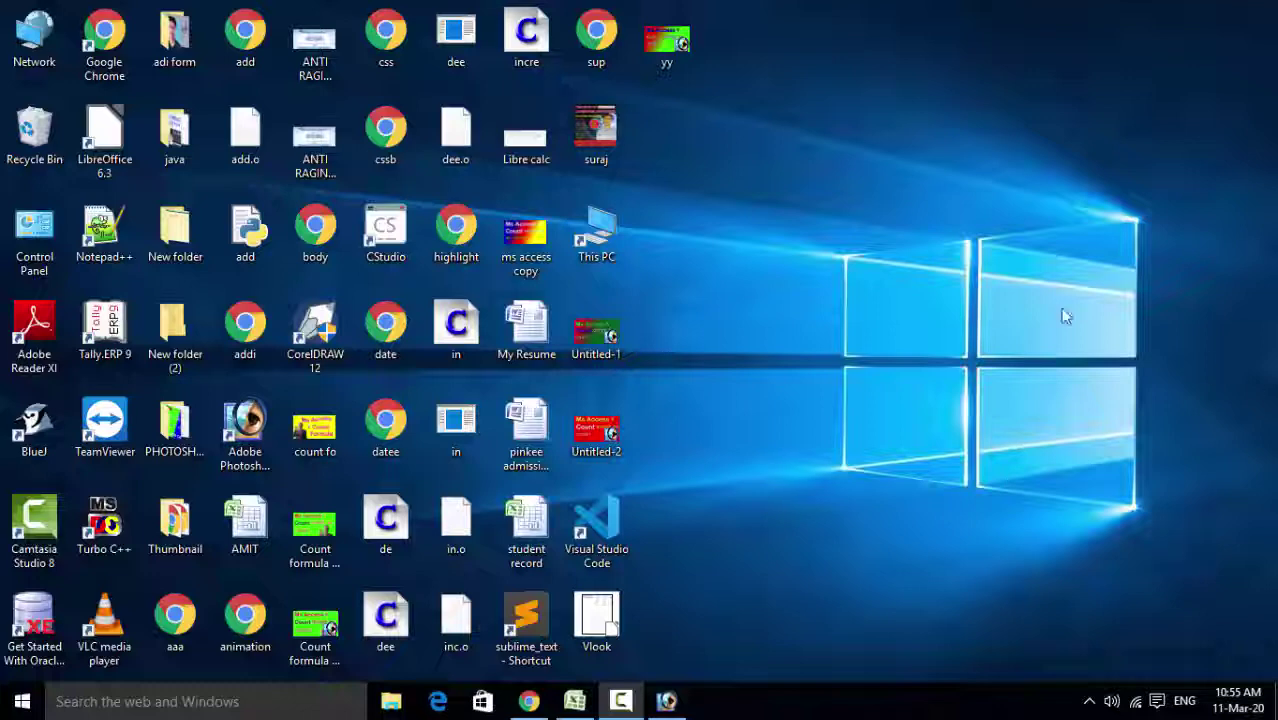
Refresh the desktop several times from its right-click menu
right_click(866, 195)
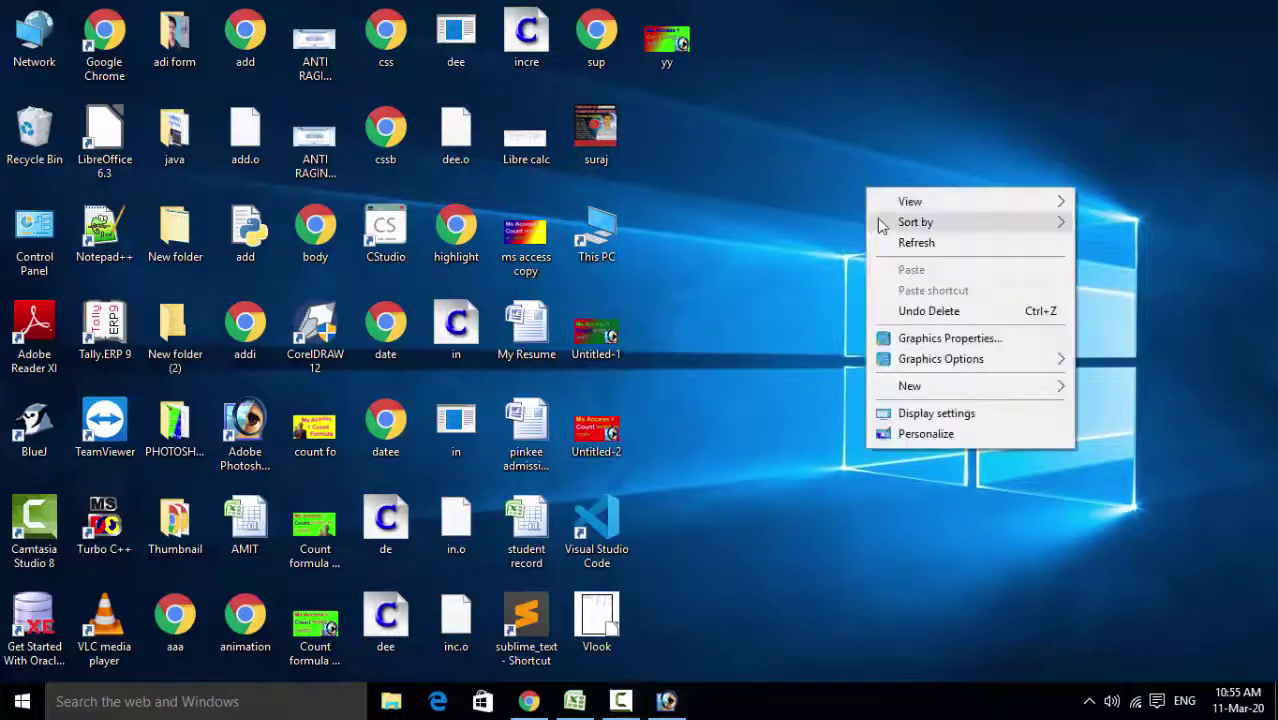
left_click(902, 245)
right_click(901, 243)
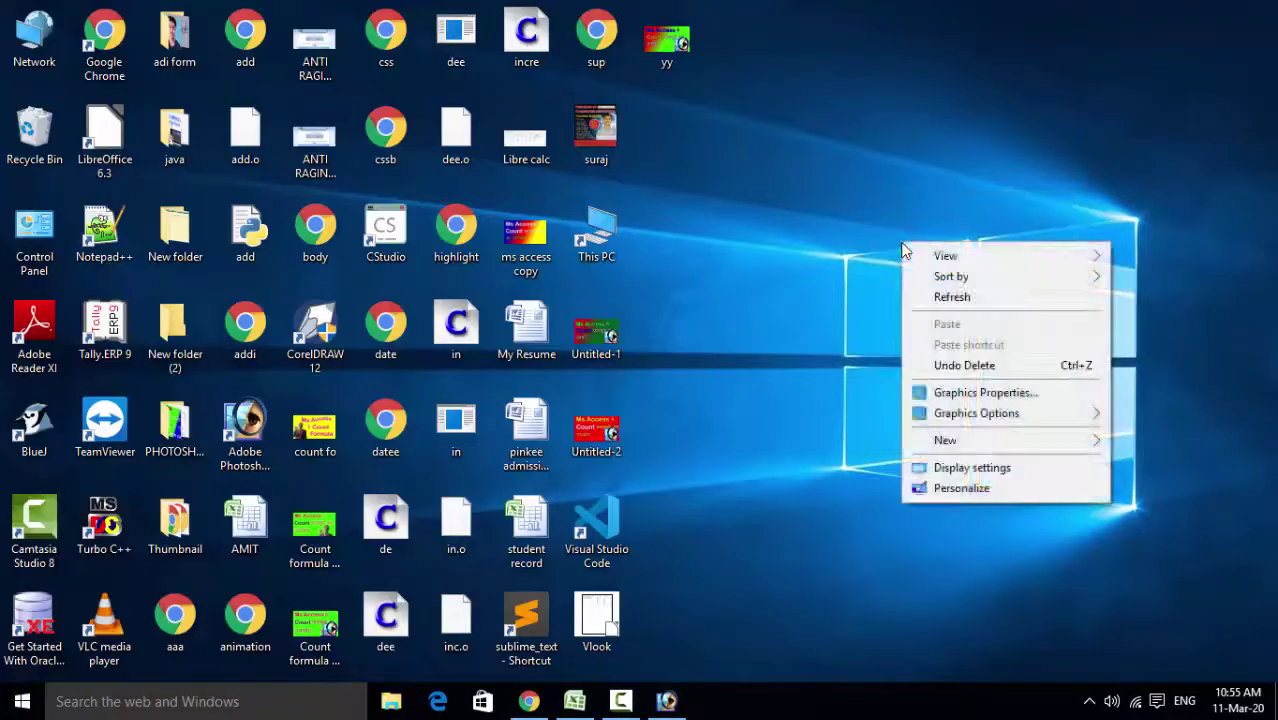
left_click(932, 300)
right_click(934, 304)
left_click(960, 358)
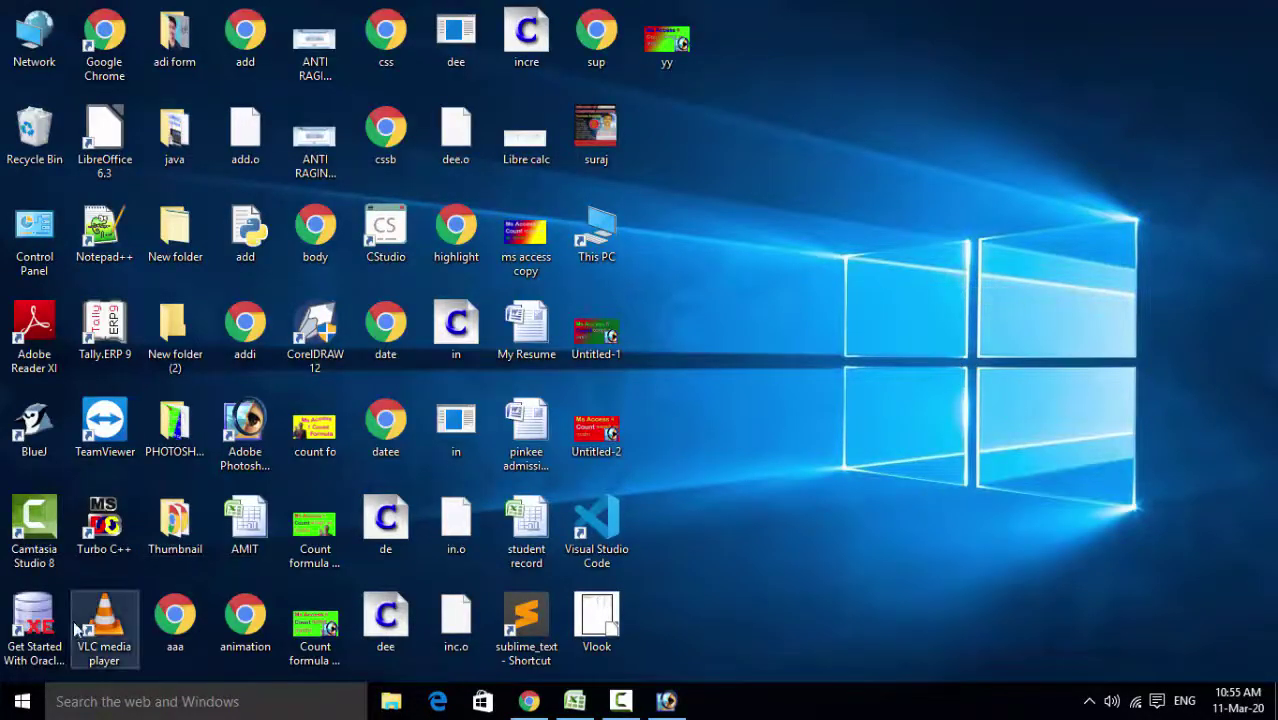
Launch Access 2007 and create the blank database Database127
left_click(3, 707)
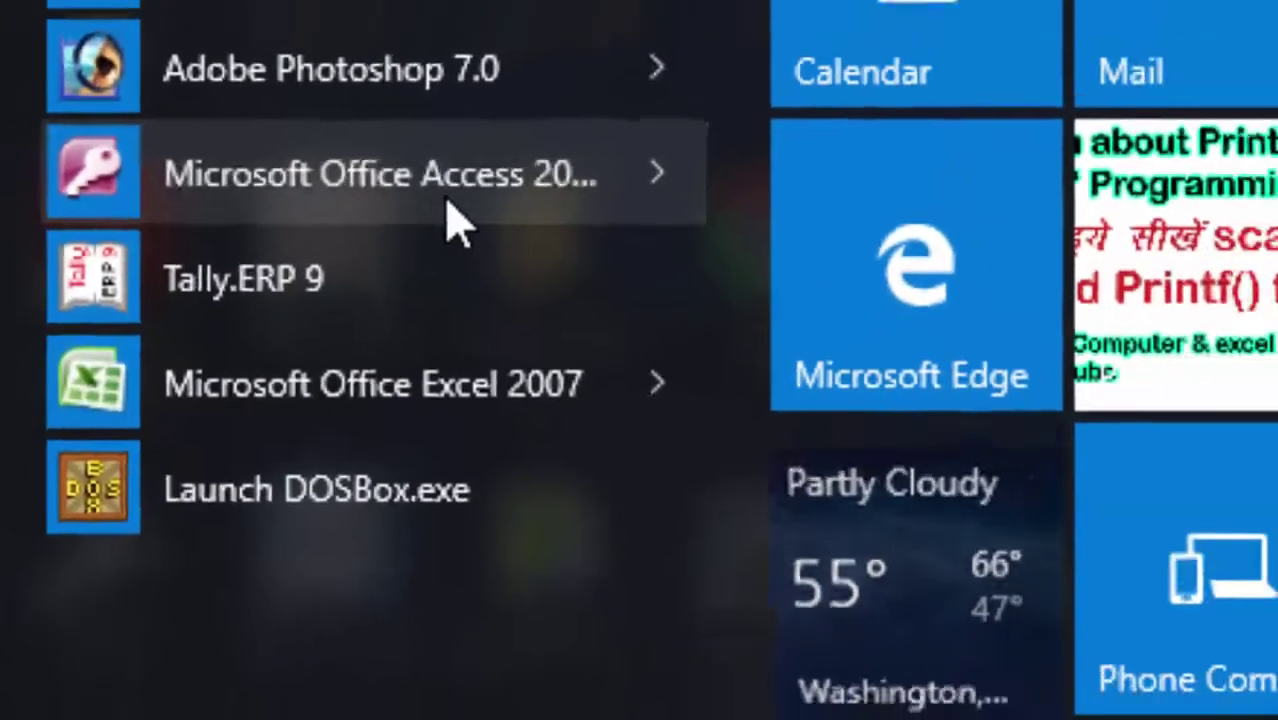
left_click(518, 205)
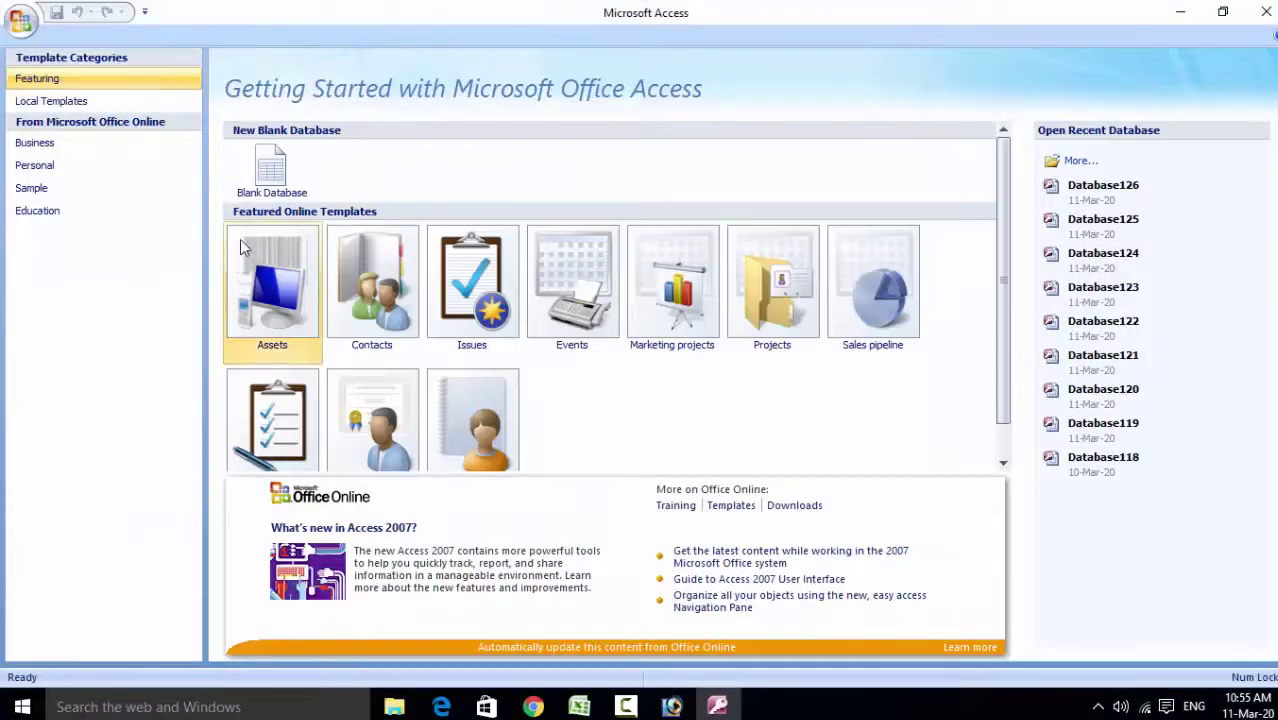
left_click(243, 179)
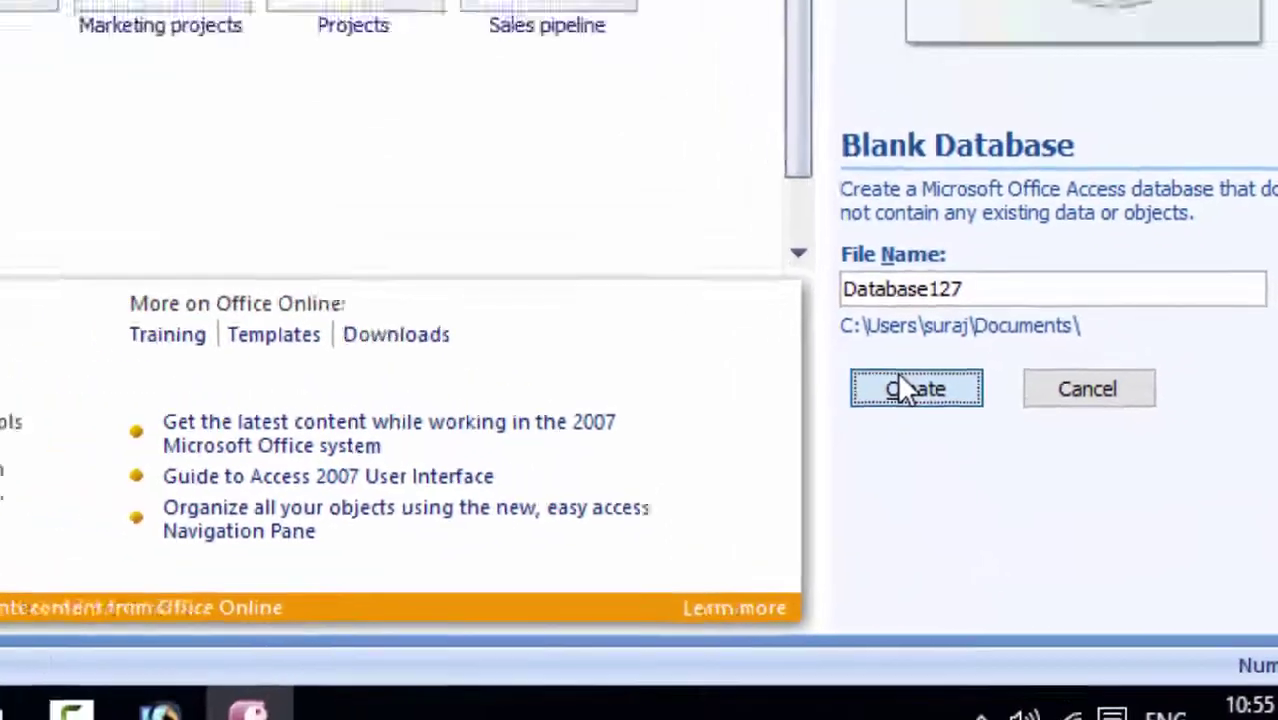
left_click(1080, 543)
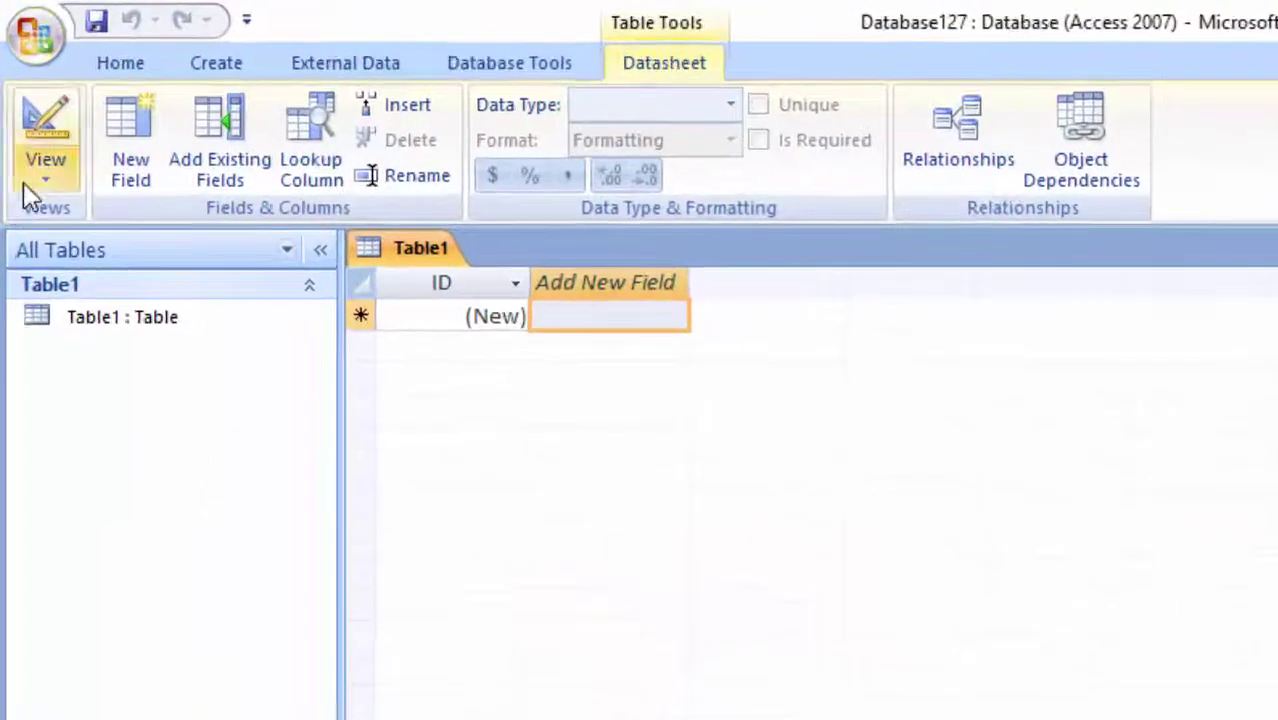
Switch Table1 to Design View, saving it under the name 'Sum'
left_click(23, 182)
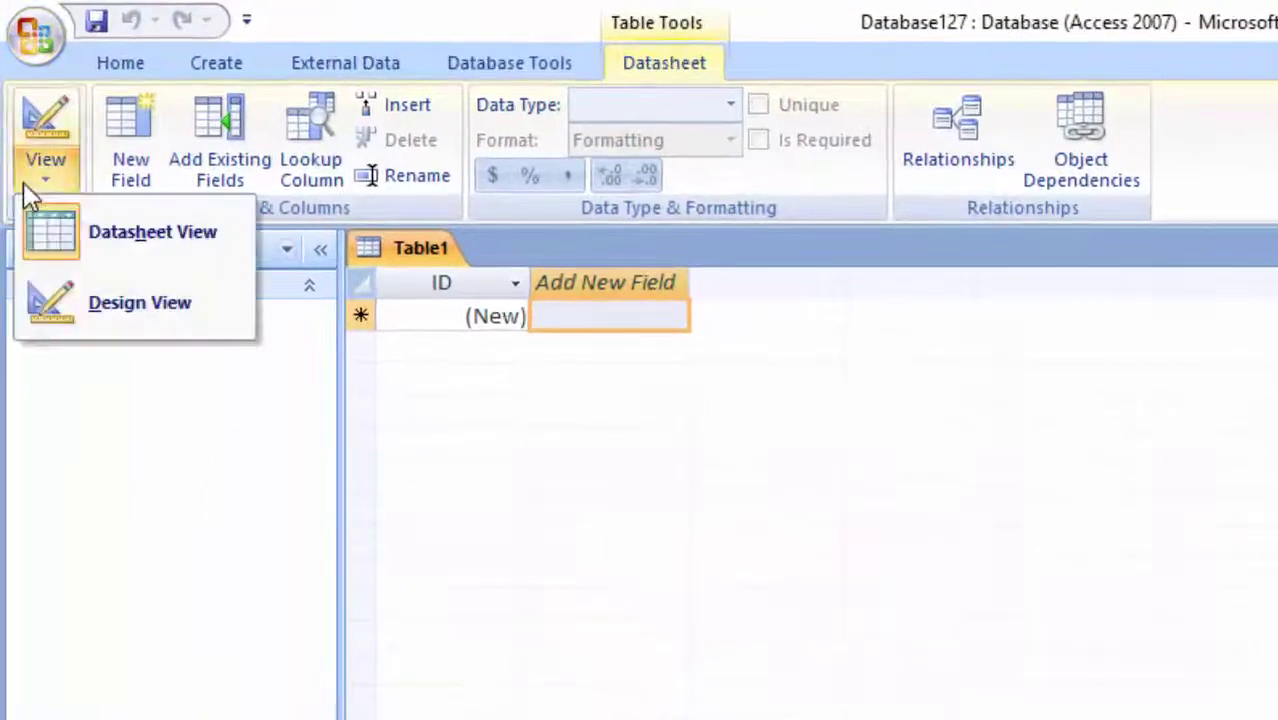
left_click(84, 318)
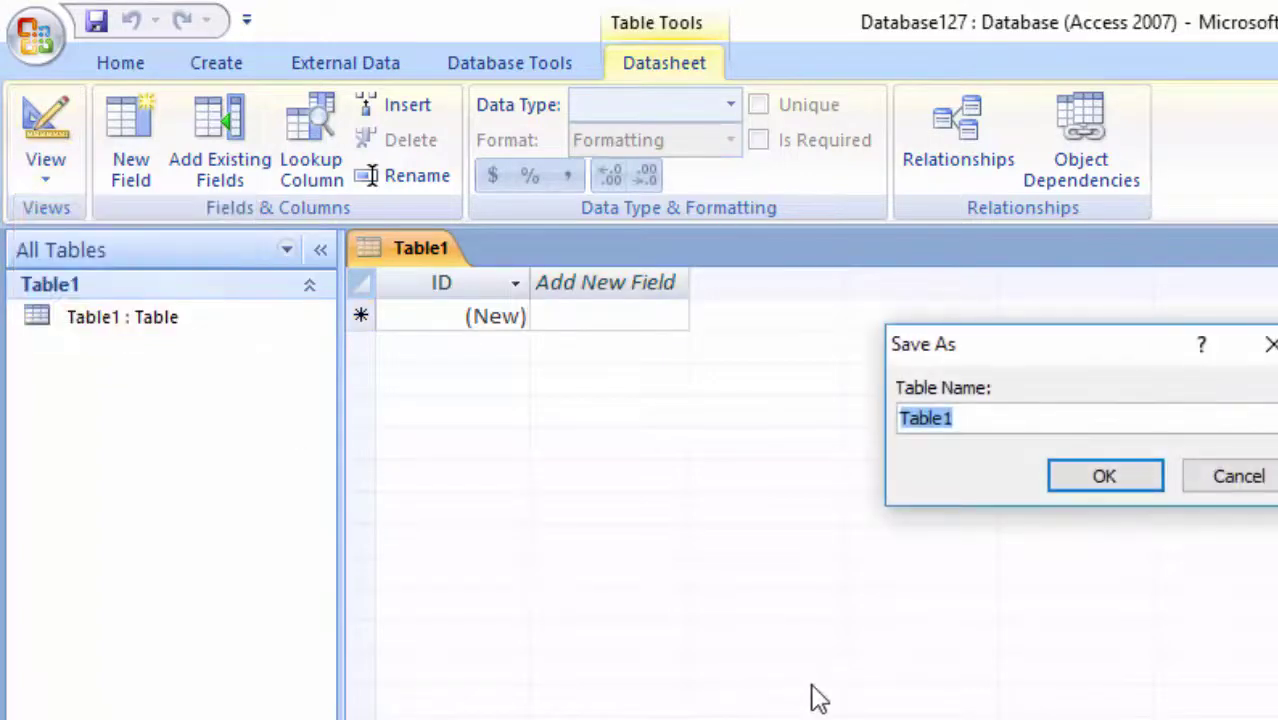
key("BackSpace")
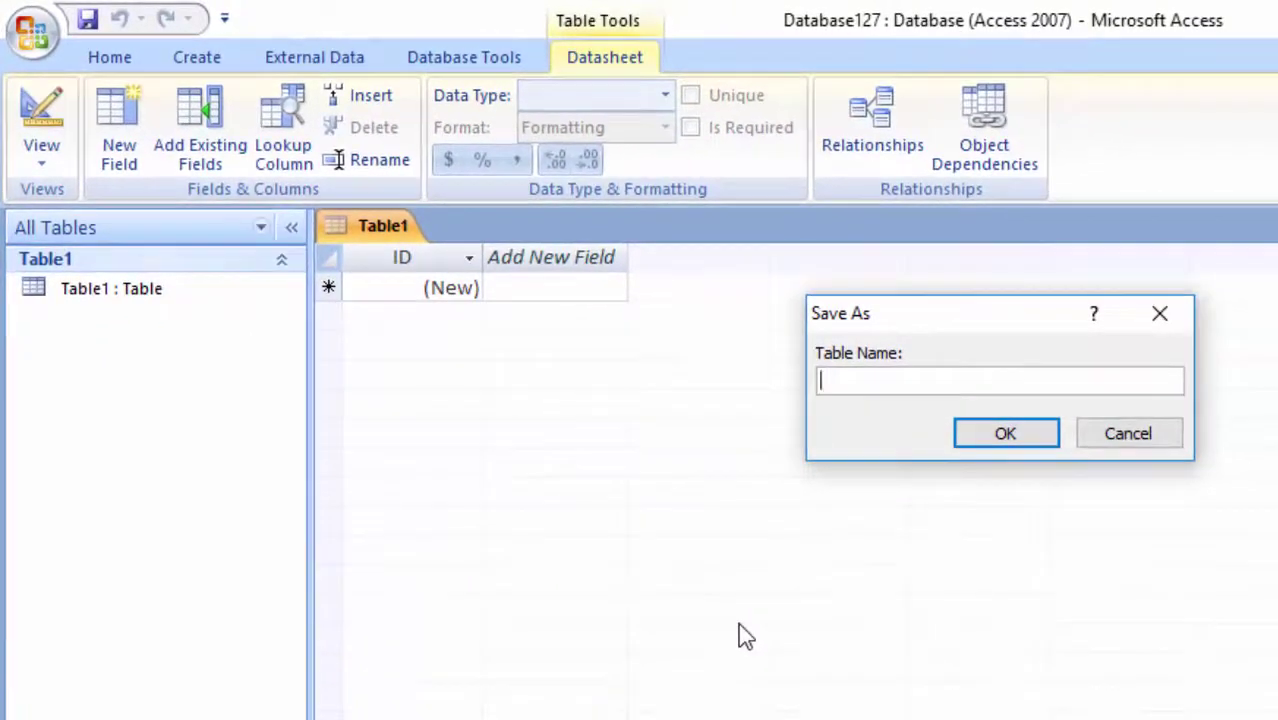
type("S")
type("u")
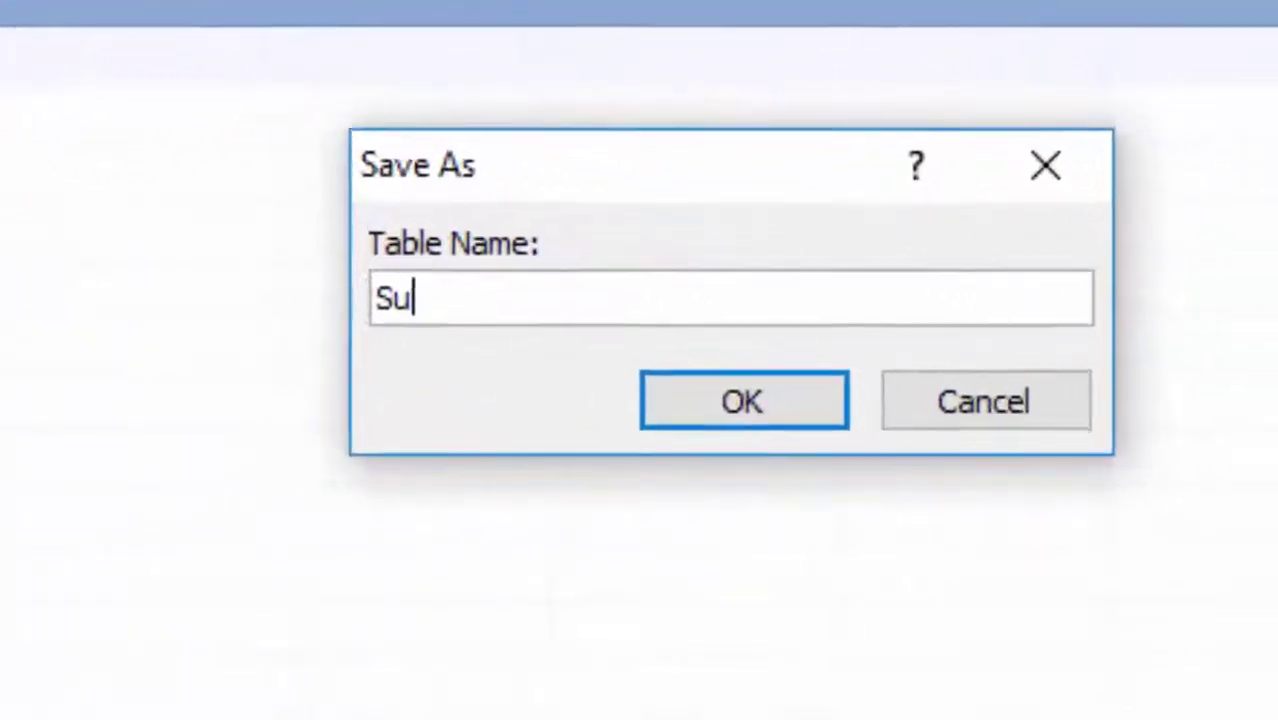
type("m")
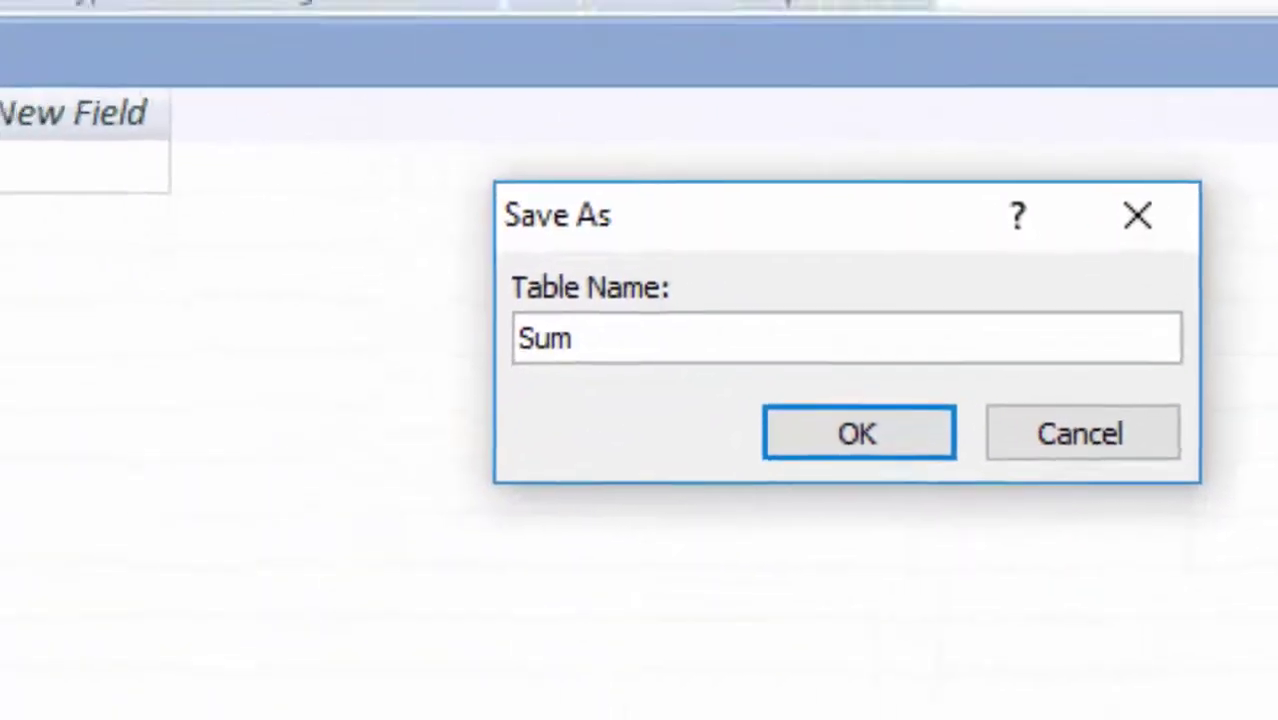
key("Return")
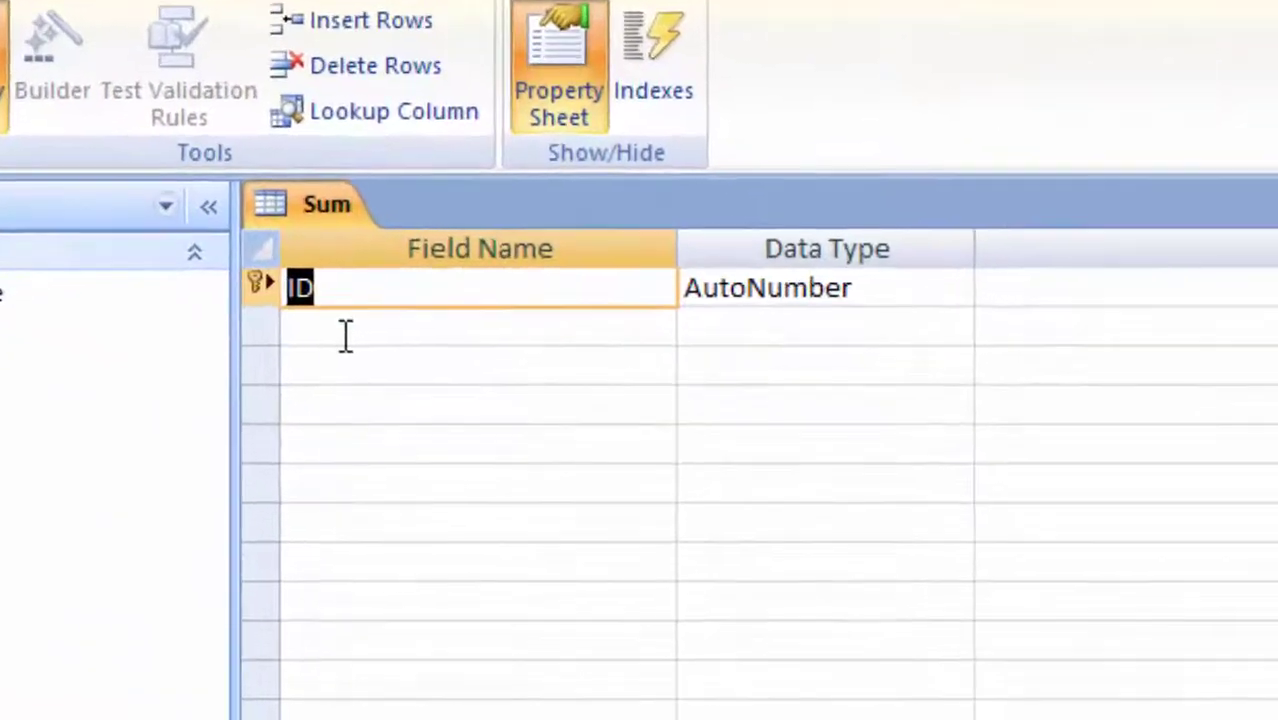
Add a 'Number' field of data type Number, then save and show the datasheet
left_click(483, 387)
type("Number")
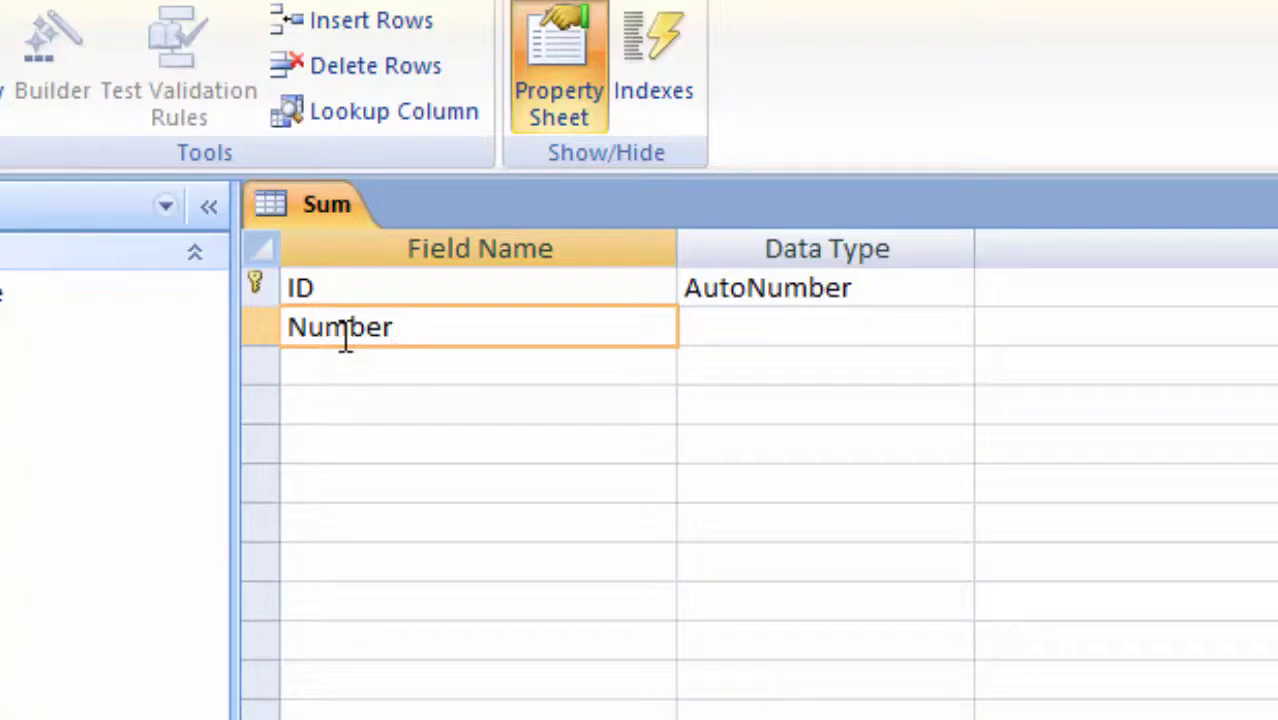
left_click(714, 327)
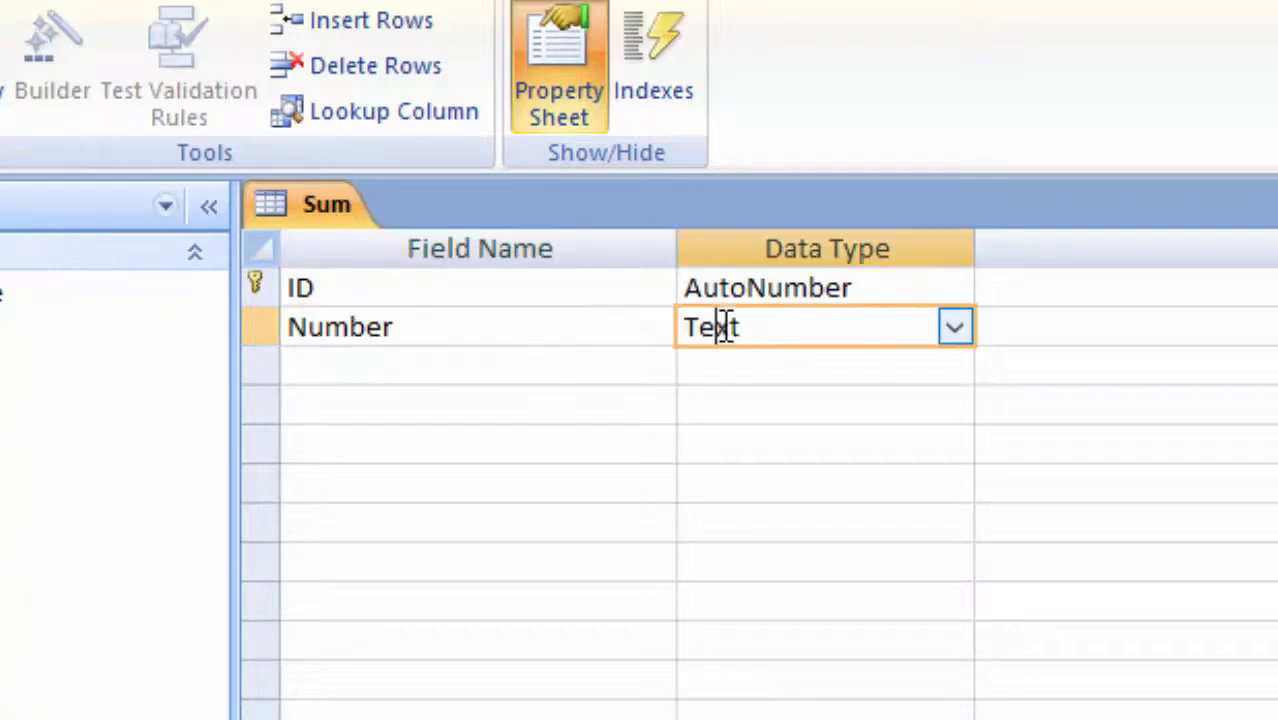
left_click(951, 330)
left_click(856, 444)
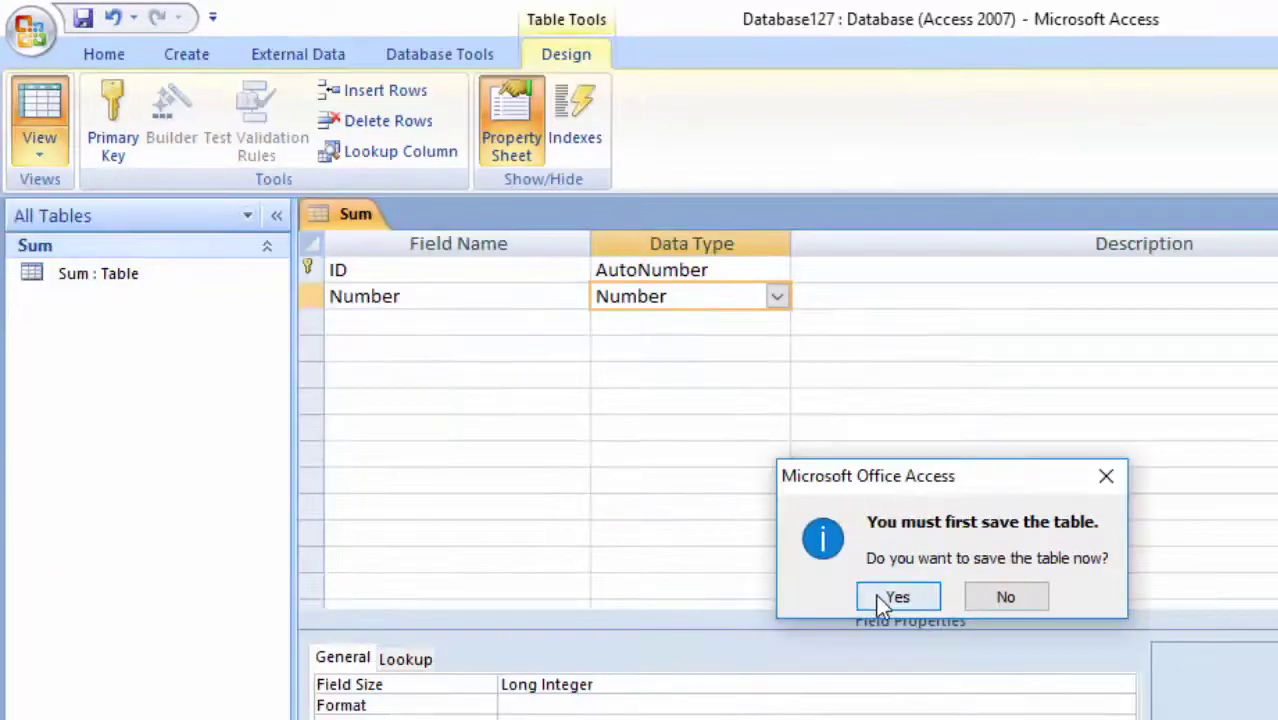
left_click(884, 596)
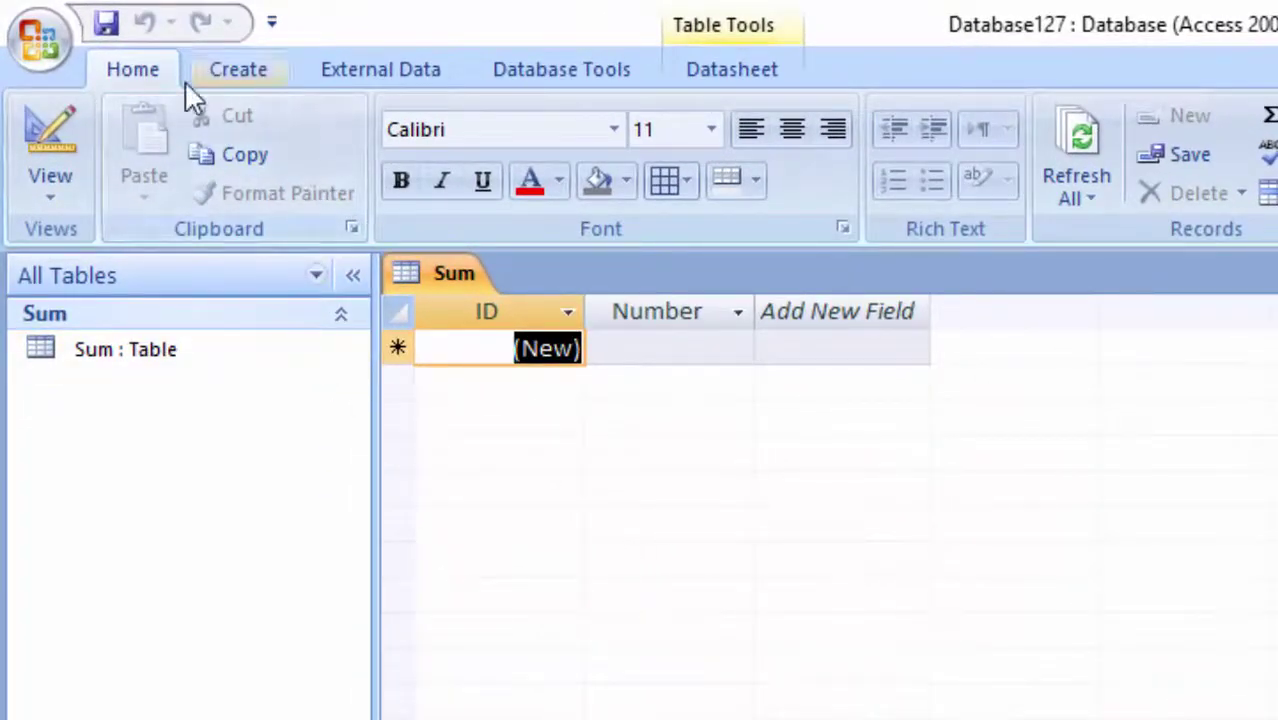
Start a query in Design View on the Sum table with its Number field in the grid
left_click(215, 79)
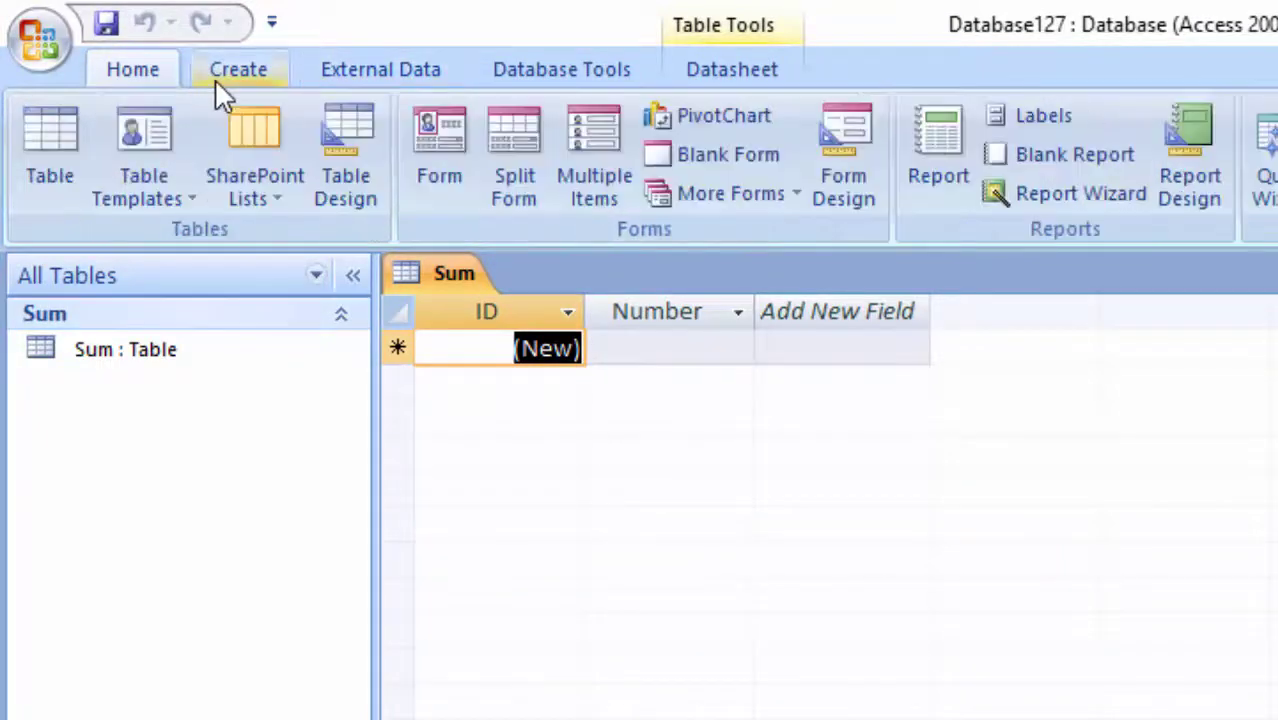
left_click(1130, 155)
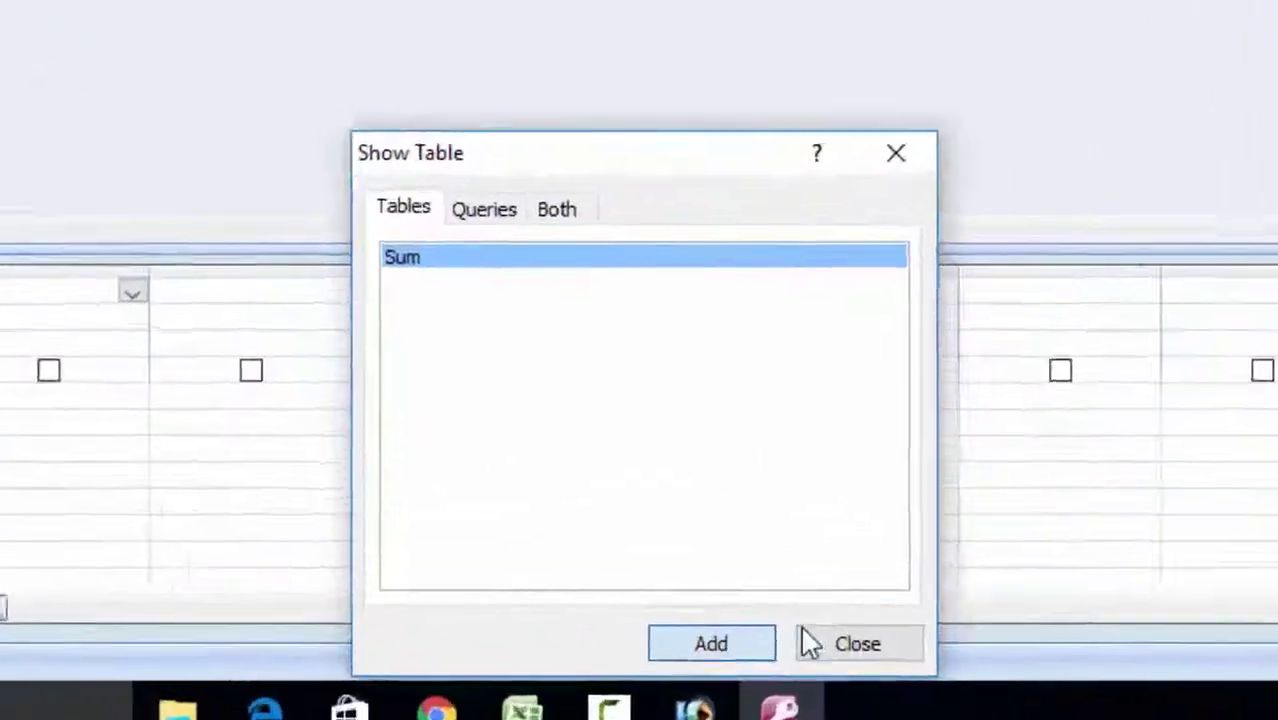
left_click(712, 640)
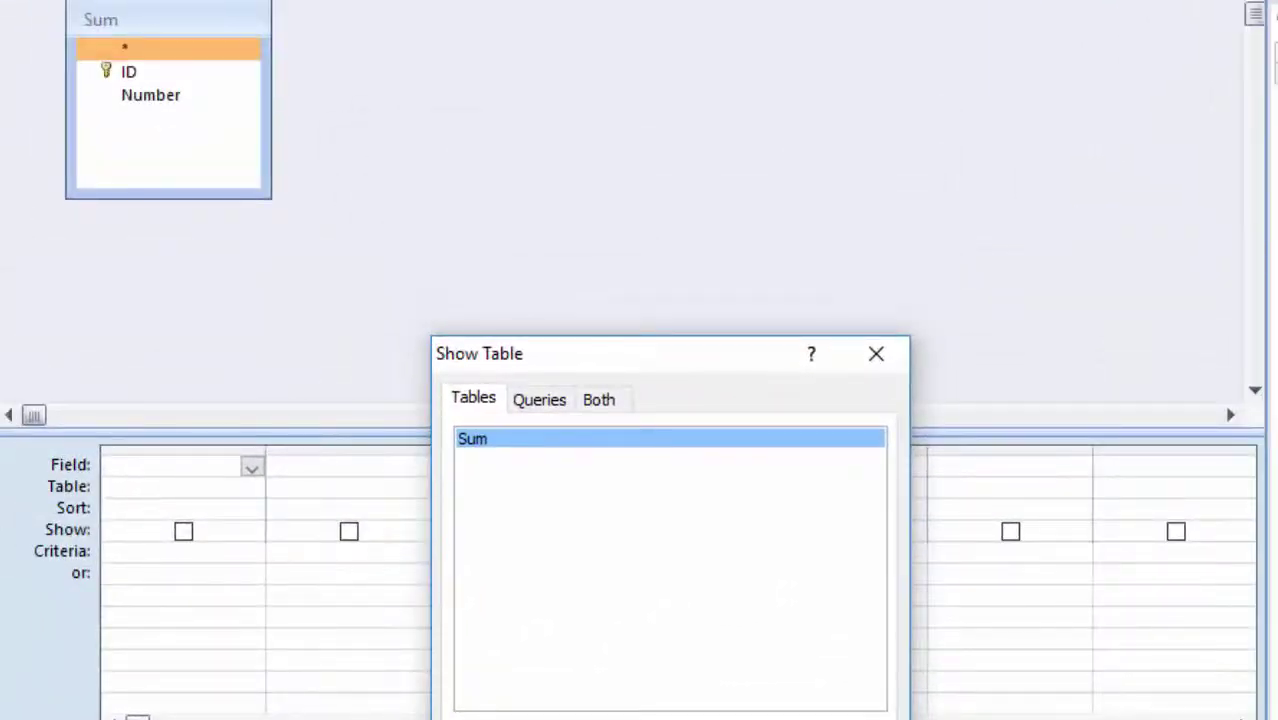
key("Escape")
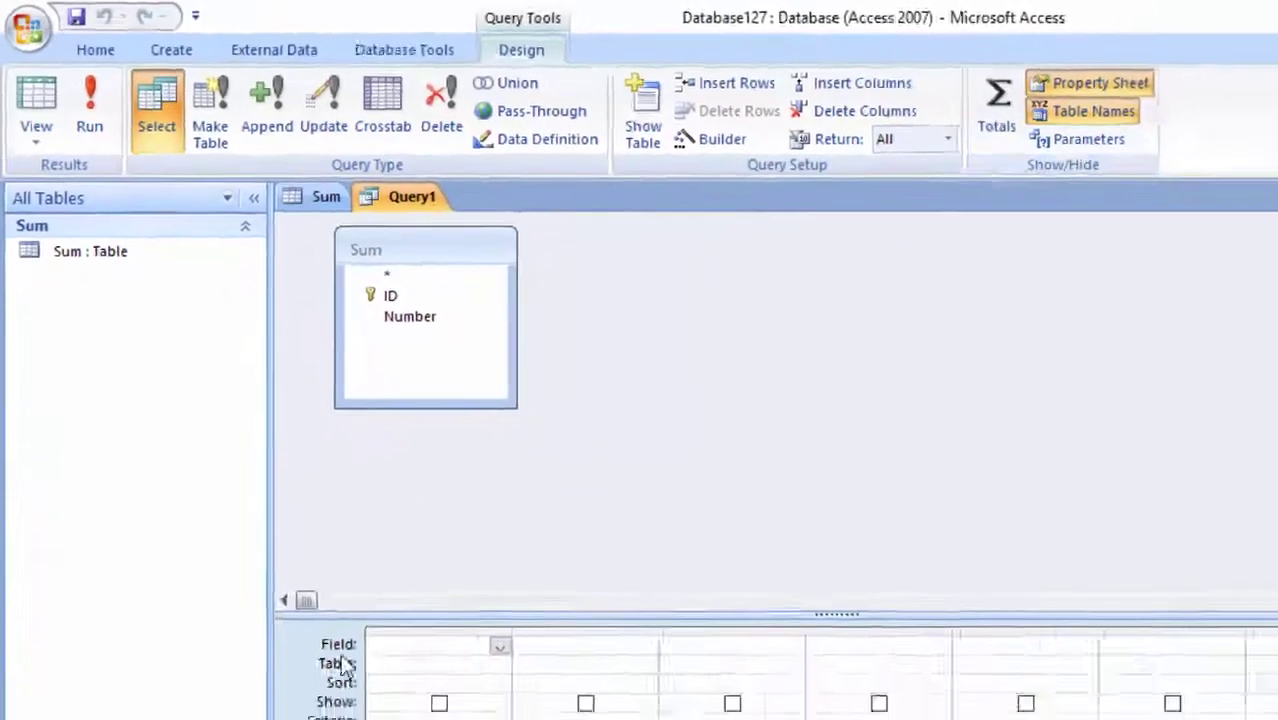
left_click(378, 286)
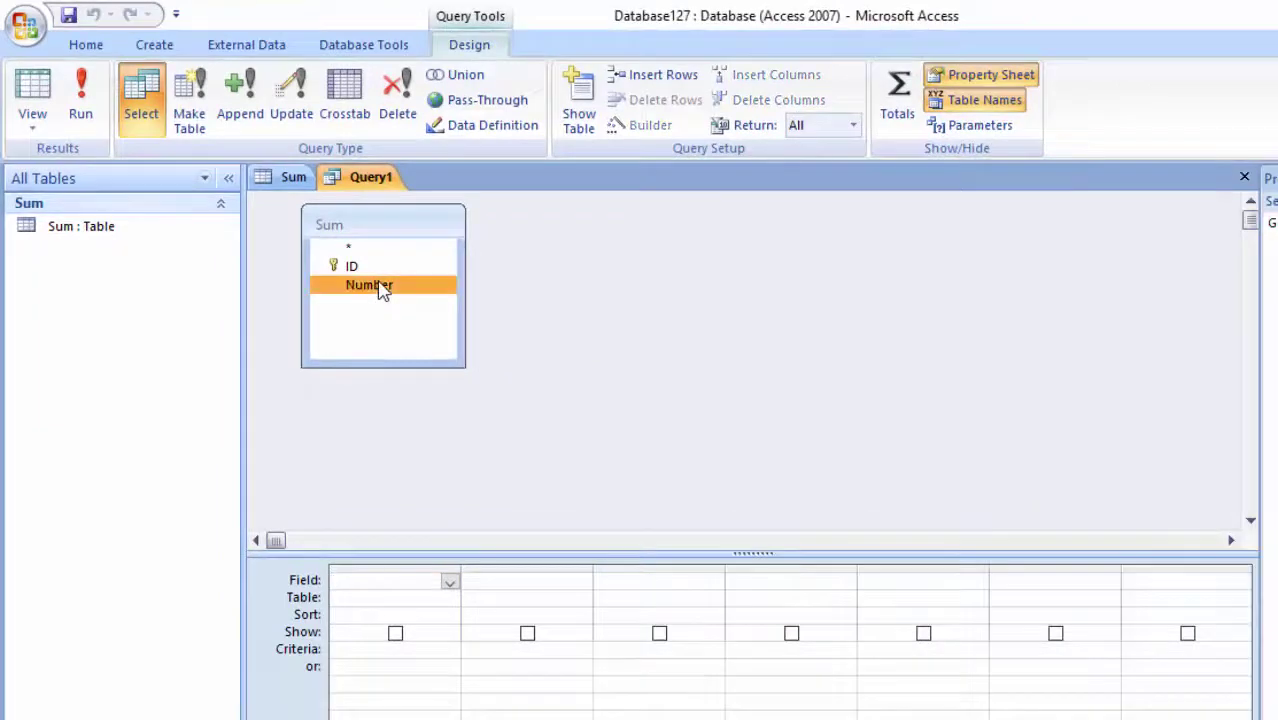
double_click(380, 286)
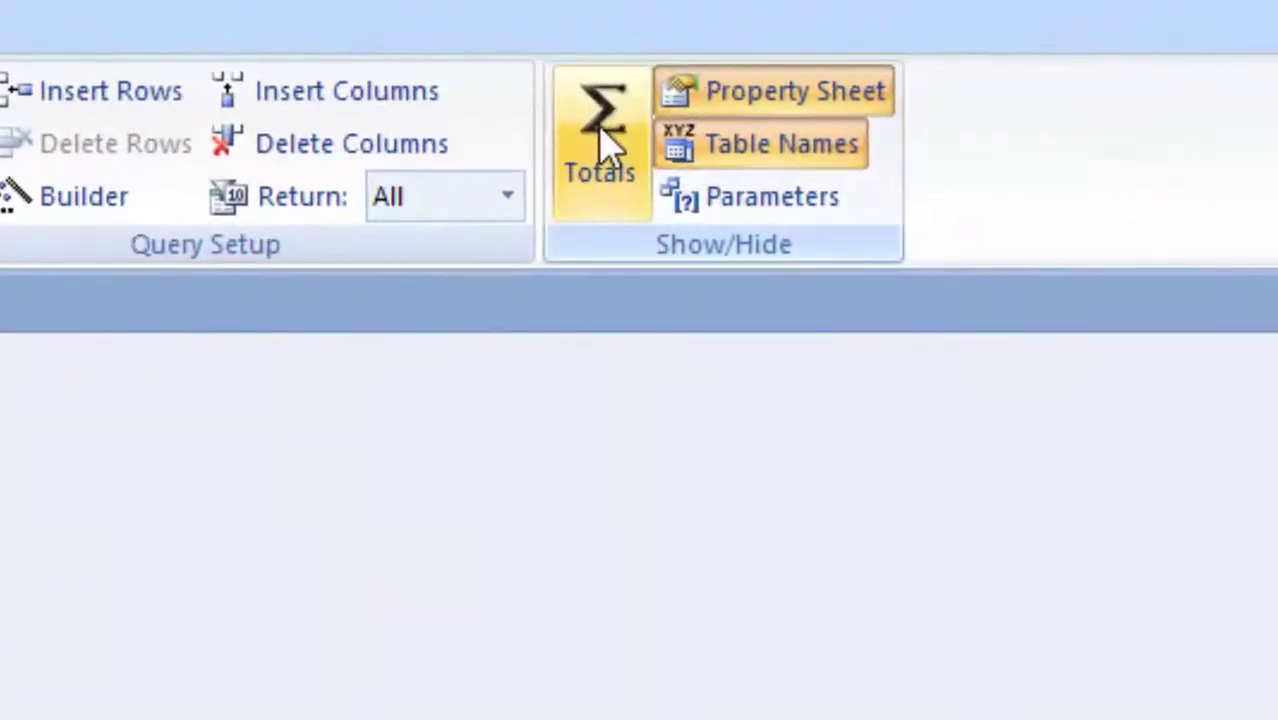
Set the Number field's total to Sum, run the query, and return to the Sum table
left_click(733, 110)
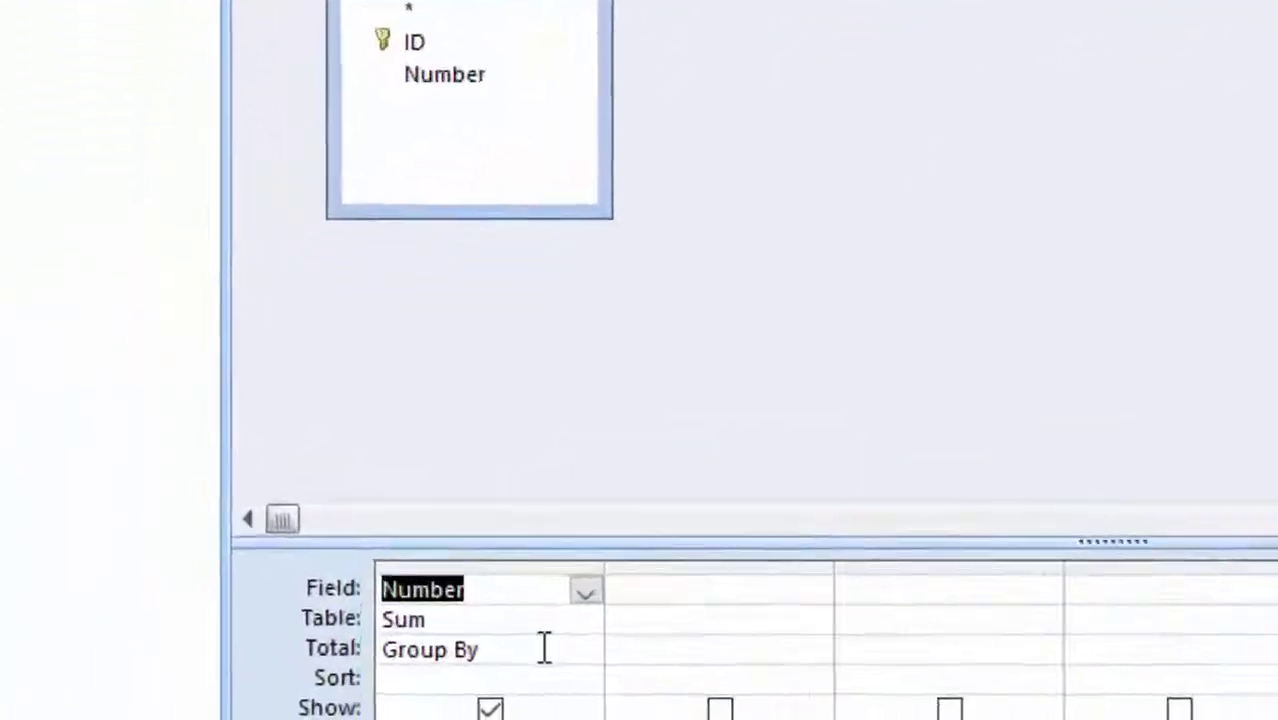
left_click(355, 675)
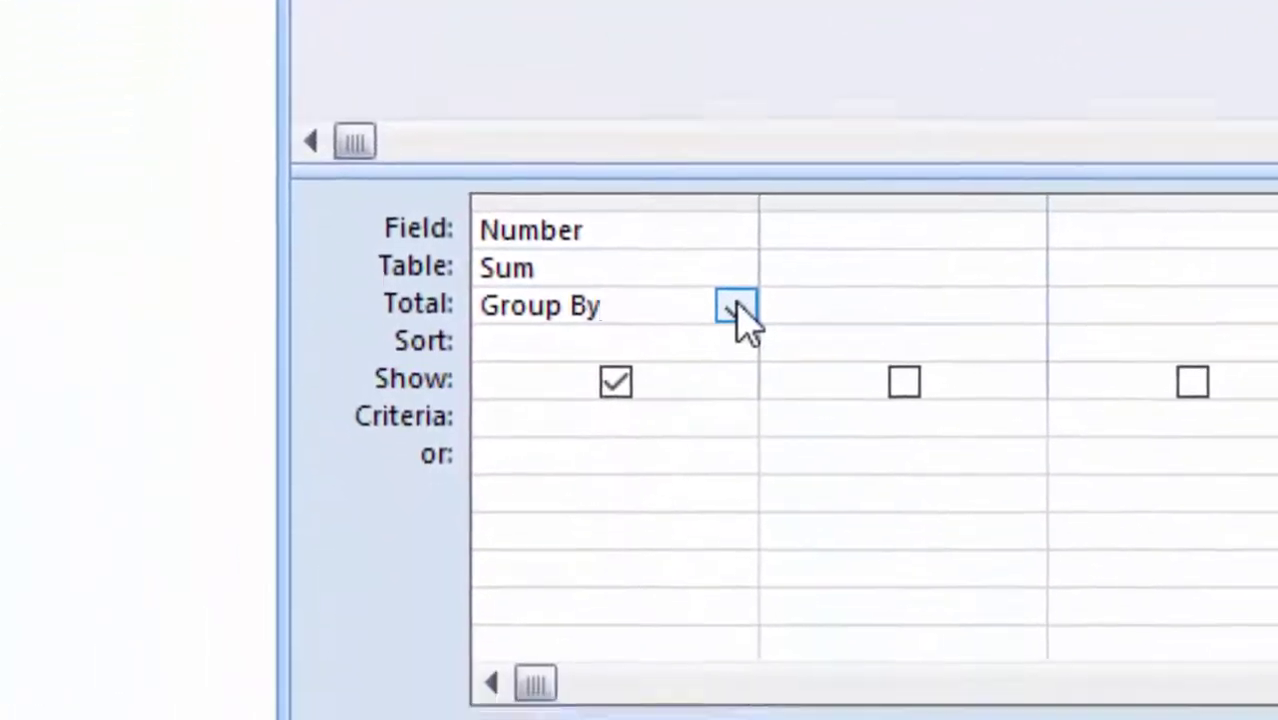
left_click(783, 627)
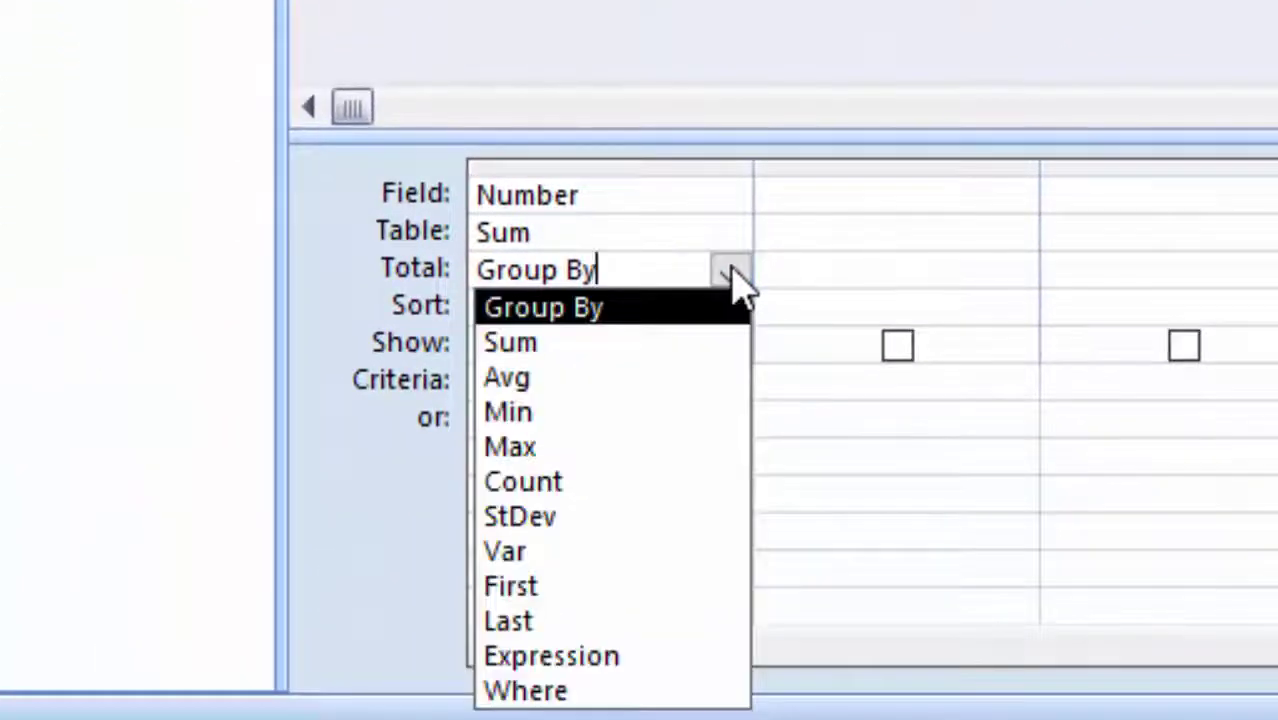
left_click(697, 343)
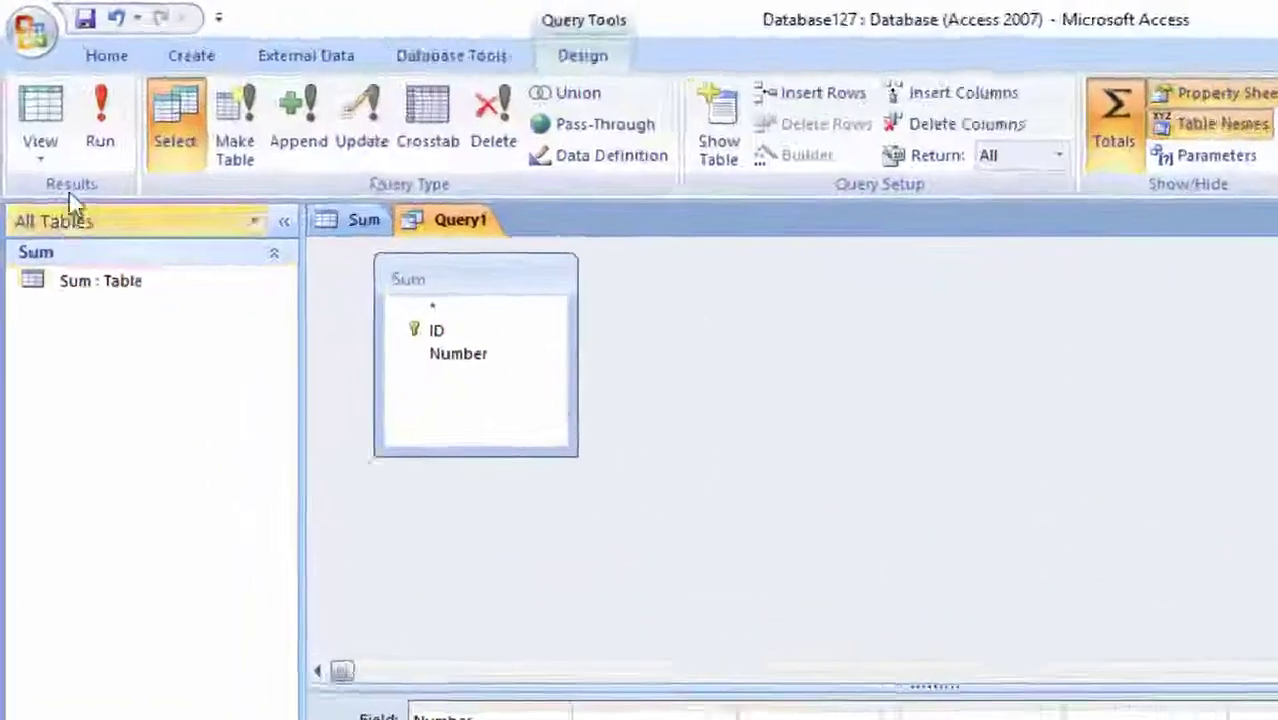
left_click(100, 125)
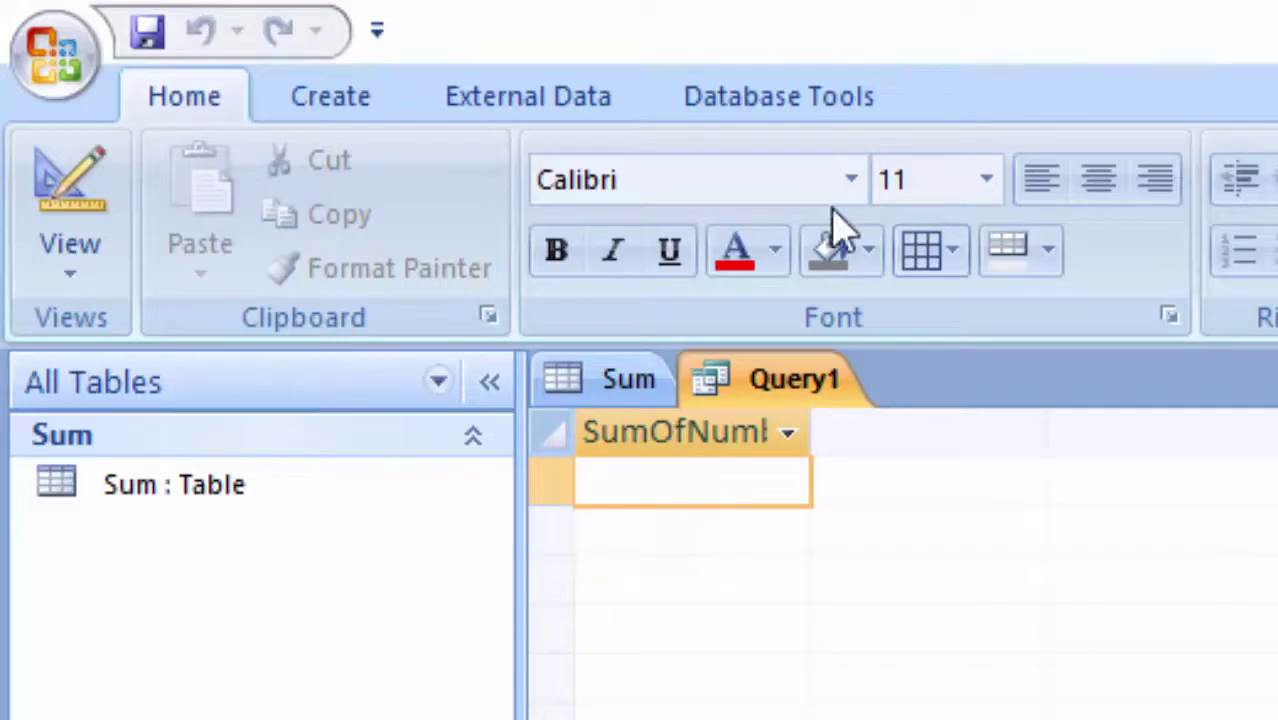
left_click(588, 382)
Enter two records in the Number column with values 66 and 6
left_click(840, 455)
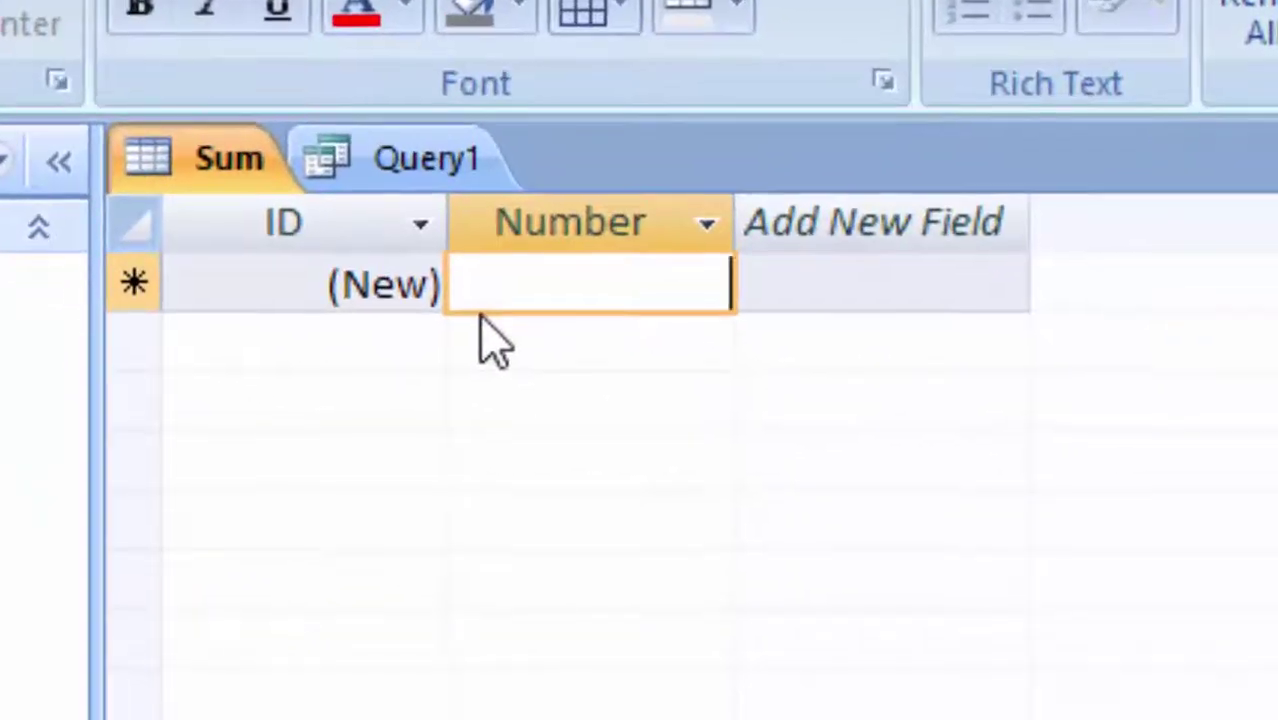
type("66")
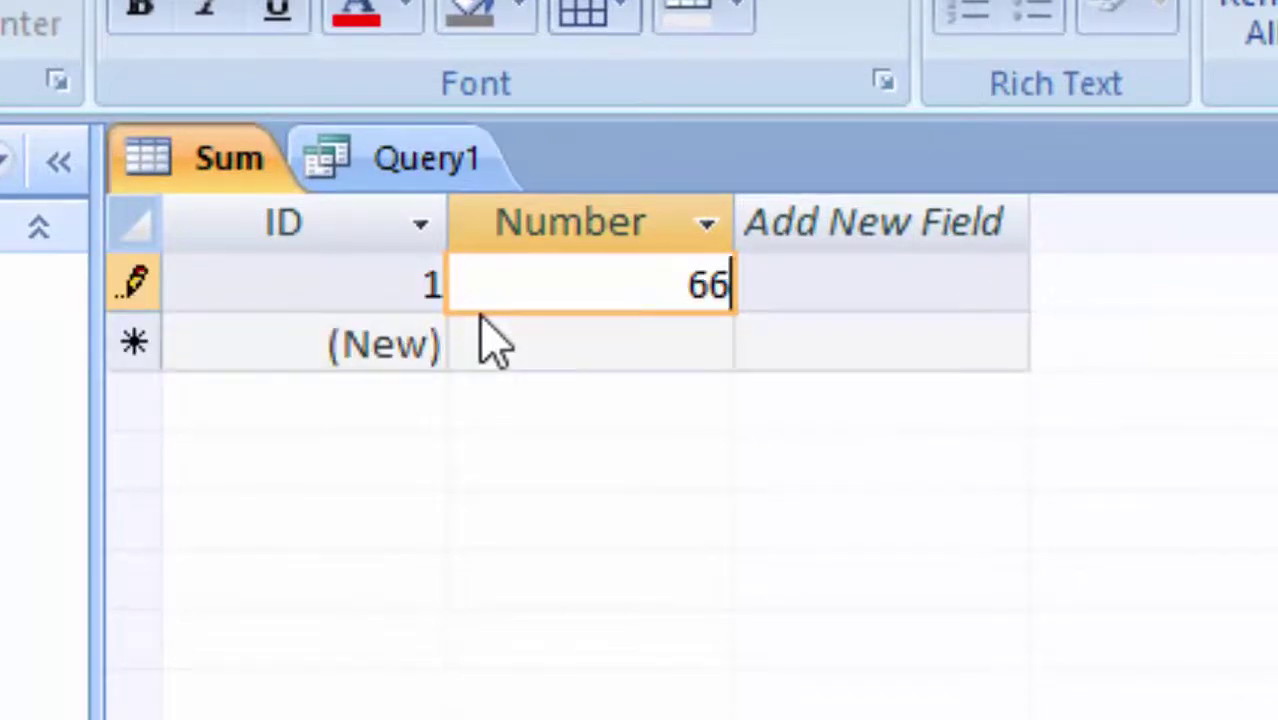
key("Return")
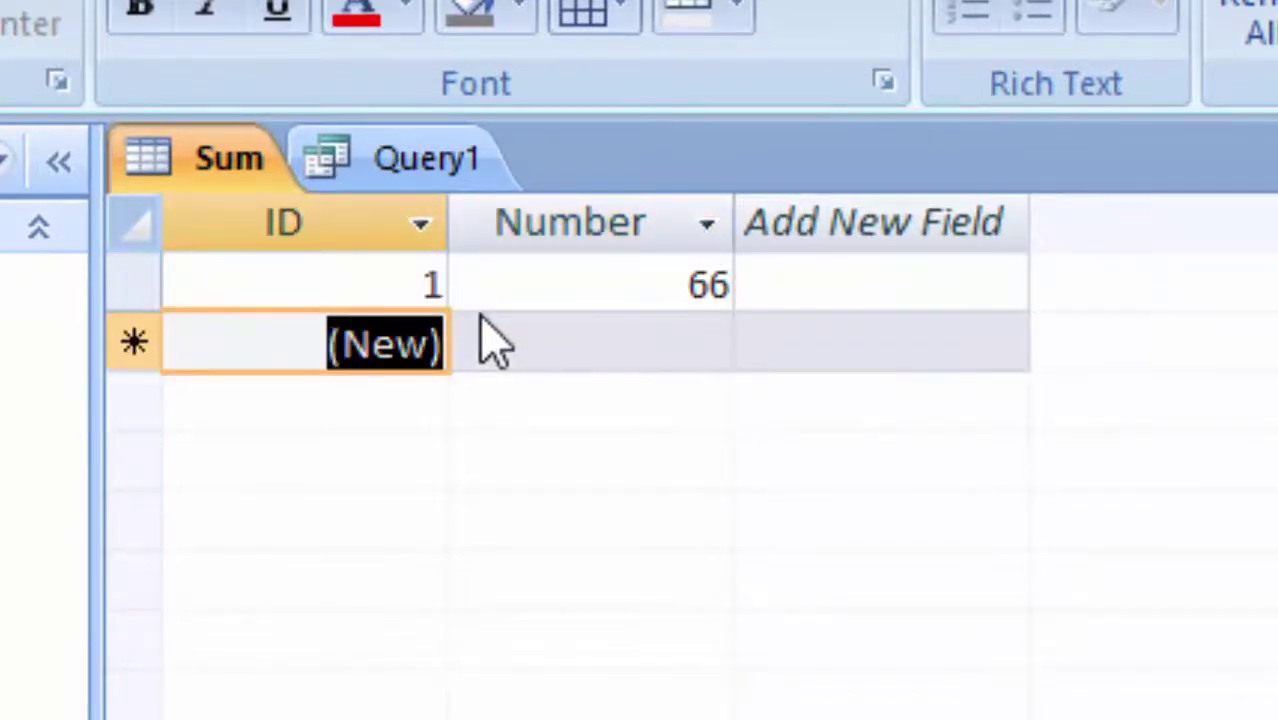
left_click(490, 343)
type("6")
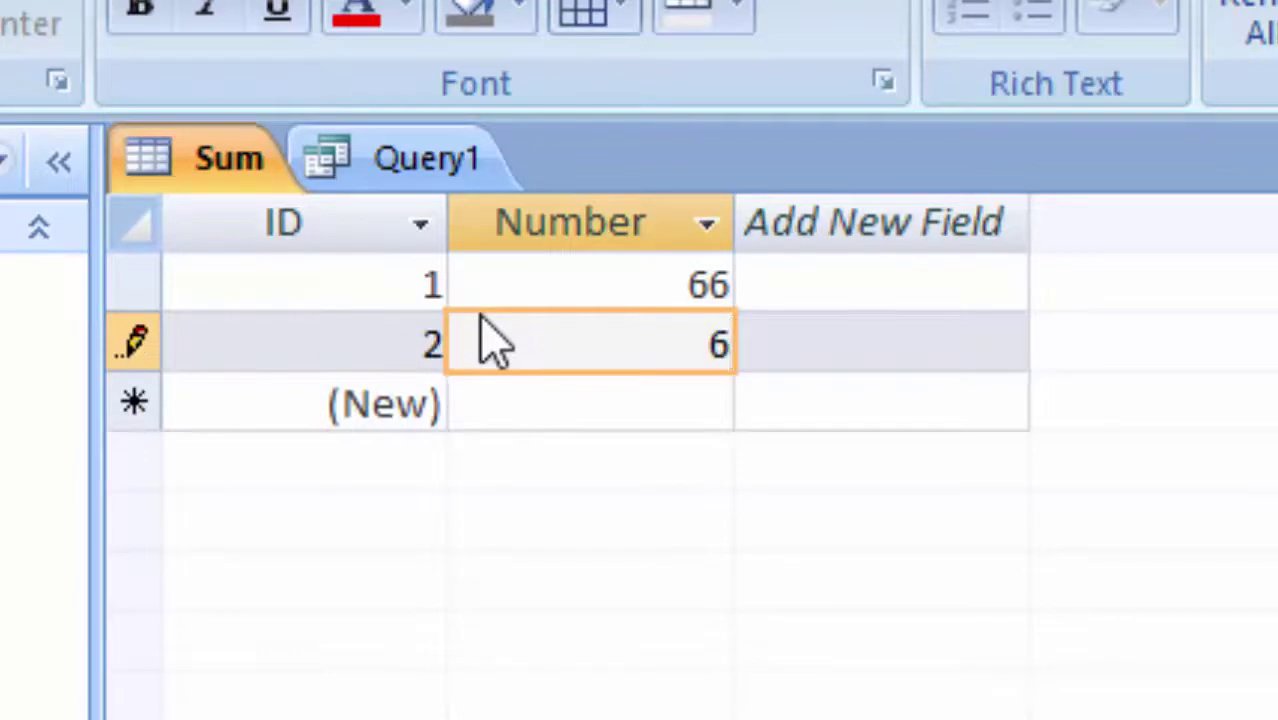
key("Return")
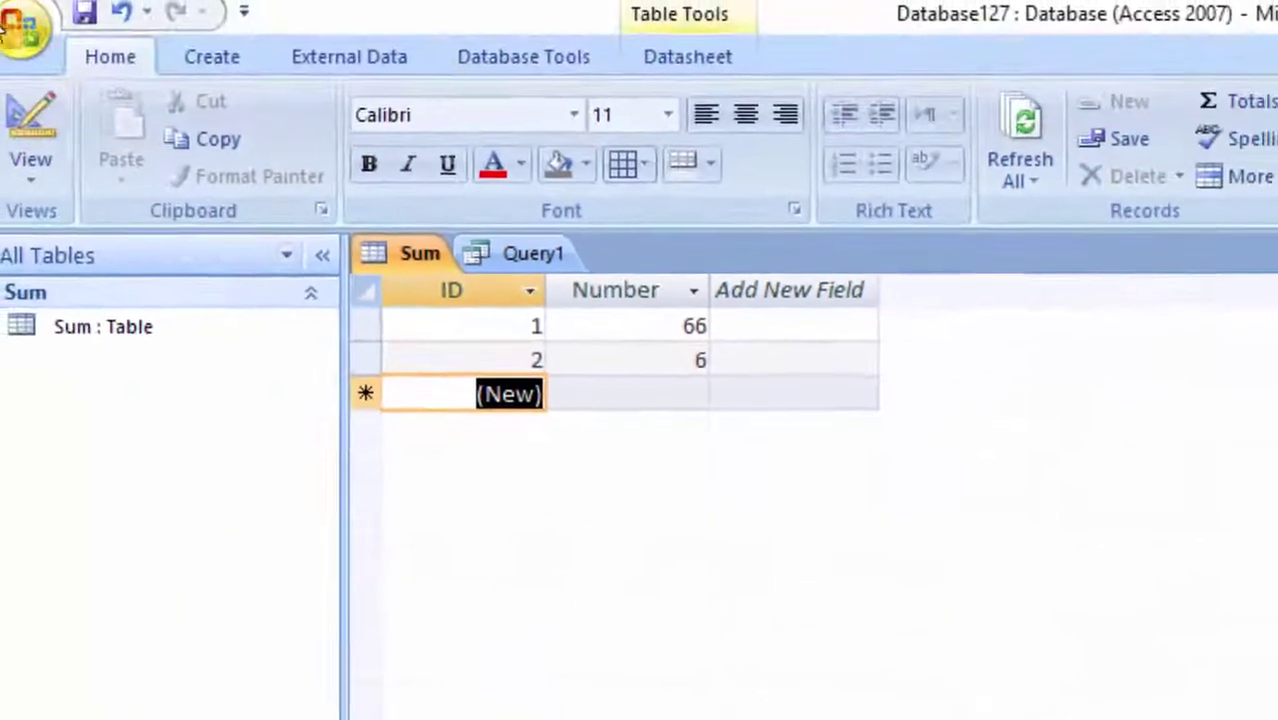
Save the database and go back to Query1's results
left_click(37, 36)
left_click(83, 262)
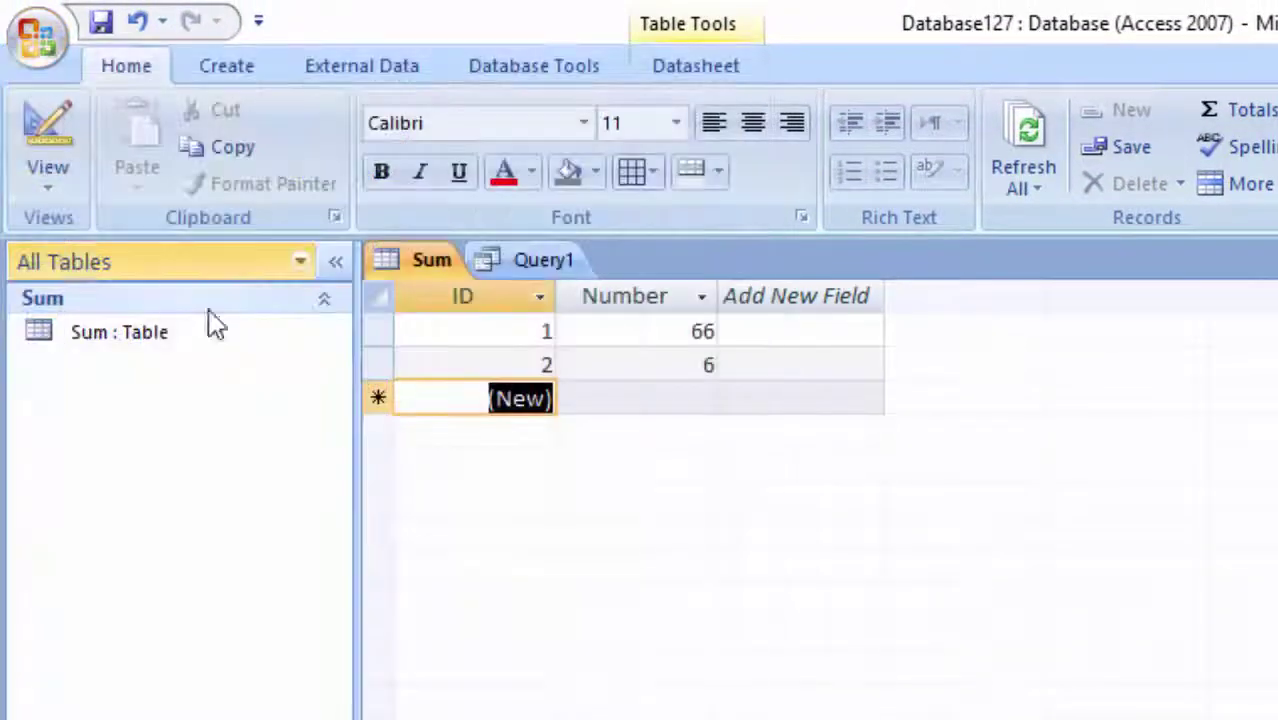
left_click(540, 270)
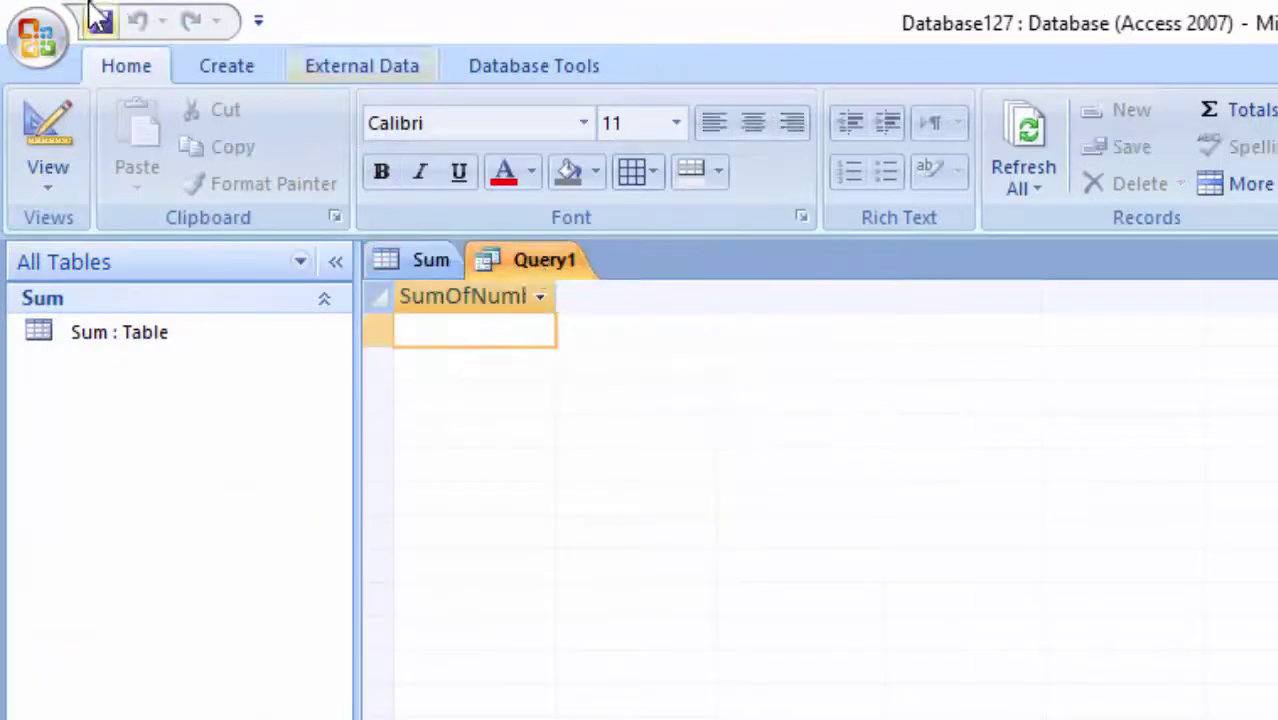
Exit Access without saving Query1's design
left_click(40, 38)
left_click(152, 707)
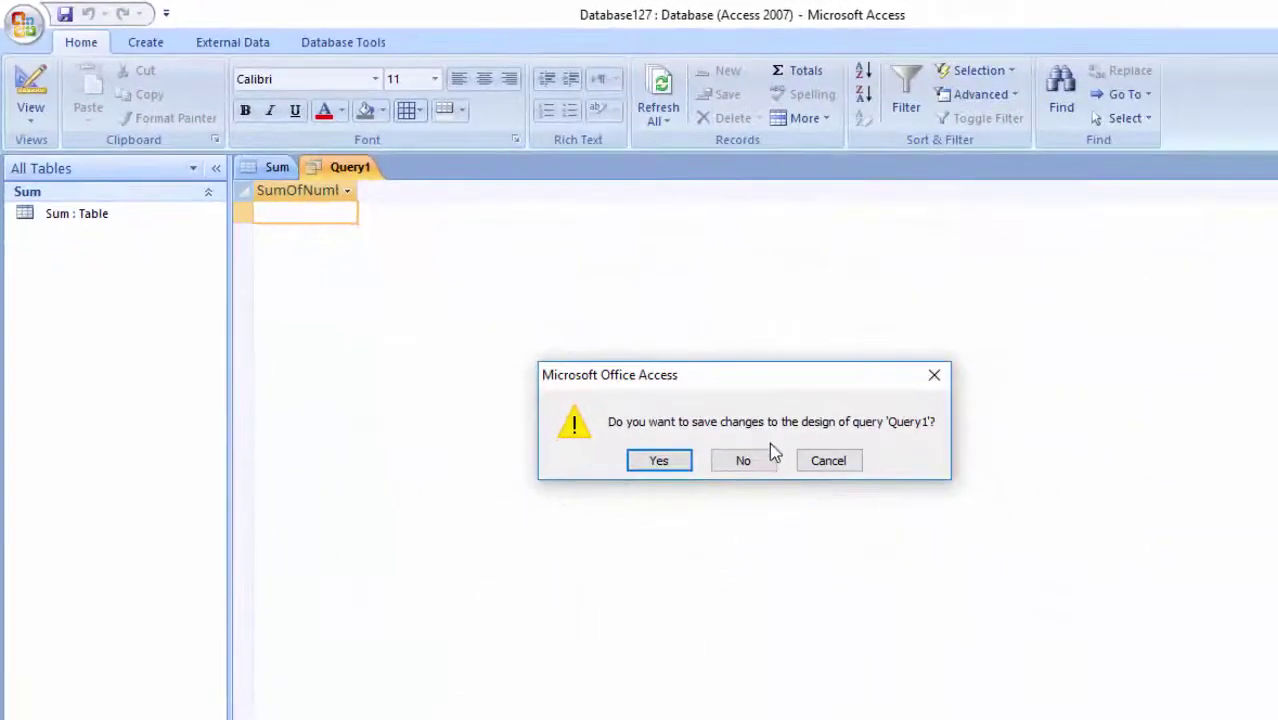
left_click(766, 457)
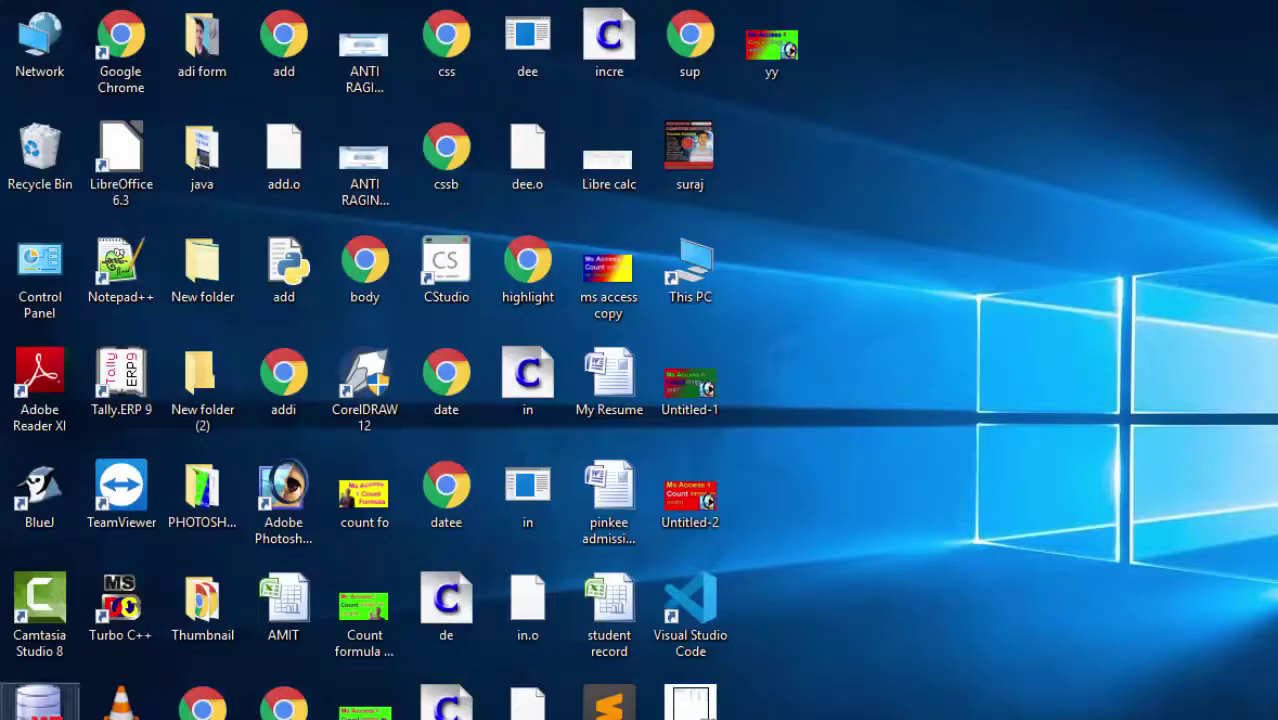
Relaunch Access 2007 and reopen Database127 from the recent databases
left_click(22, 706)
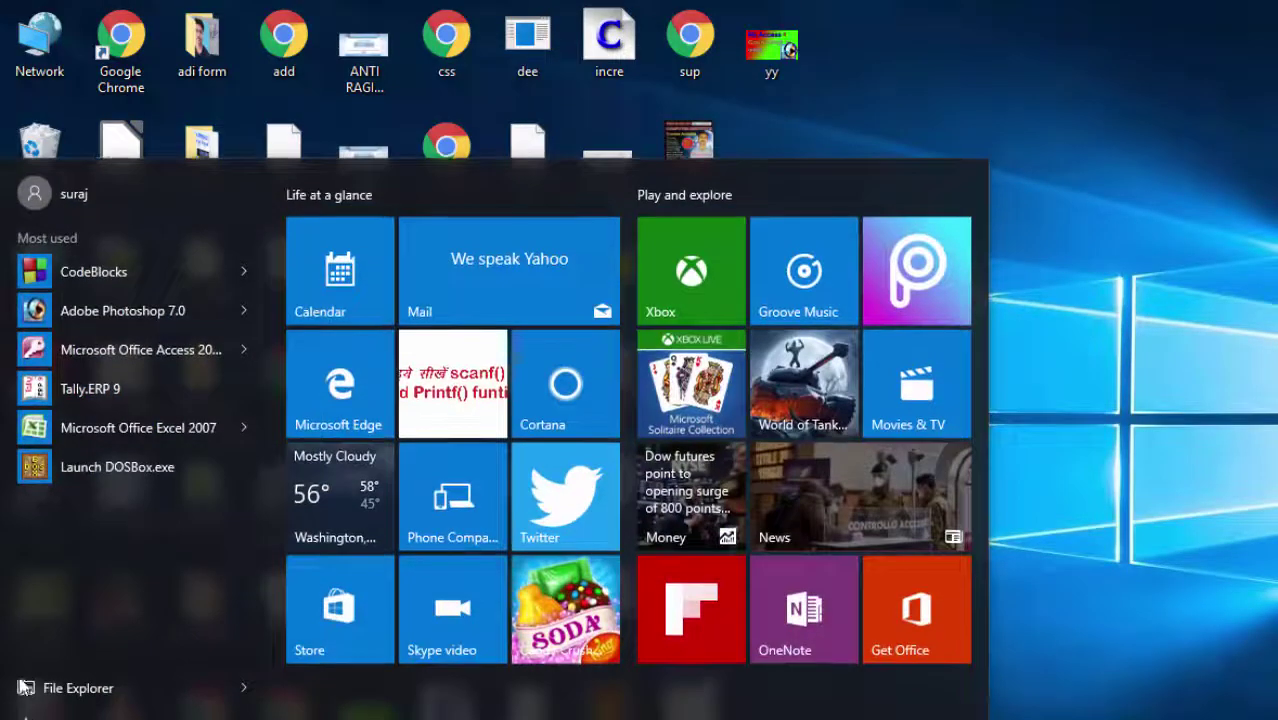
left_click(88, 355)
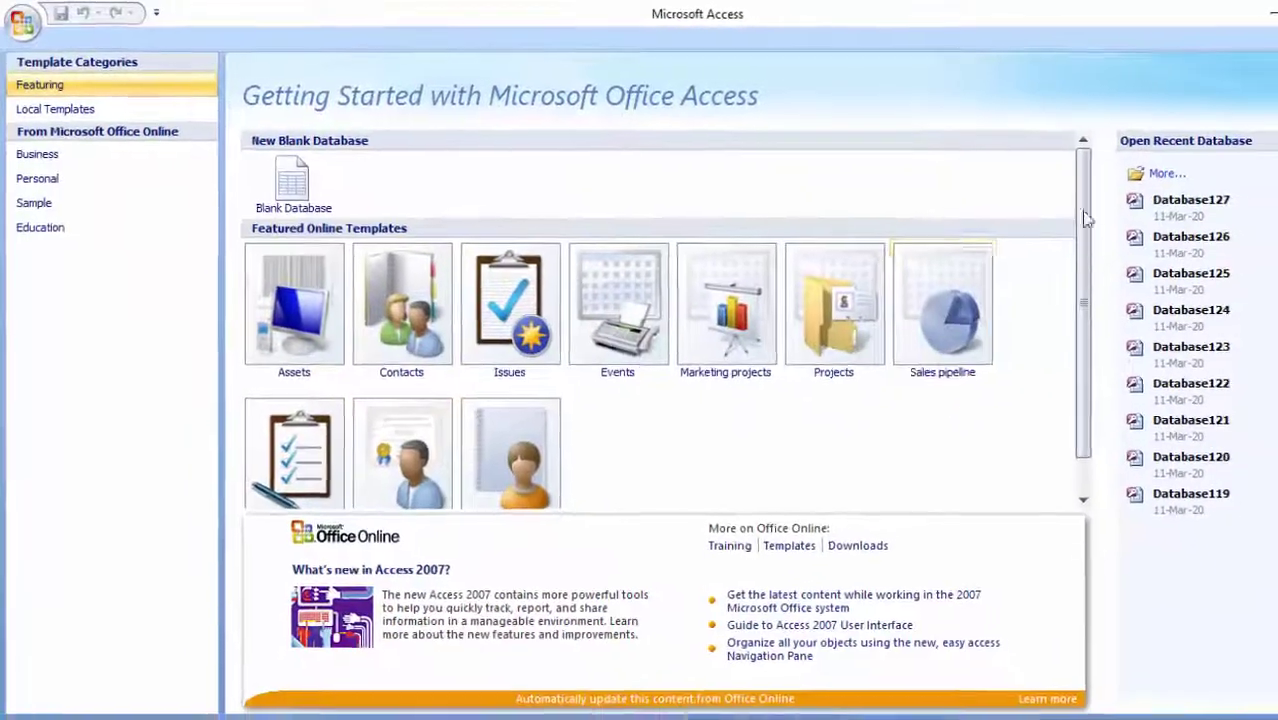
left_click(1185, 203)
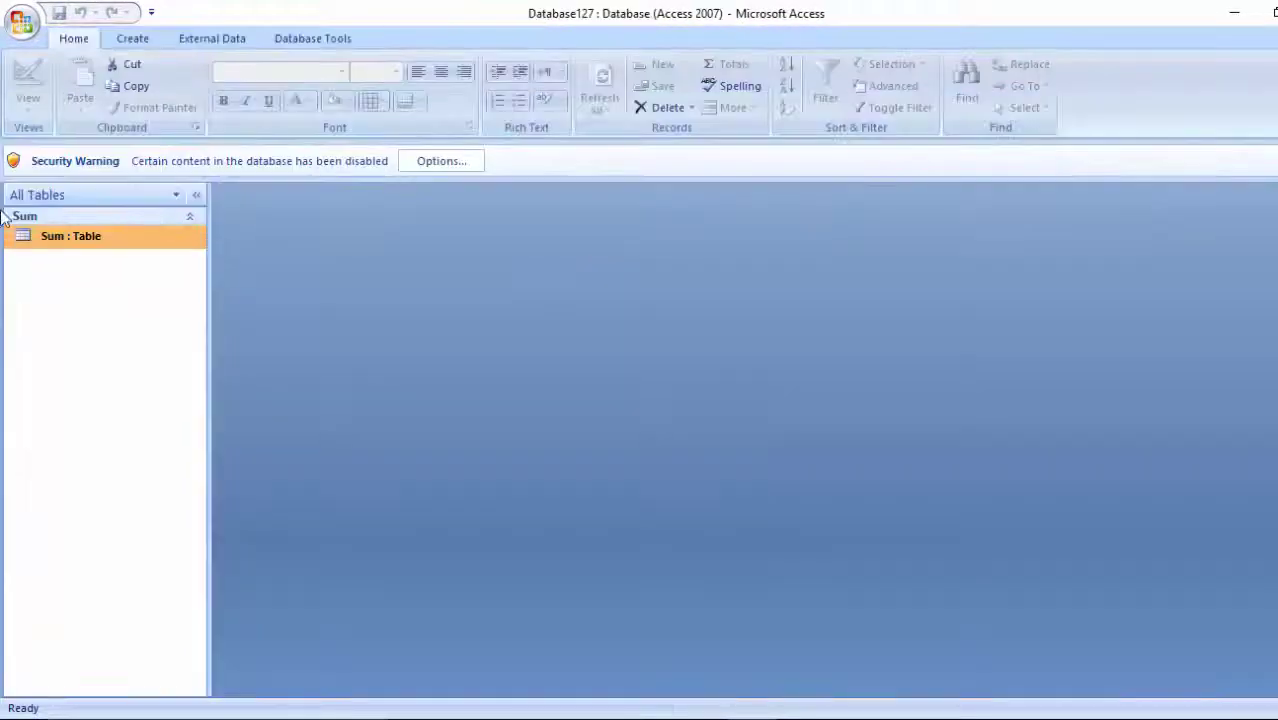
Open the Sum table and start a query design on it with the Number field added
double_click(72, 246)
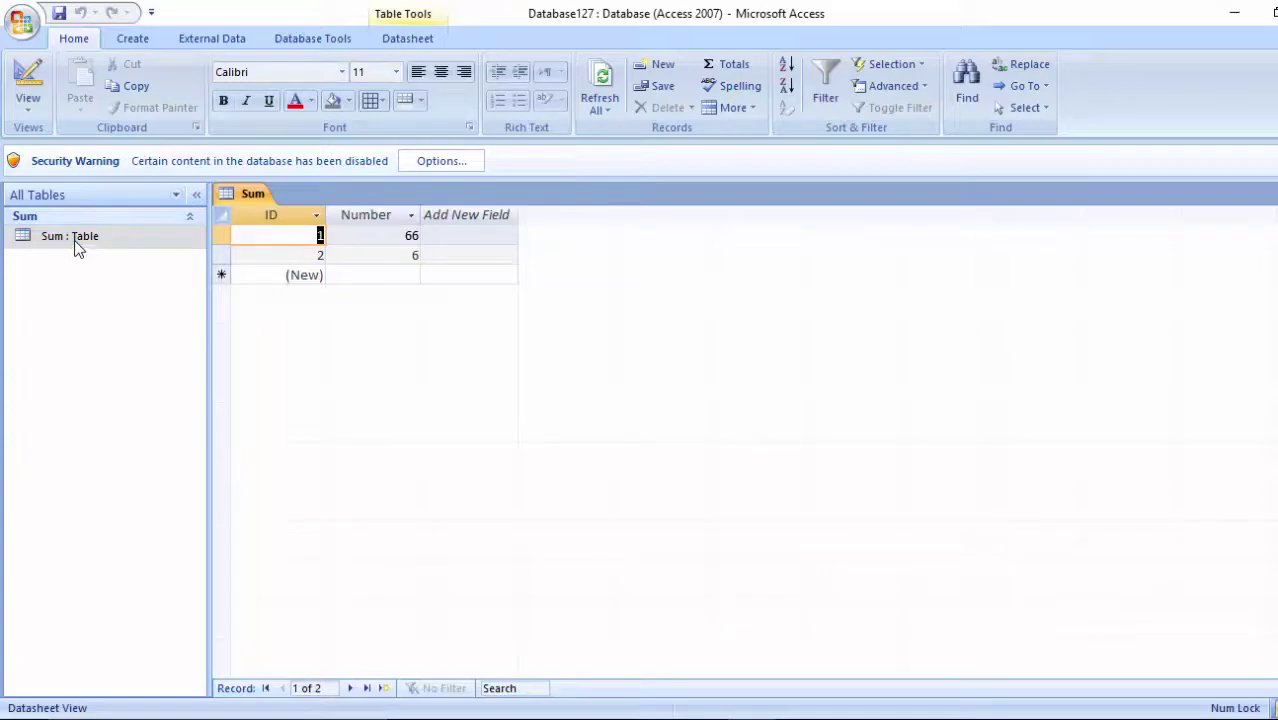
left_click(132, 38)
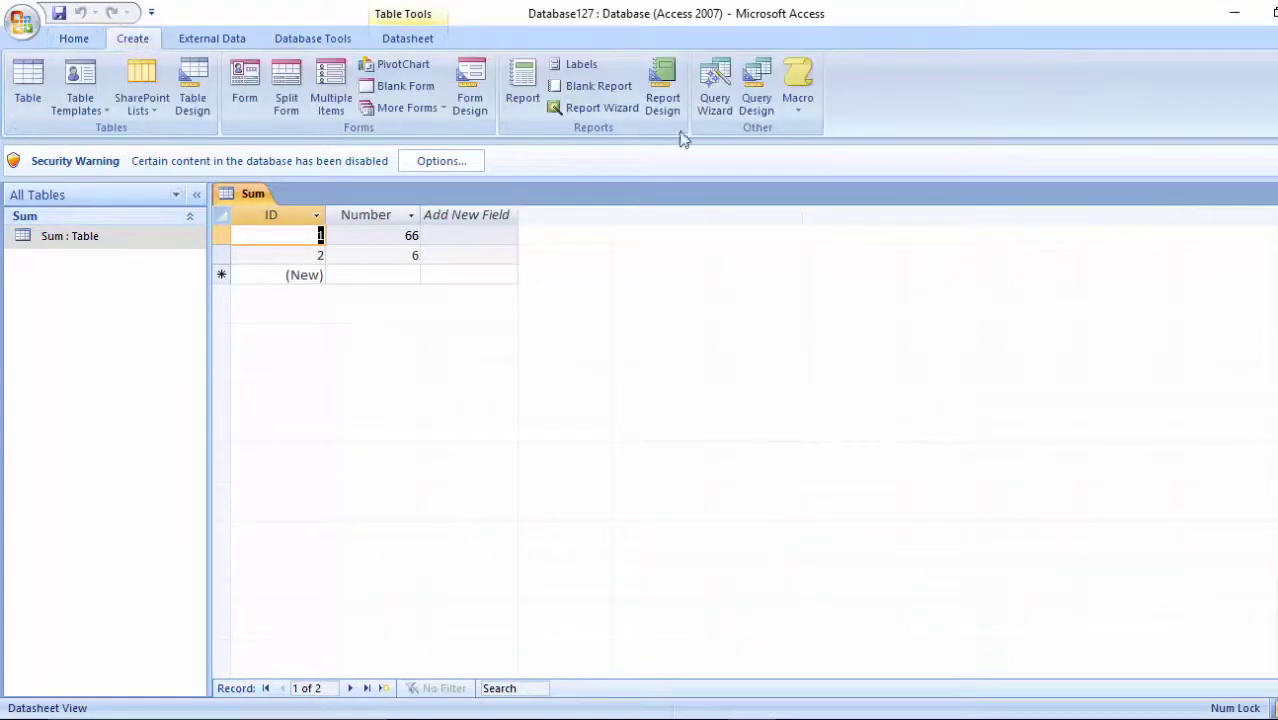
left_click(757, 105)
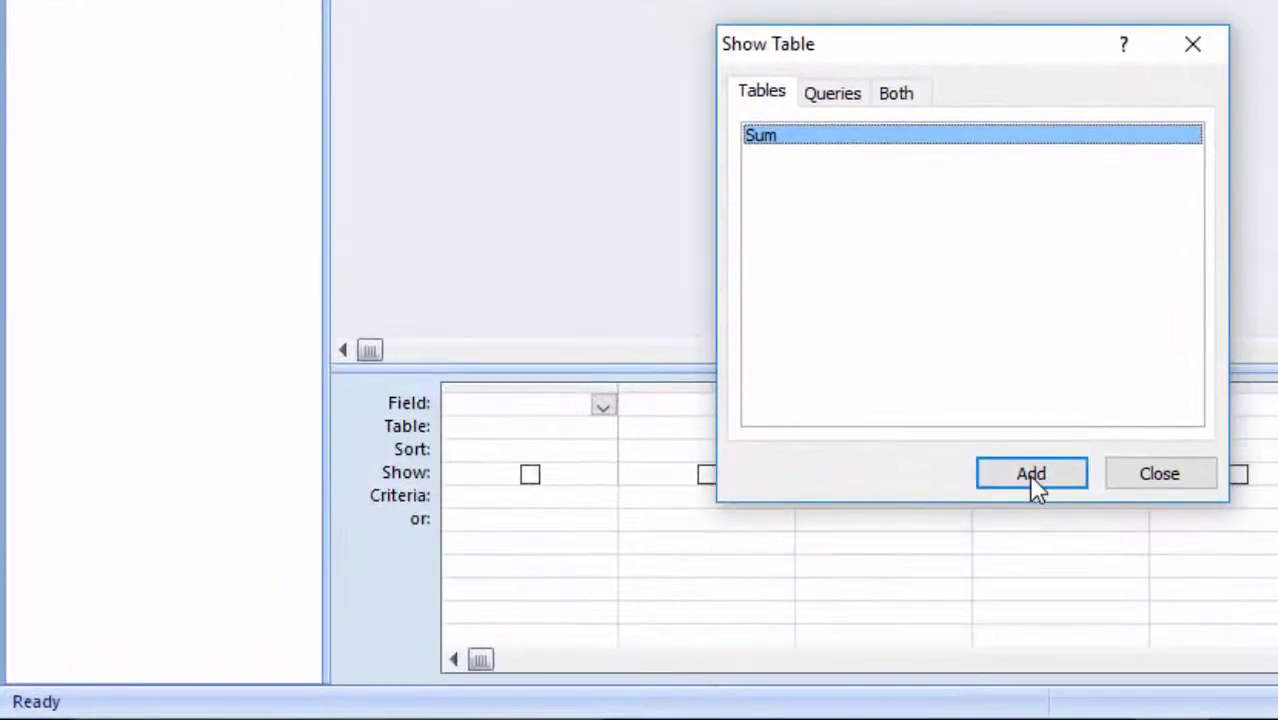
left_click(1109, 686)
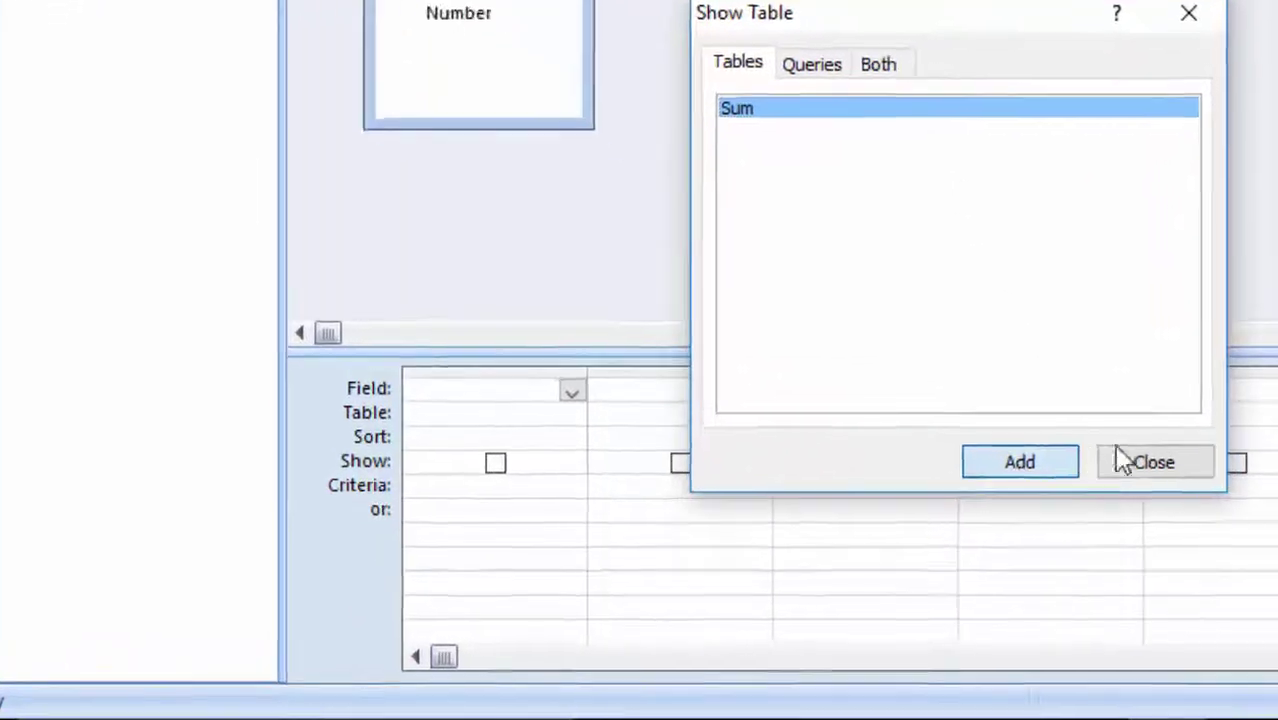
left_click(1125, 420)
double_click(322, 70)
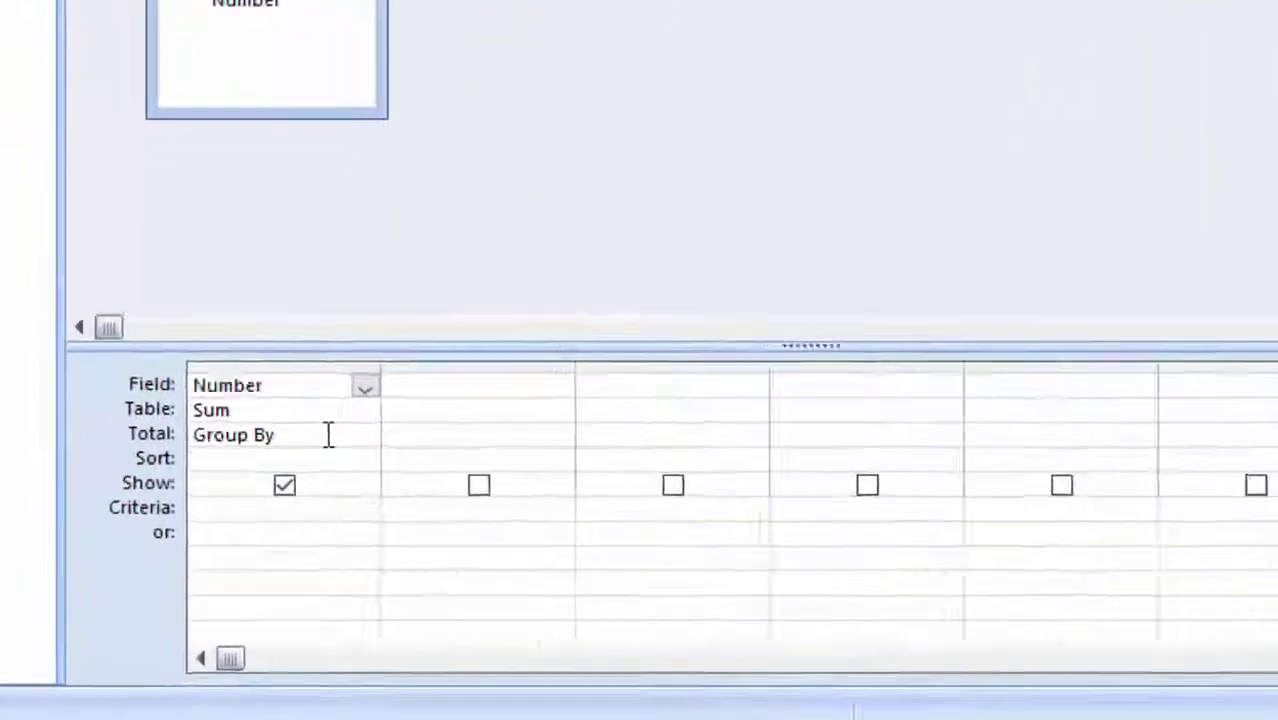
Set the Number field's total to Sum and run the query, getting 72
left_click(460, 347)
left_click(478, 349)
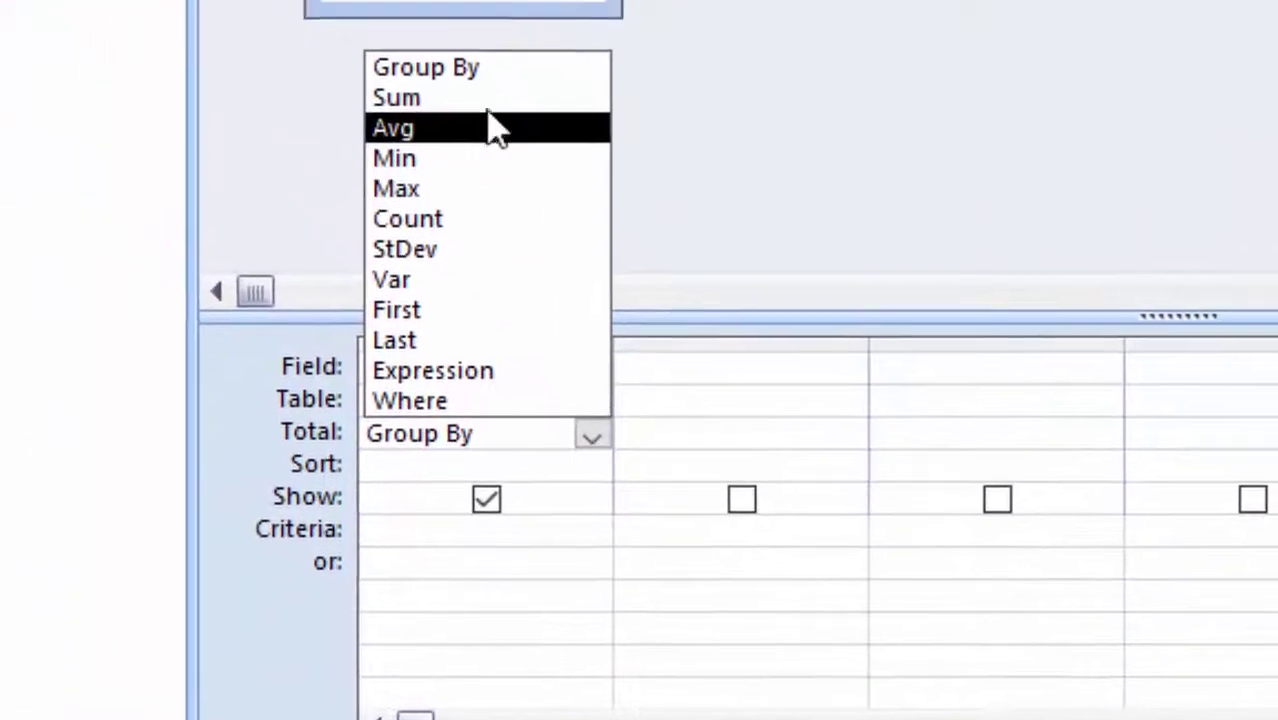
left_click(370, 15)
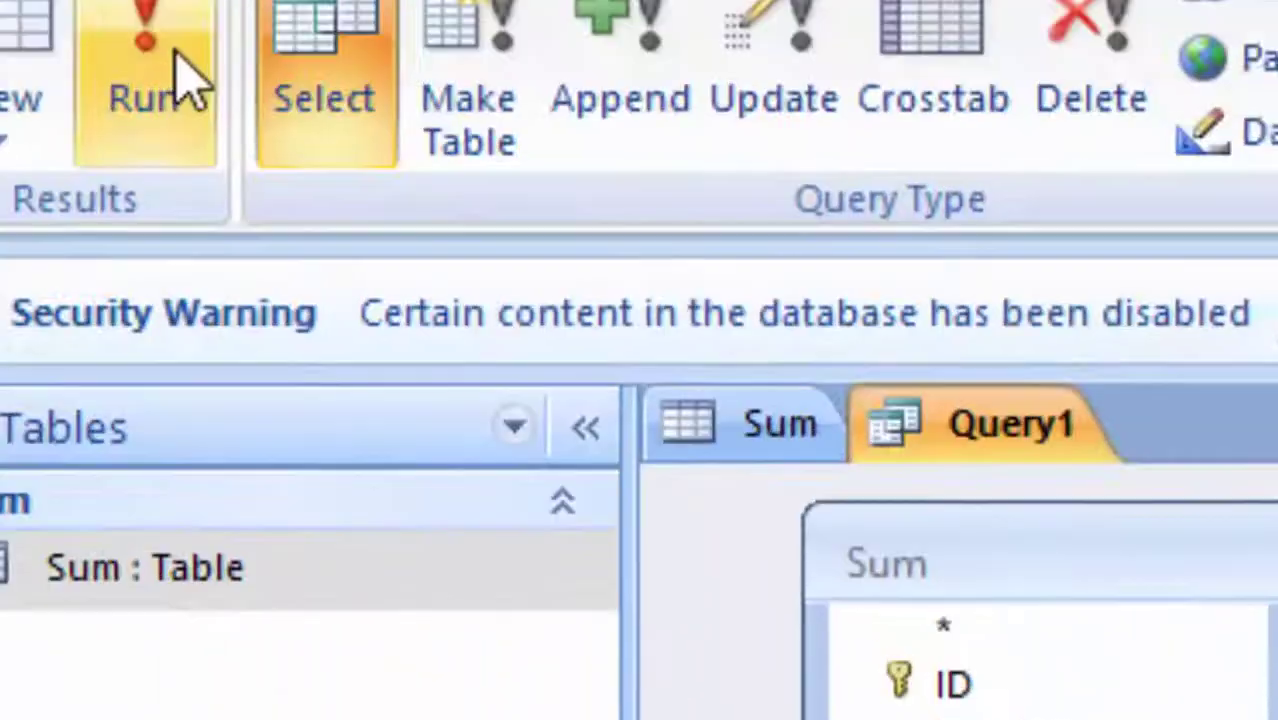
left_click(183, 80)
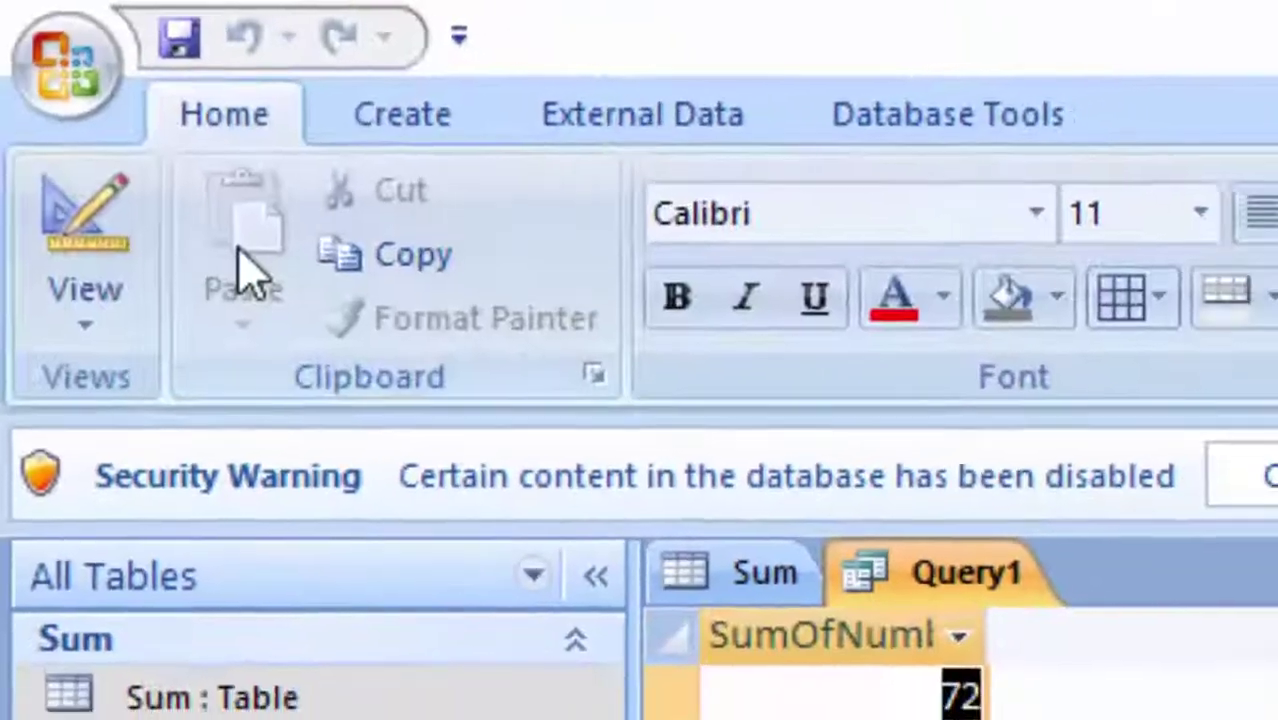
left_click(740, 610)
Open the Sum table and enter new records with Number values 6 and 3
left_click_drag(752, 603, 855, 615)
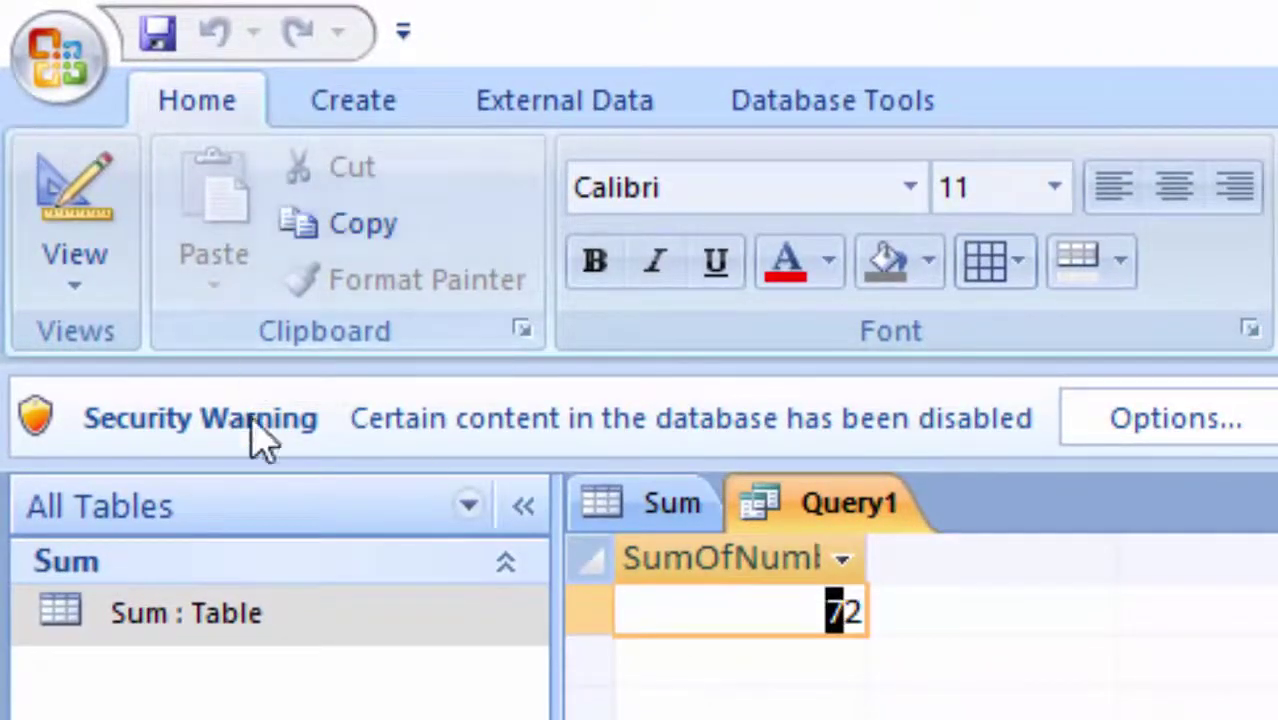
double_click(345, 633)
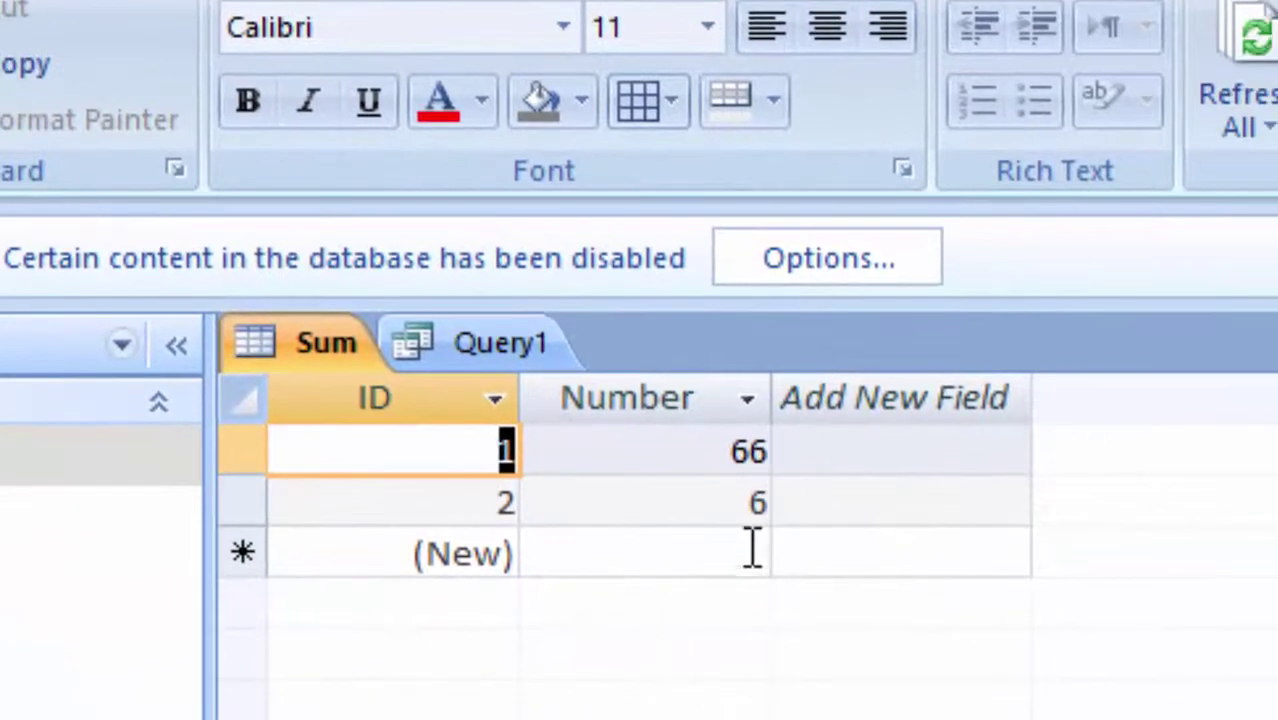
left_click(747, 557)
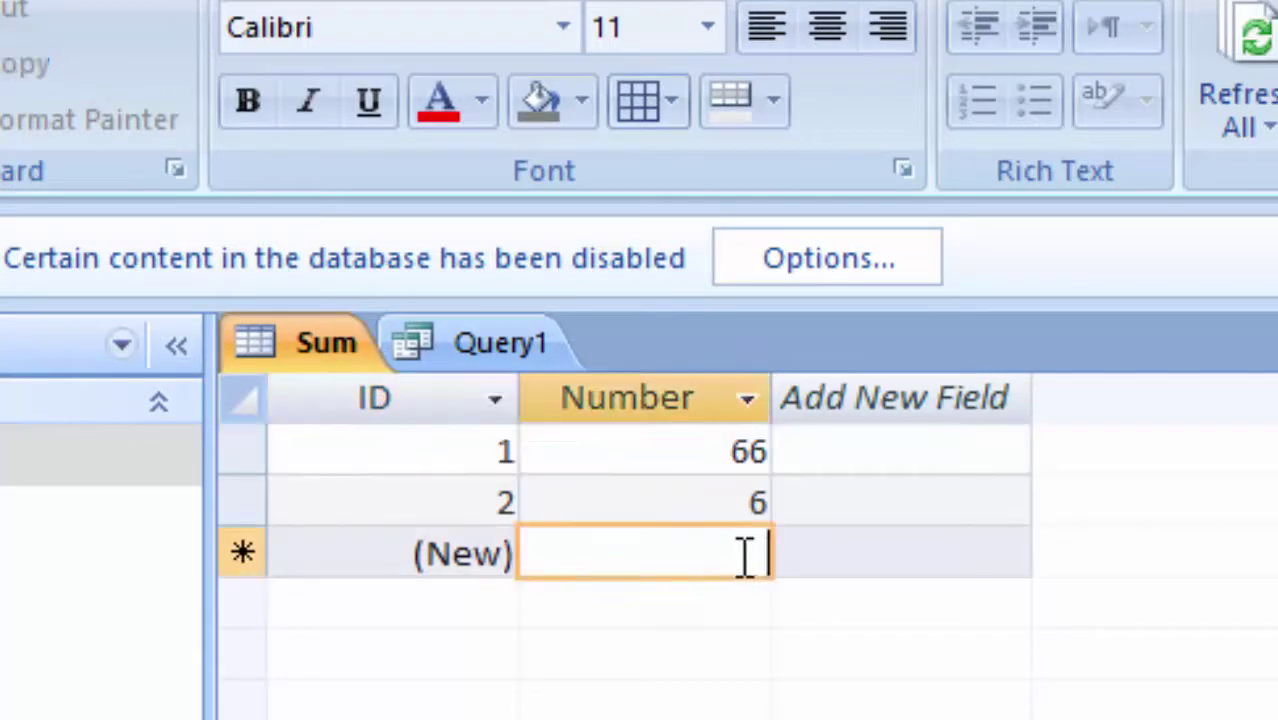
type("6")
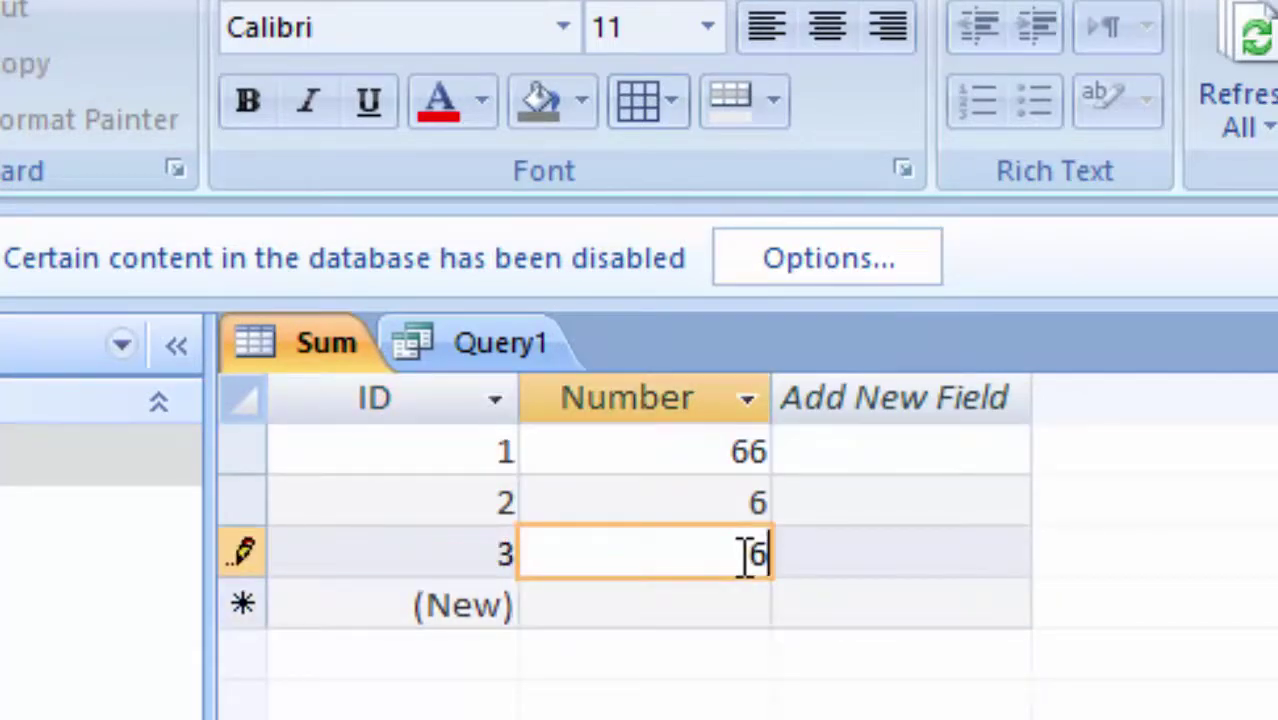
key("Return")
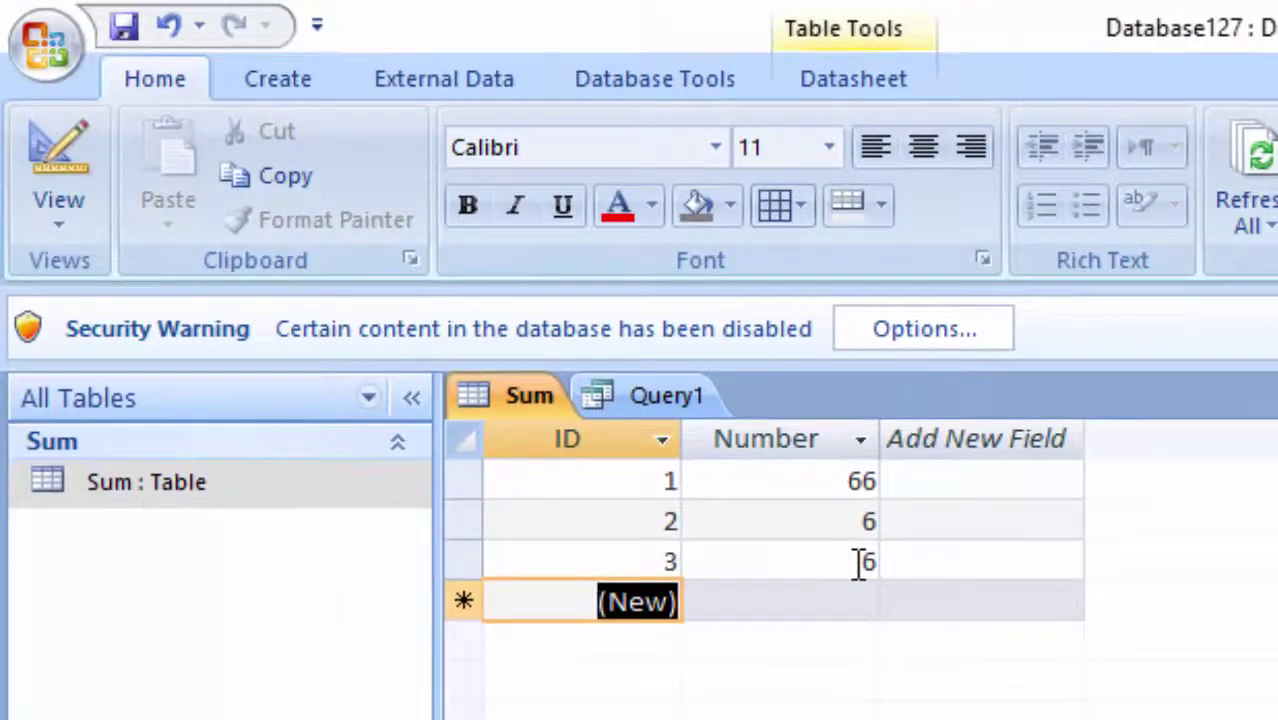
key("Return")
type("3")
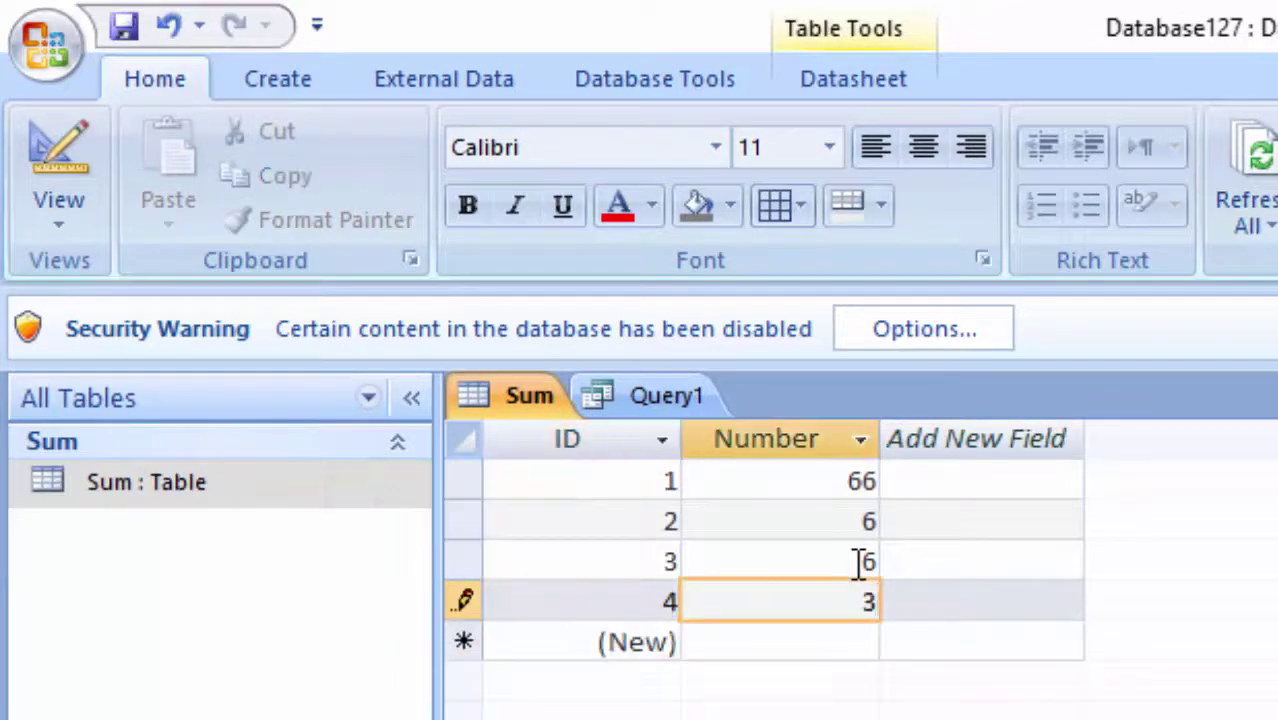
Save the Sum table's new record, save the query as Query1, and exit Access
left_click(63, 51)
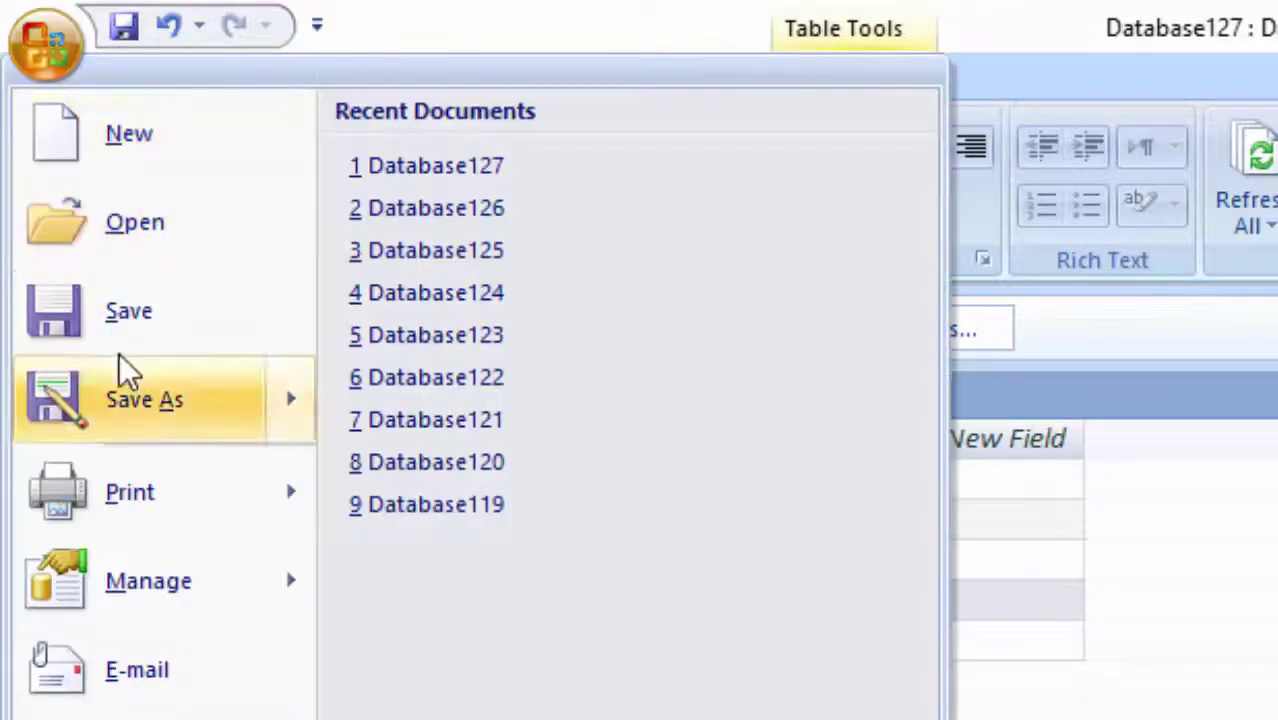
left_click(120, 305)
left_click(676, 393)
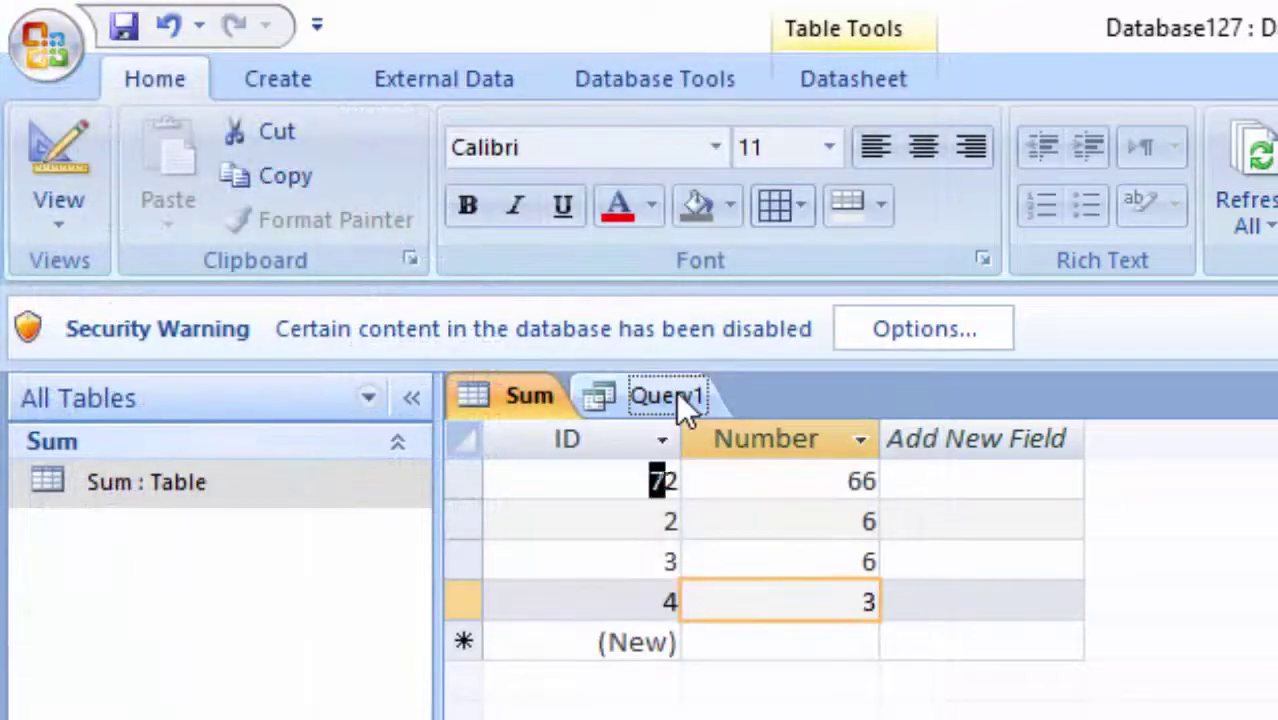
left_click(27, 44)
left_click(118, 305)
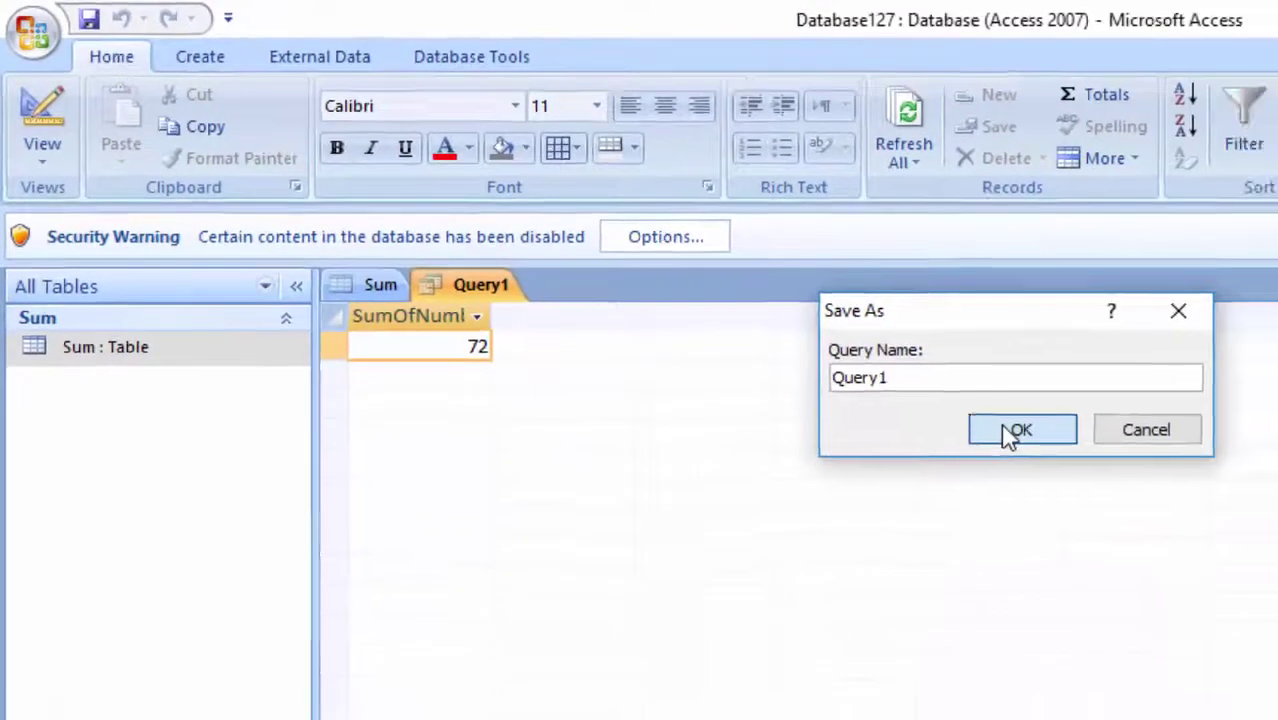
left_click(1008, 432)
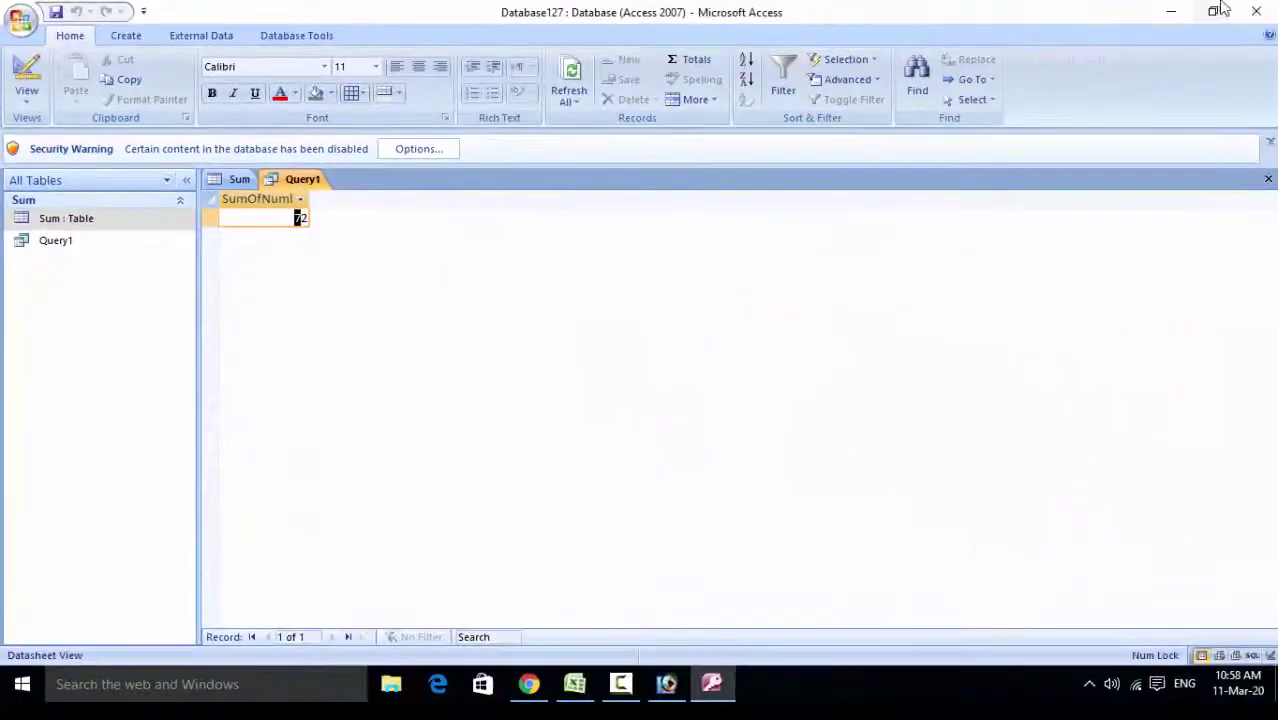
left_click(1262, 12)
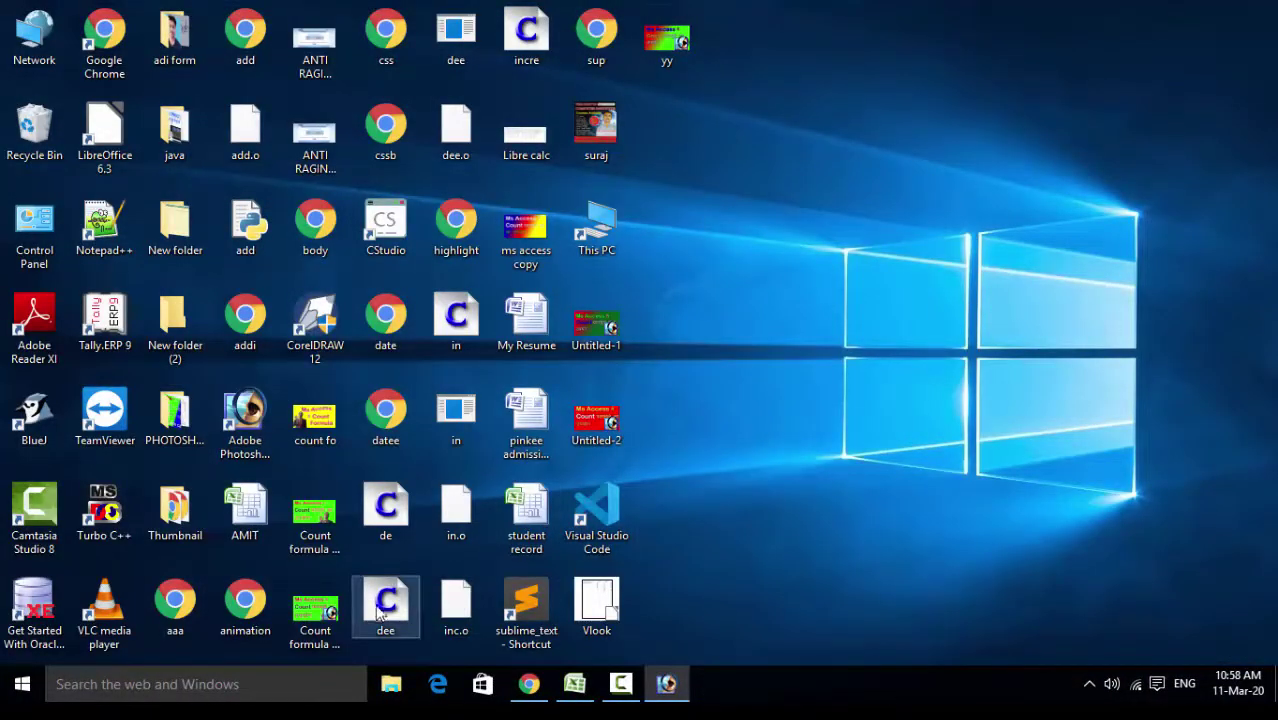
Relaunch Access, reopen Database127, and open Query1 (total 81) and the Sum table
left_click(24, 683)
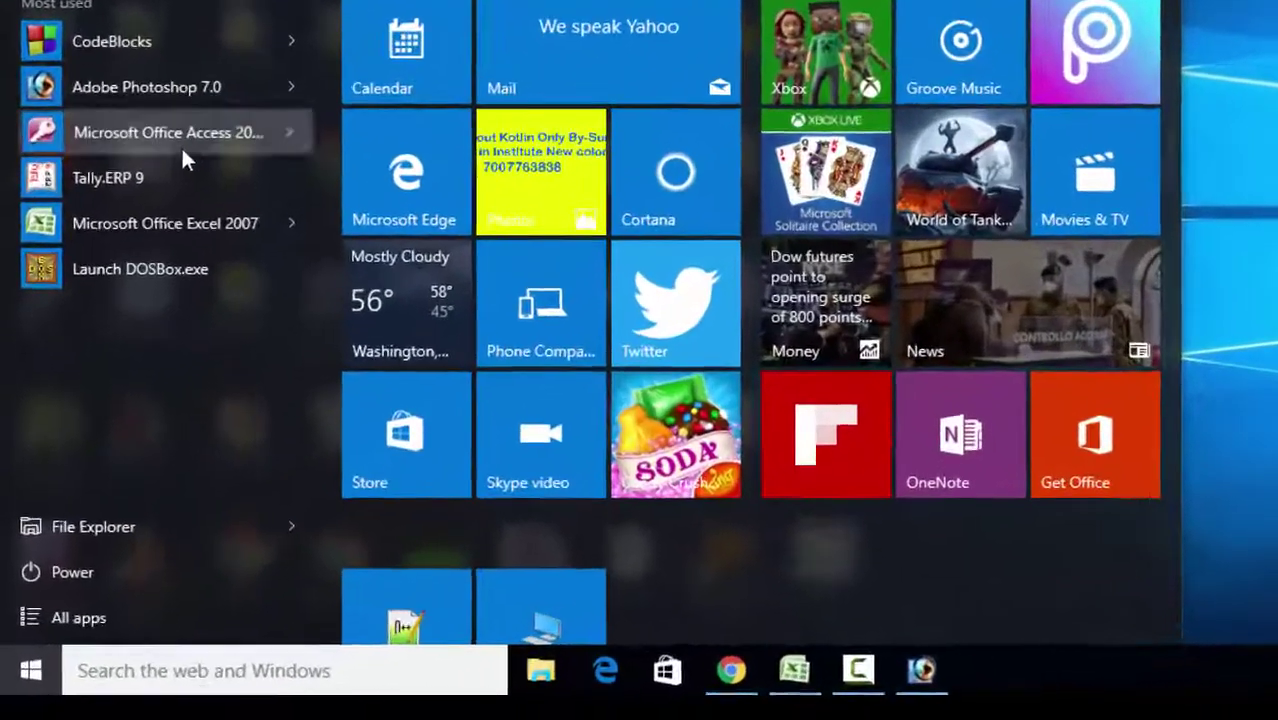
left_click(181, 205)
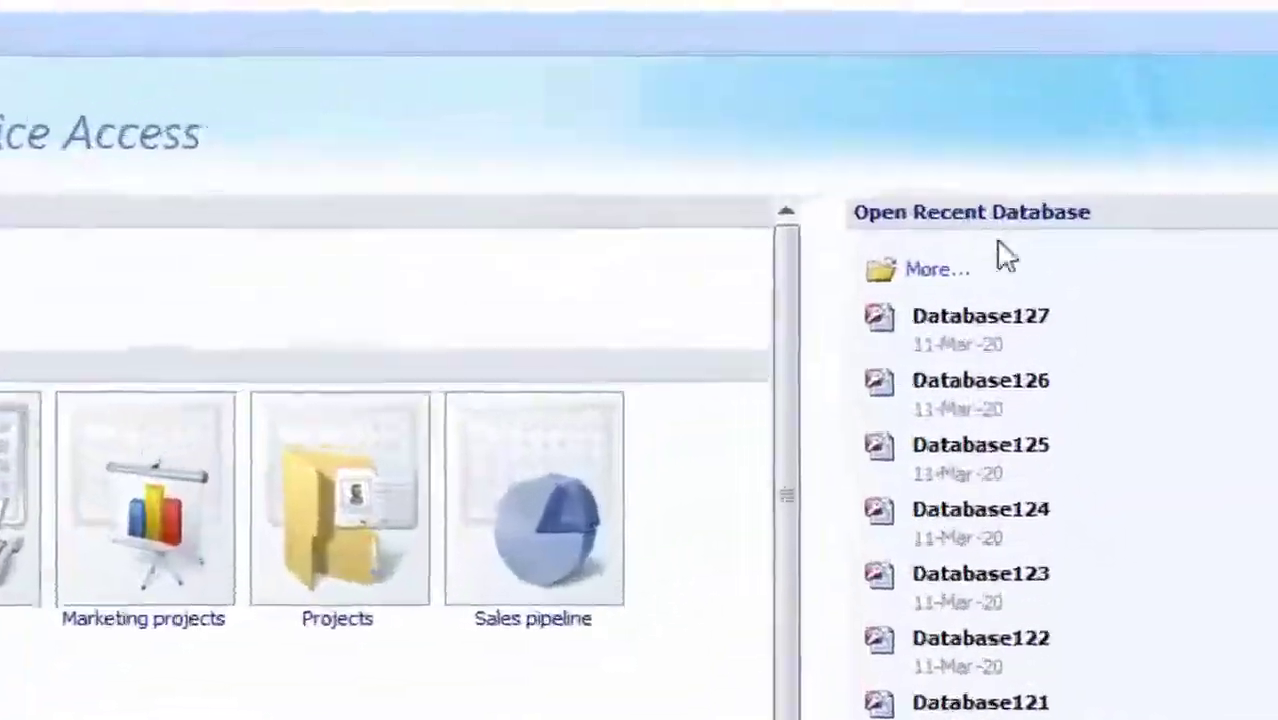
left_click(950, 318)
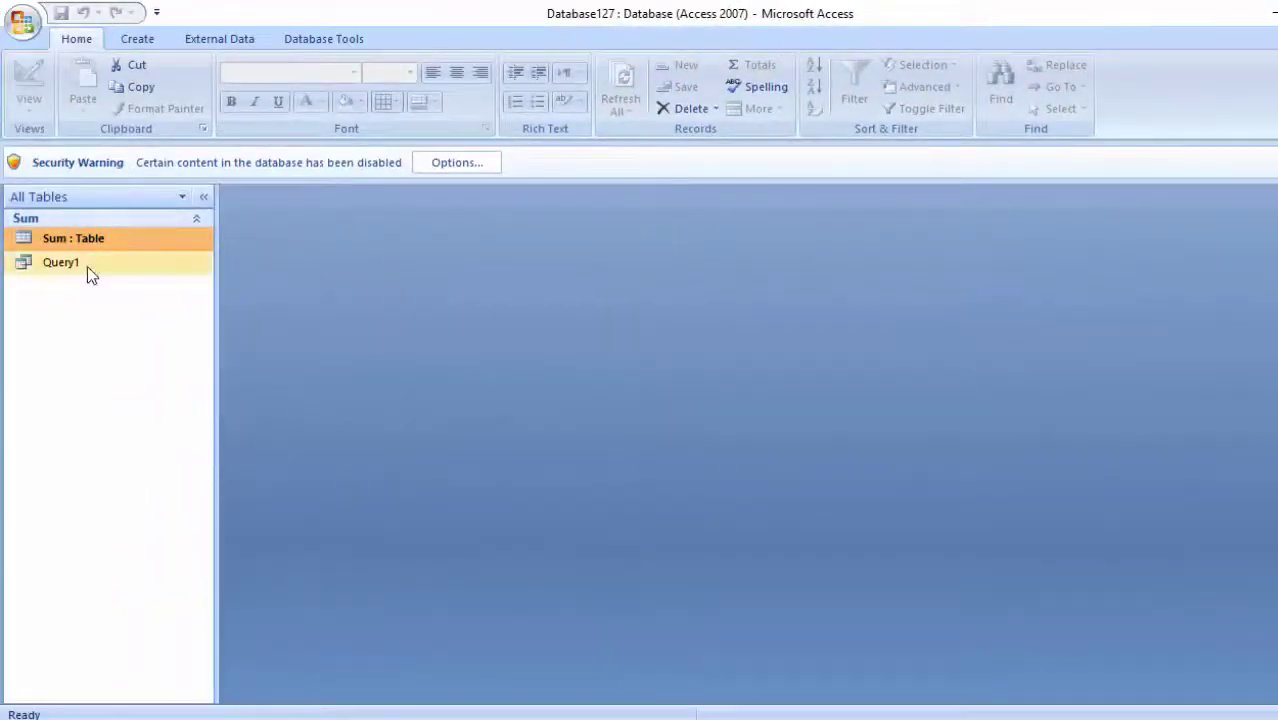
double_click(87, 266)
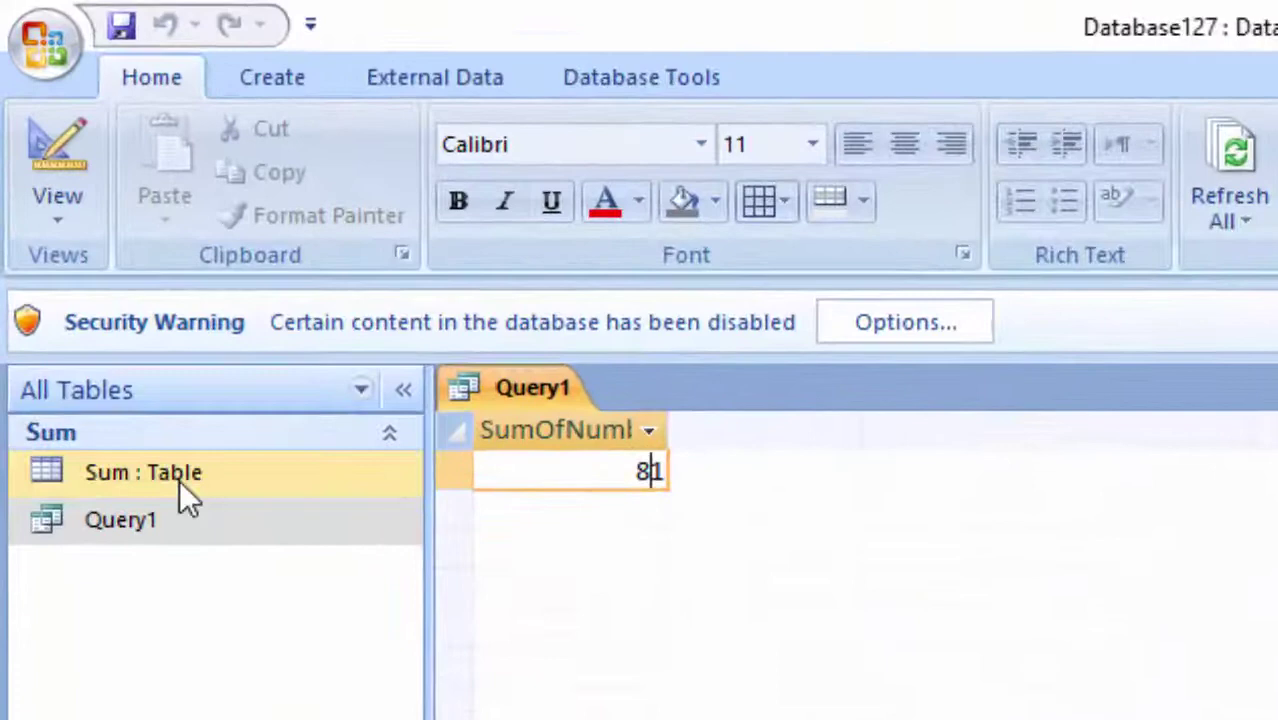
double_click(90, 238)
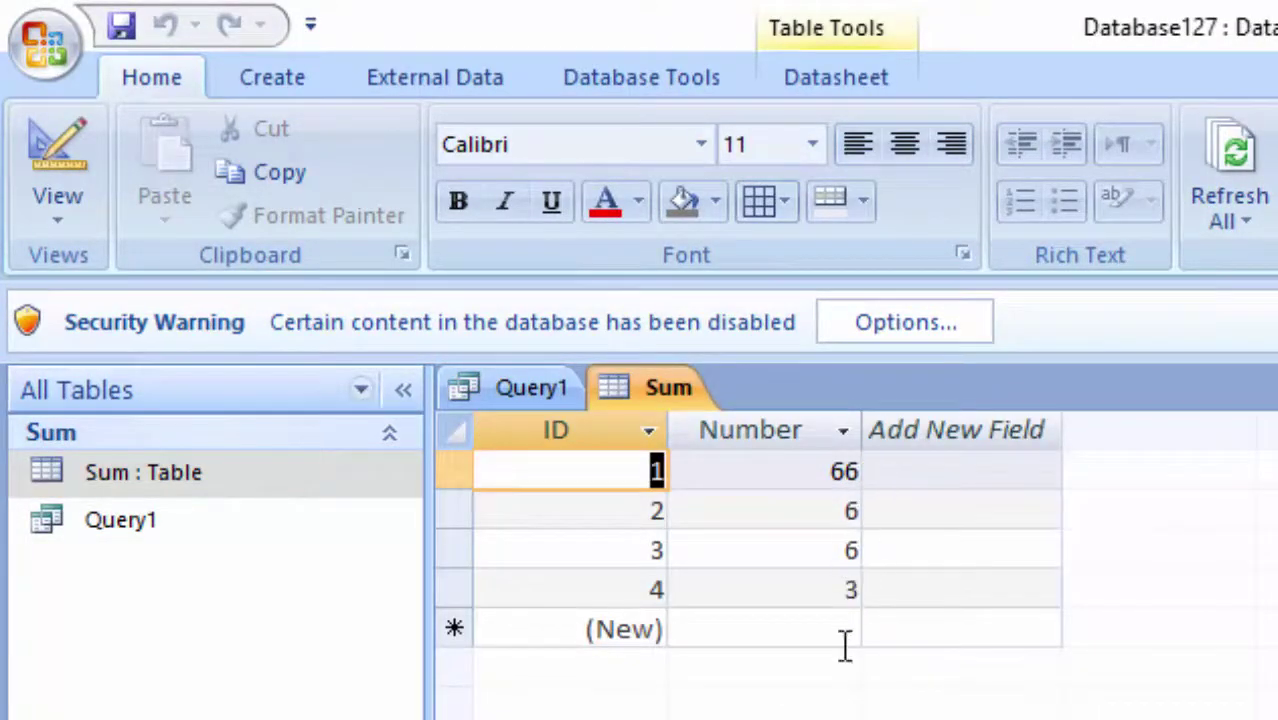
Reopen Query1's result and highlight its total of 81
double_click(150, 533)
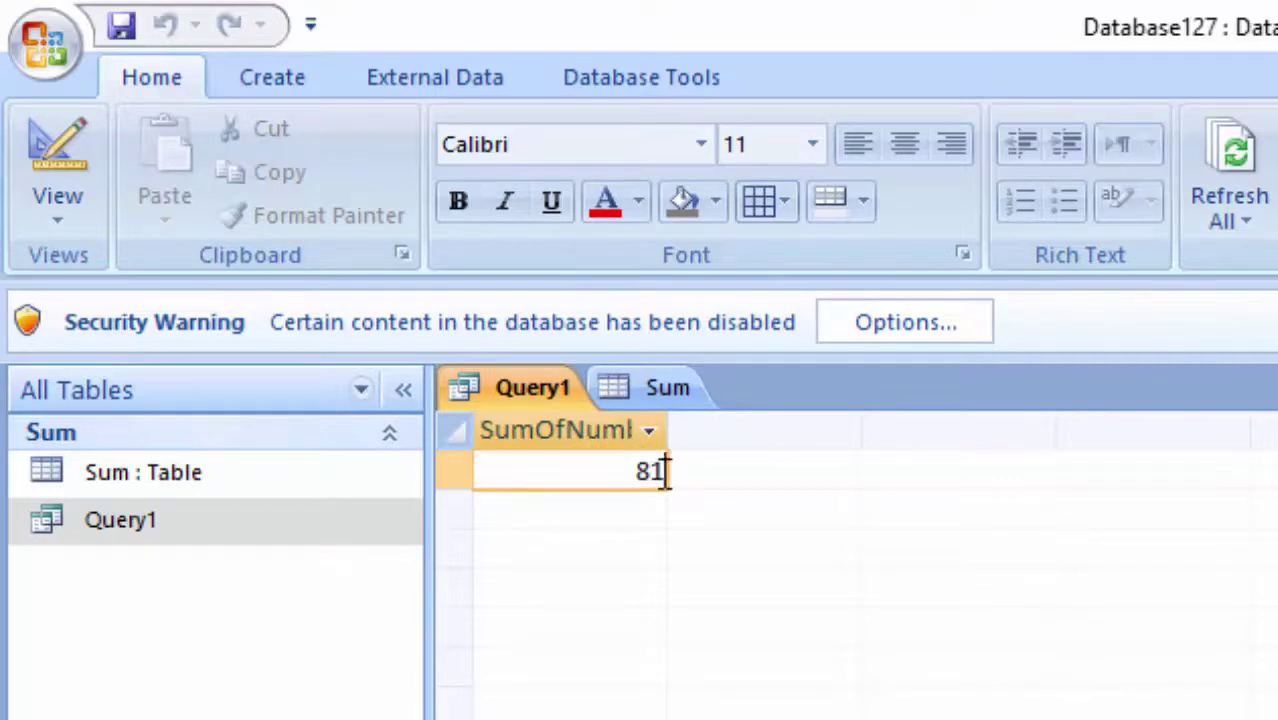
left_click_drag(651, 475, 646, 478)
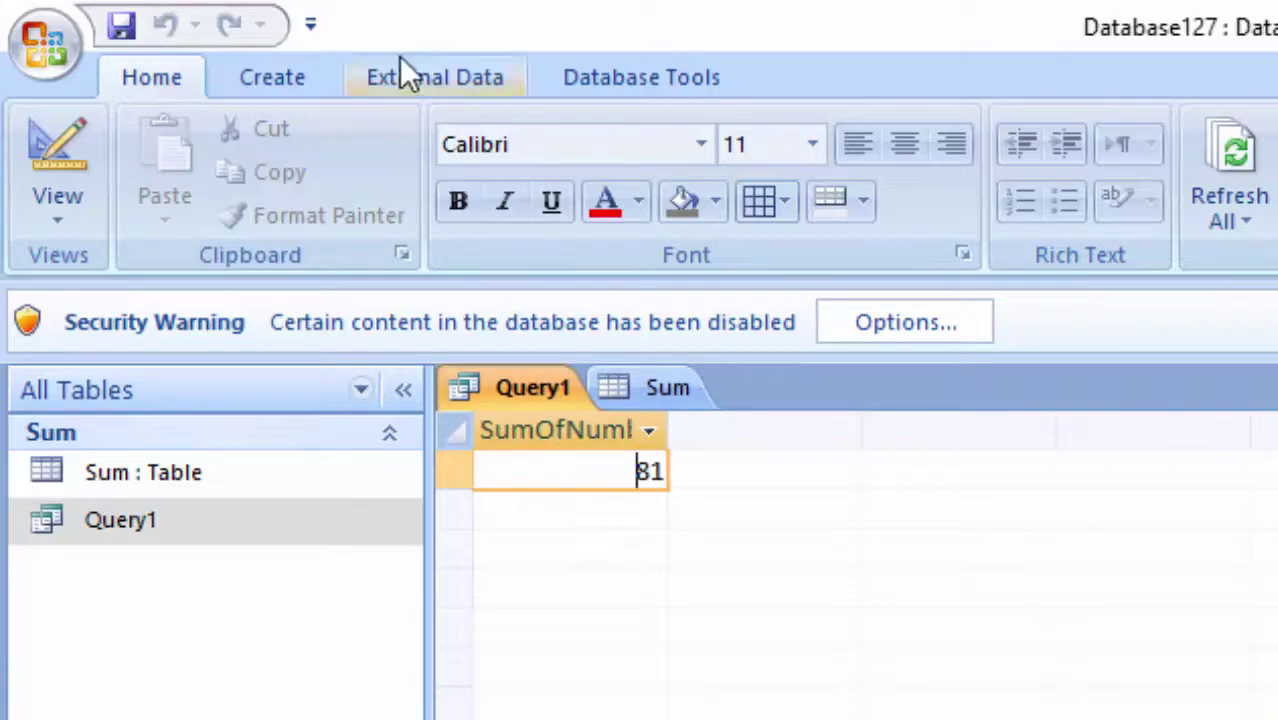
left_click(266, 76)
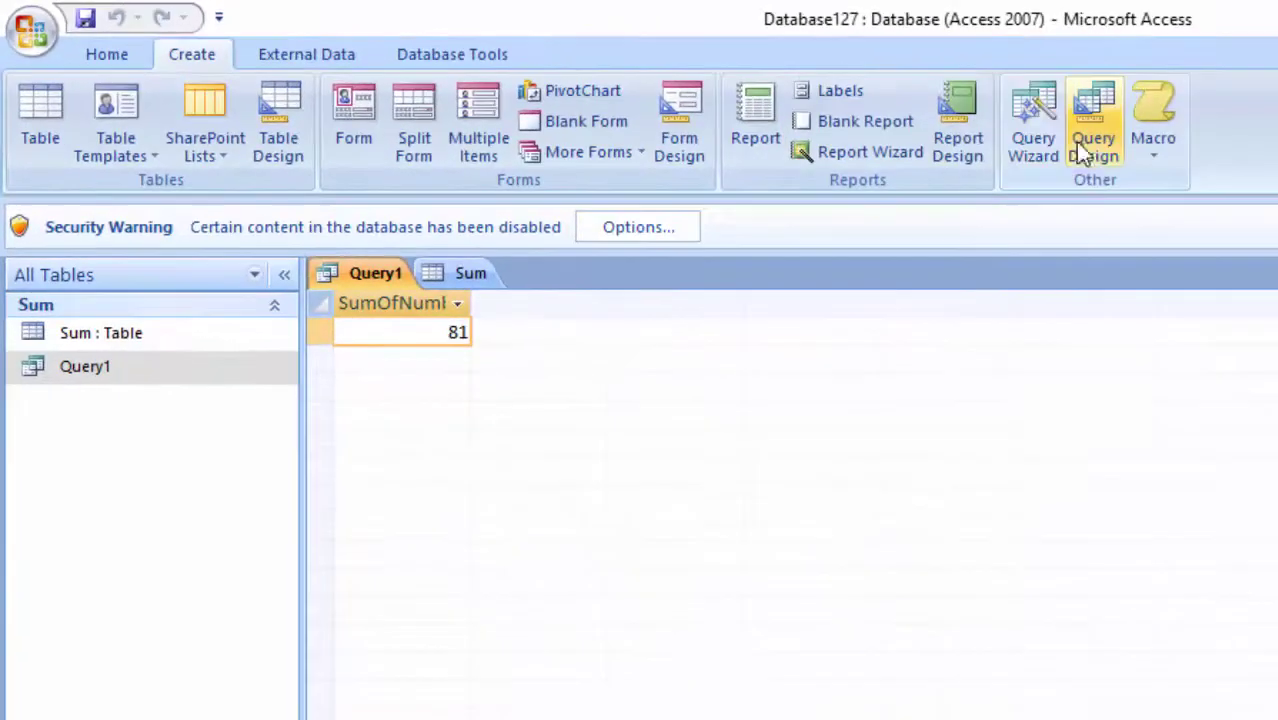
Start a new design query on the Sum table with its Number field in the grid
left_click(1090, 150)
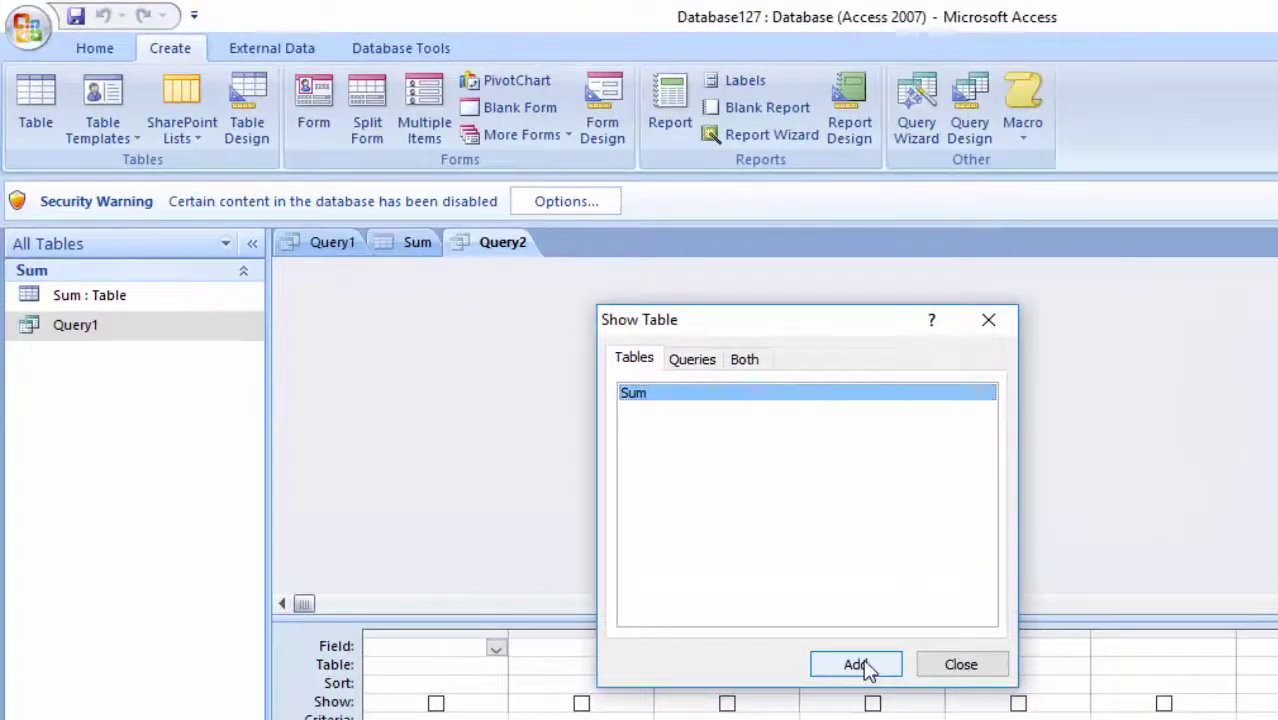
left_click(724, 690)
left_click(940, 672)
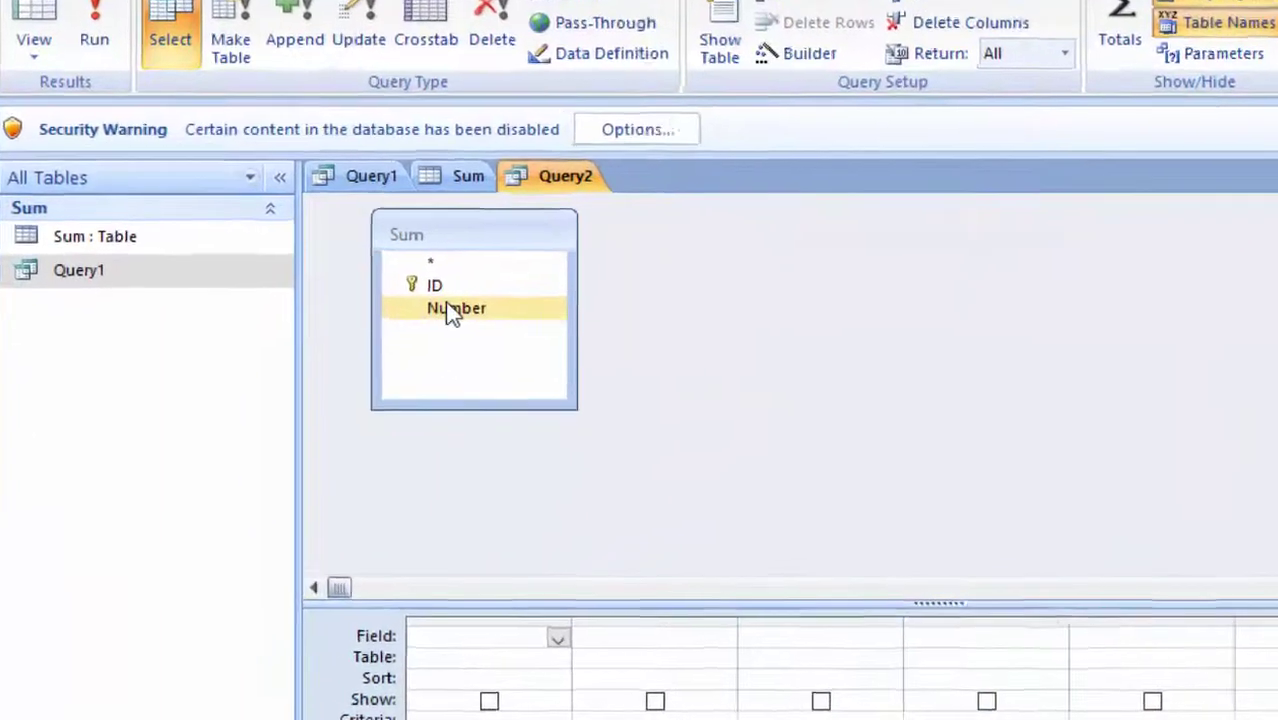
double_click(407, 358)
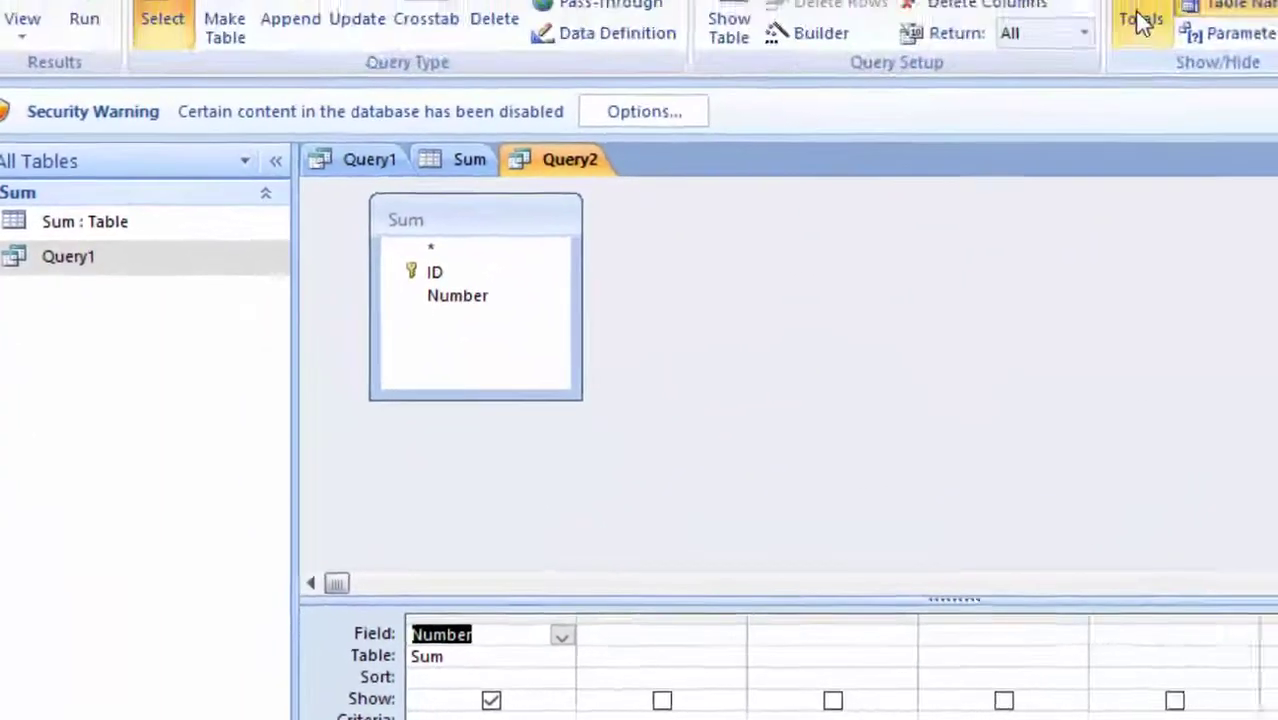
Turn on totals, set Number's Total to Avg, and run the query for 20.25
left_click(972, 105)
left_click(462, 684)
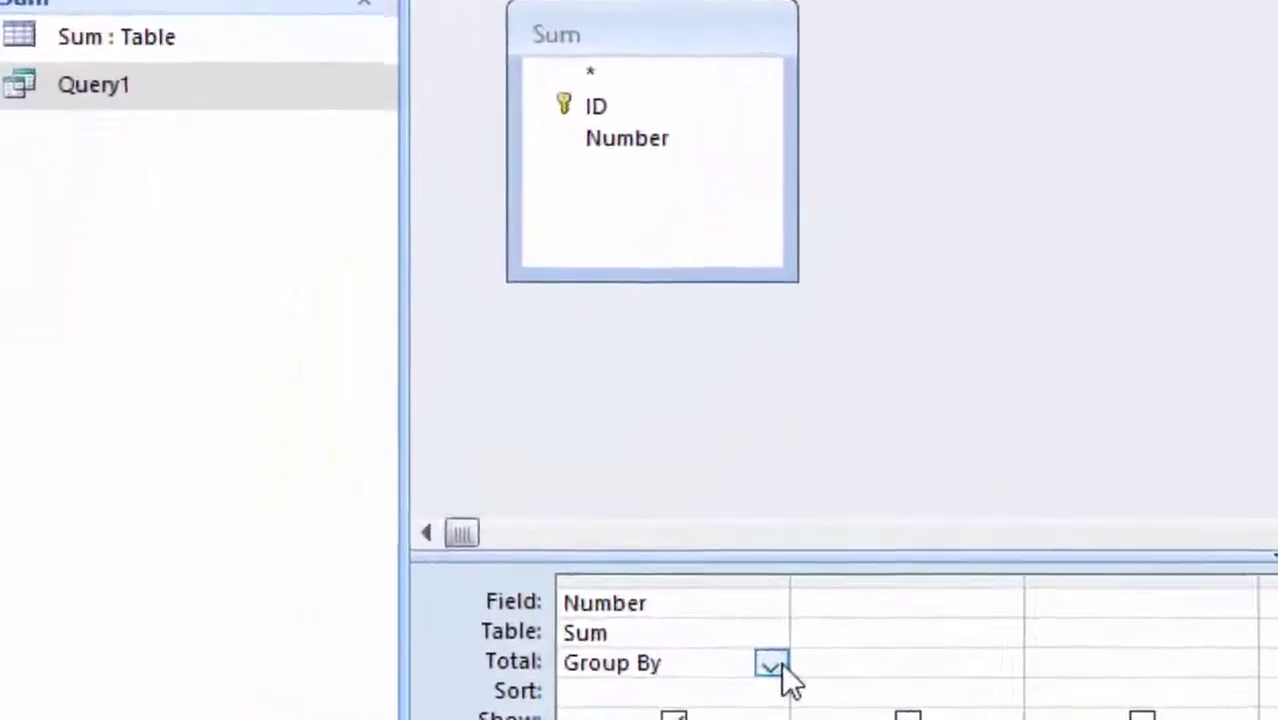
left_click(481, 686)
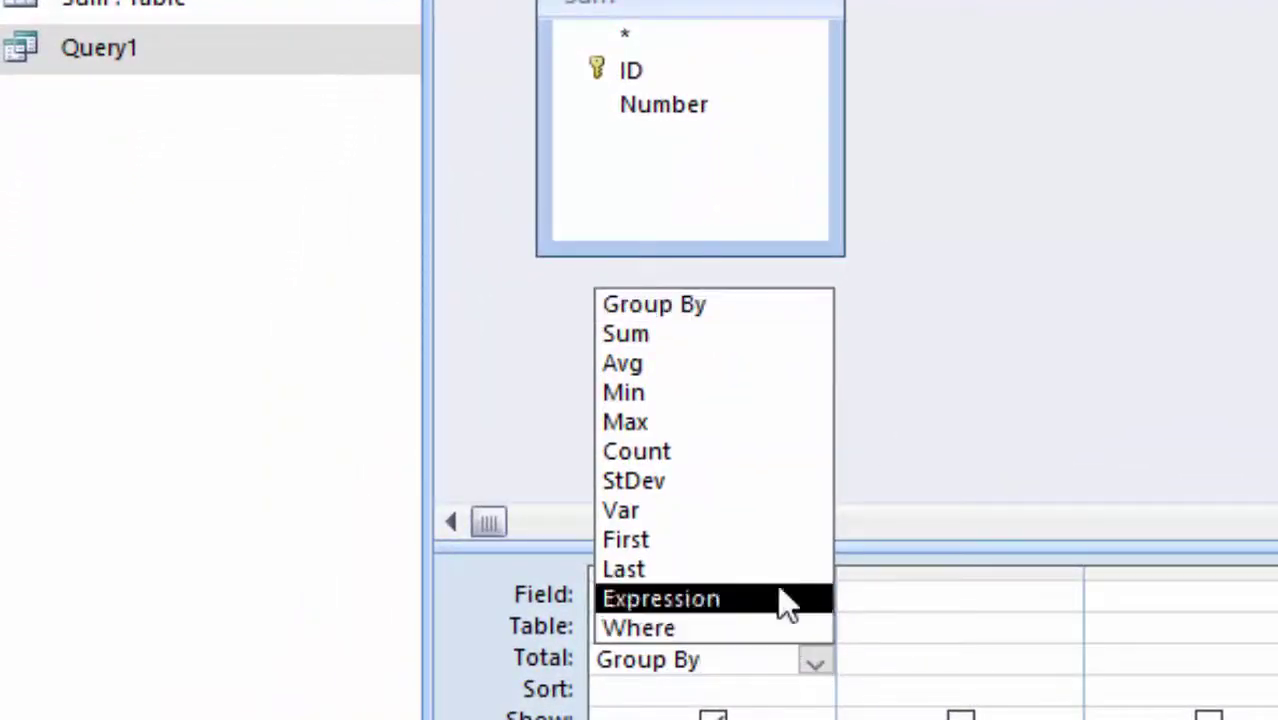
left_click(708, 394)
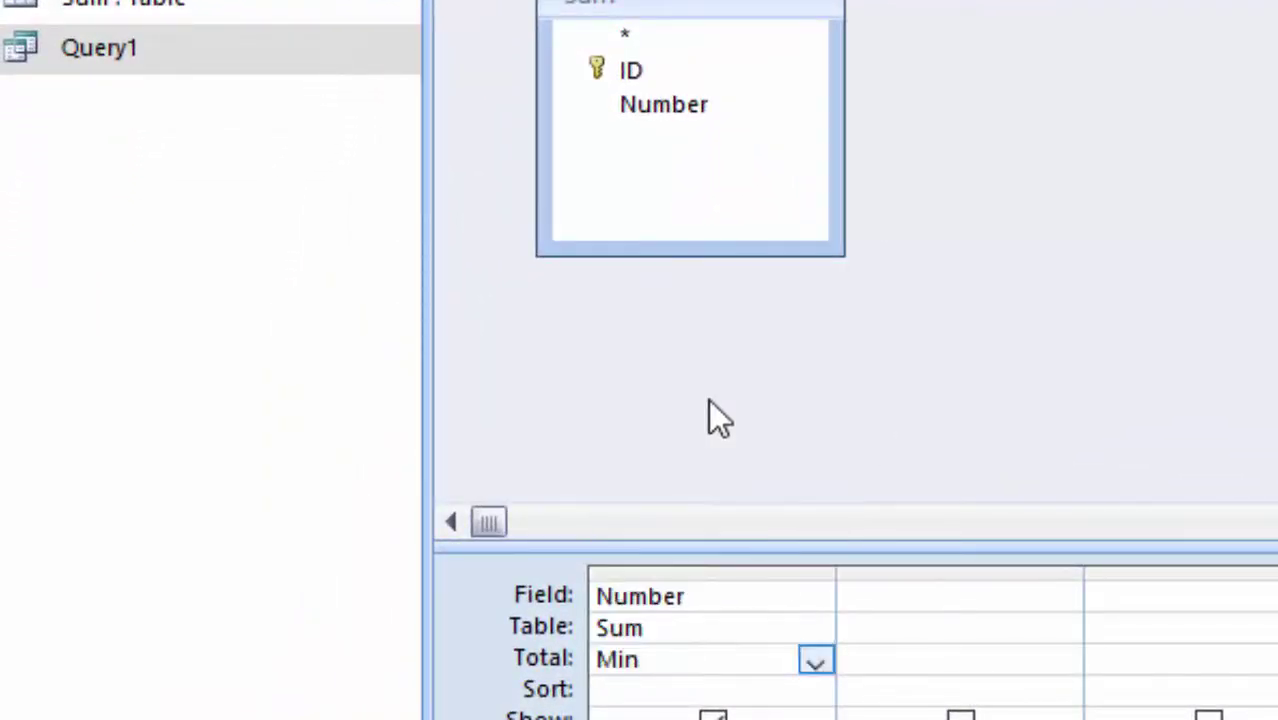
left_click(816, 664)
left_click(665, 362)
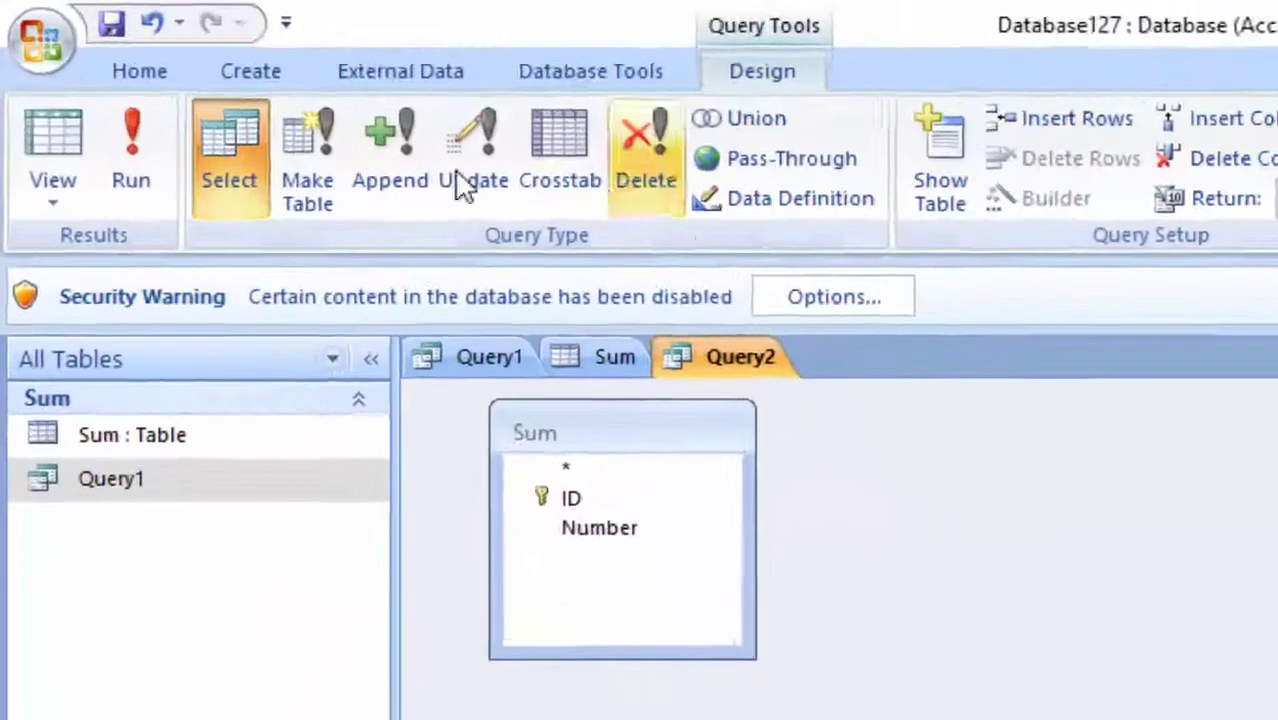
left_click(143, 132)
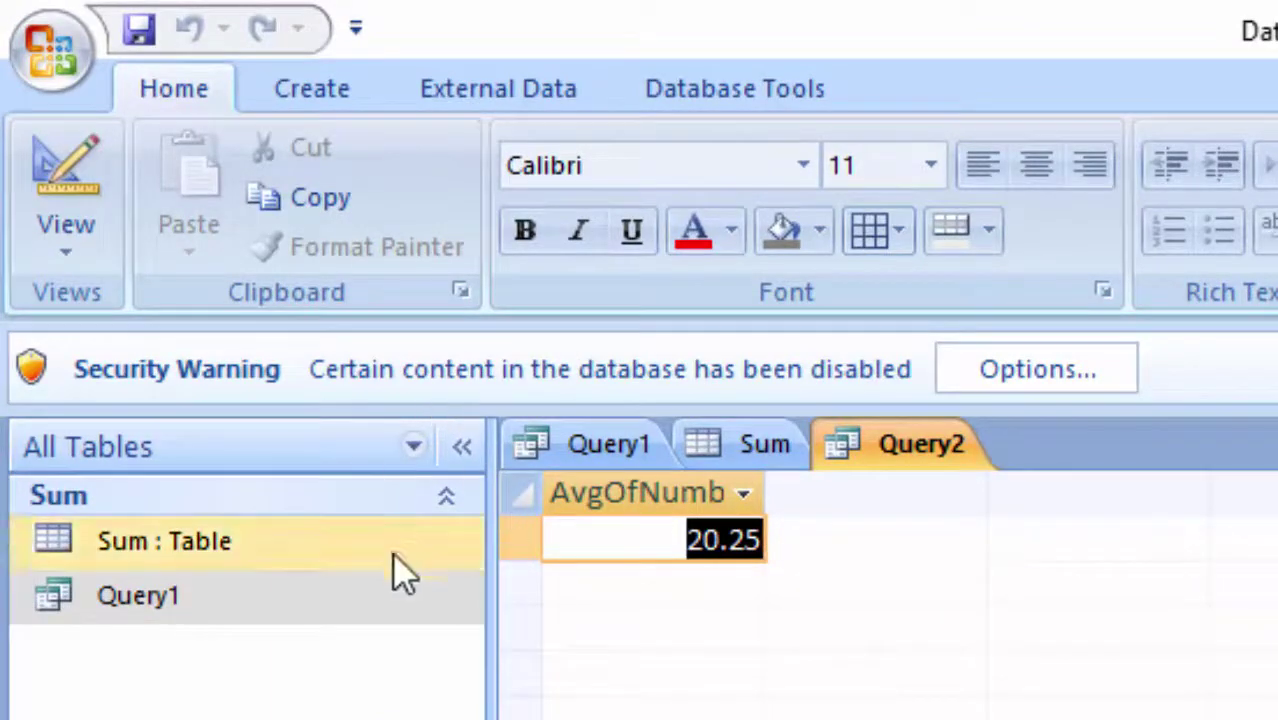
Open the Sum table and compare it with Query2's 20.25 average and Query1's 81 total
double_click(287, 572)
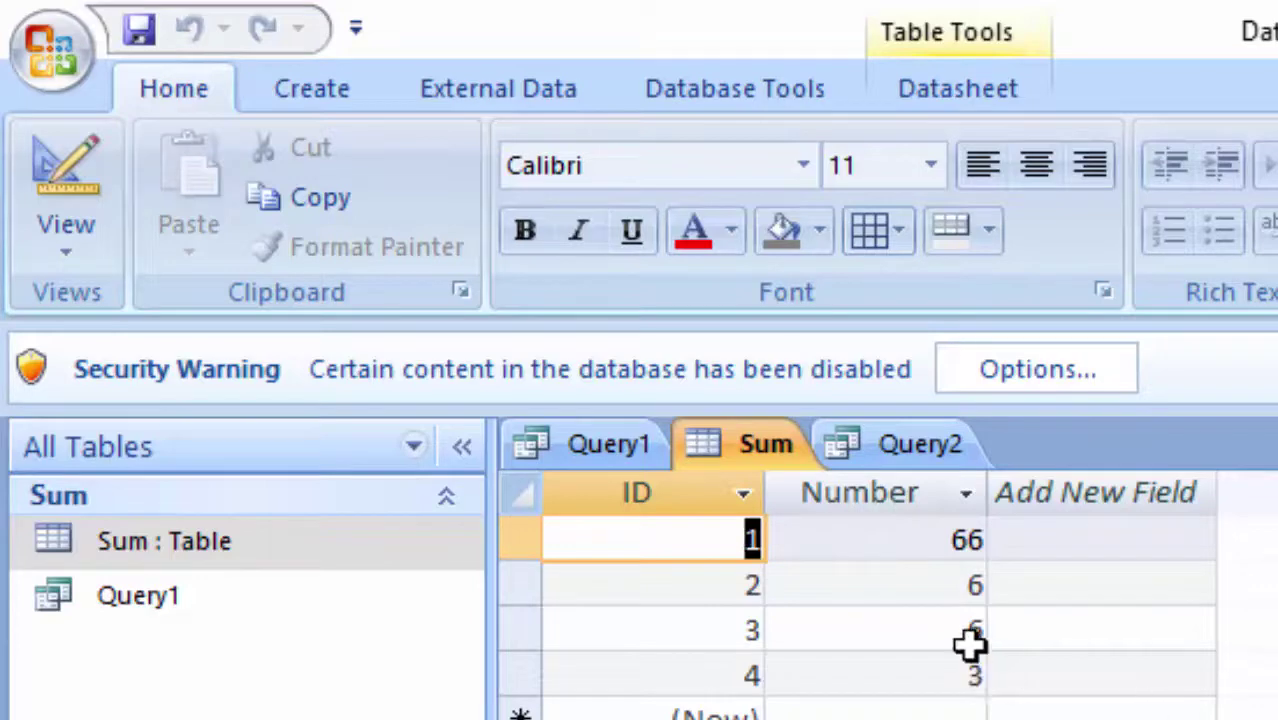
left_click(780, 447)
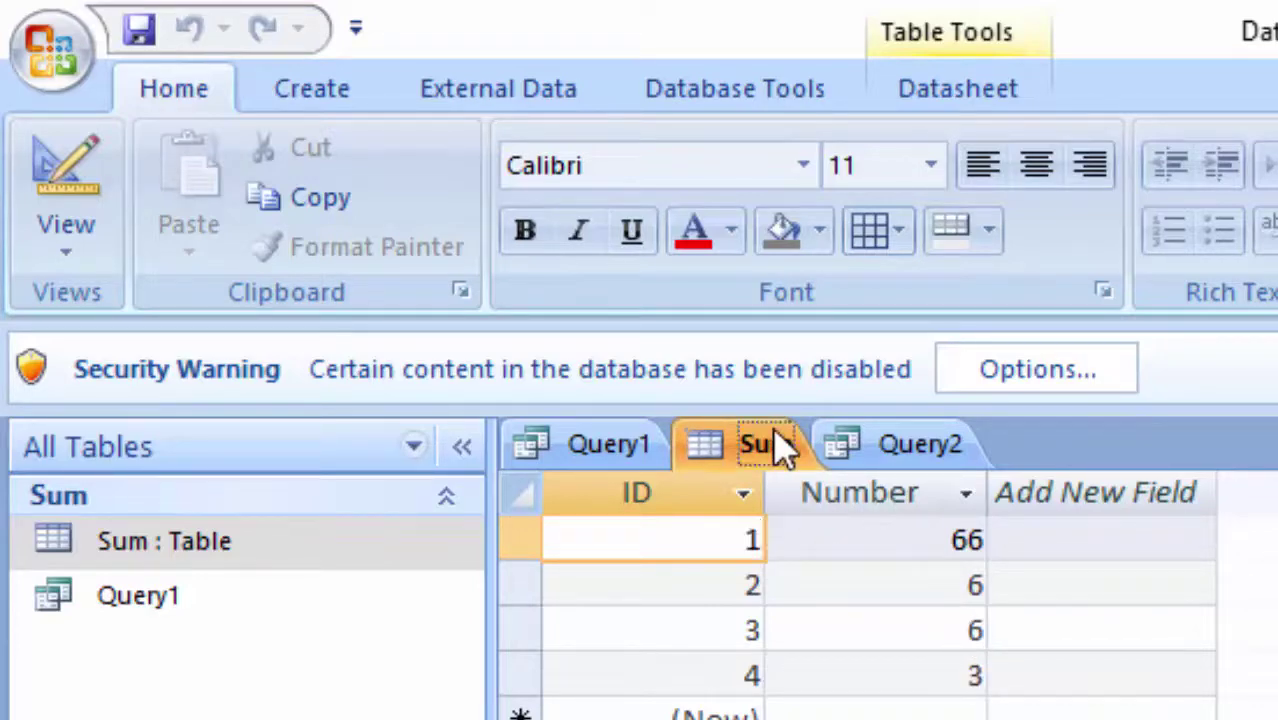
left_click(918, 445)
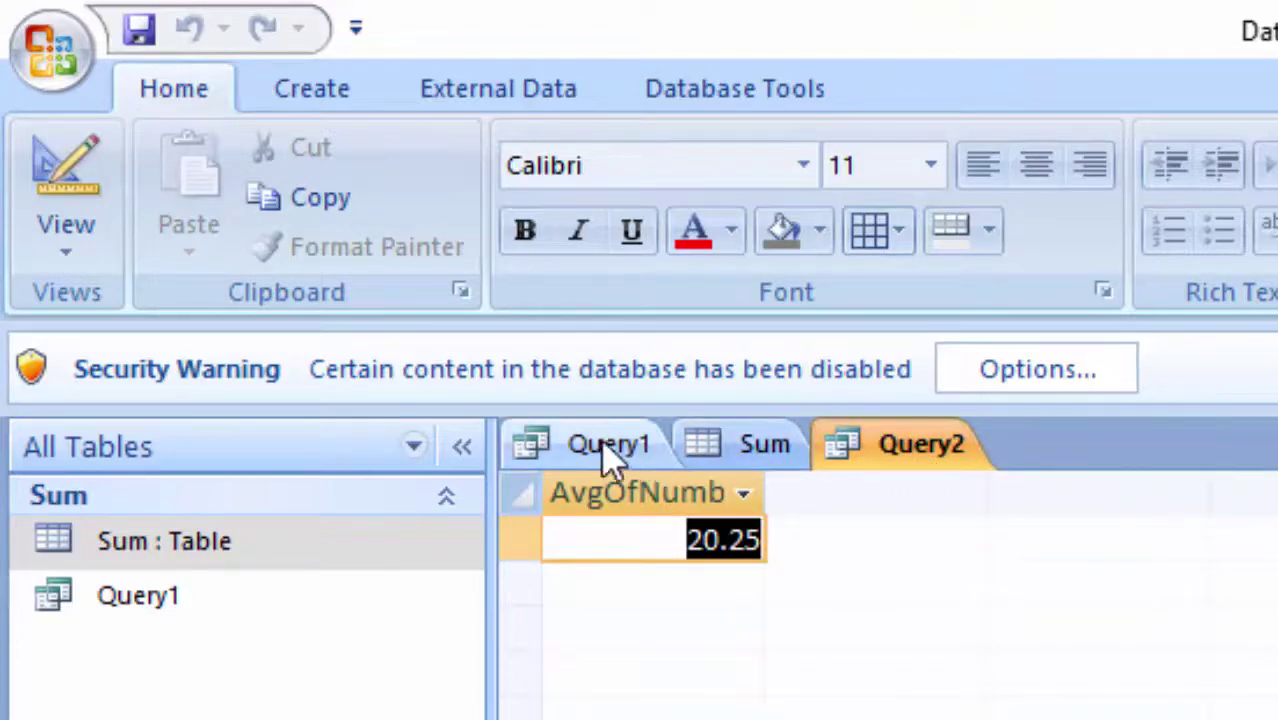
left_click(604, 449)
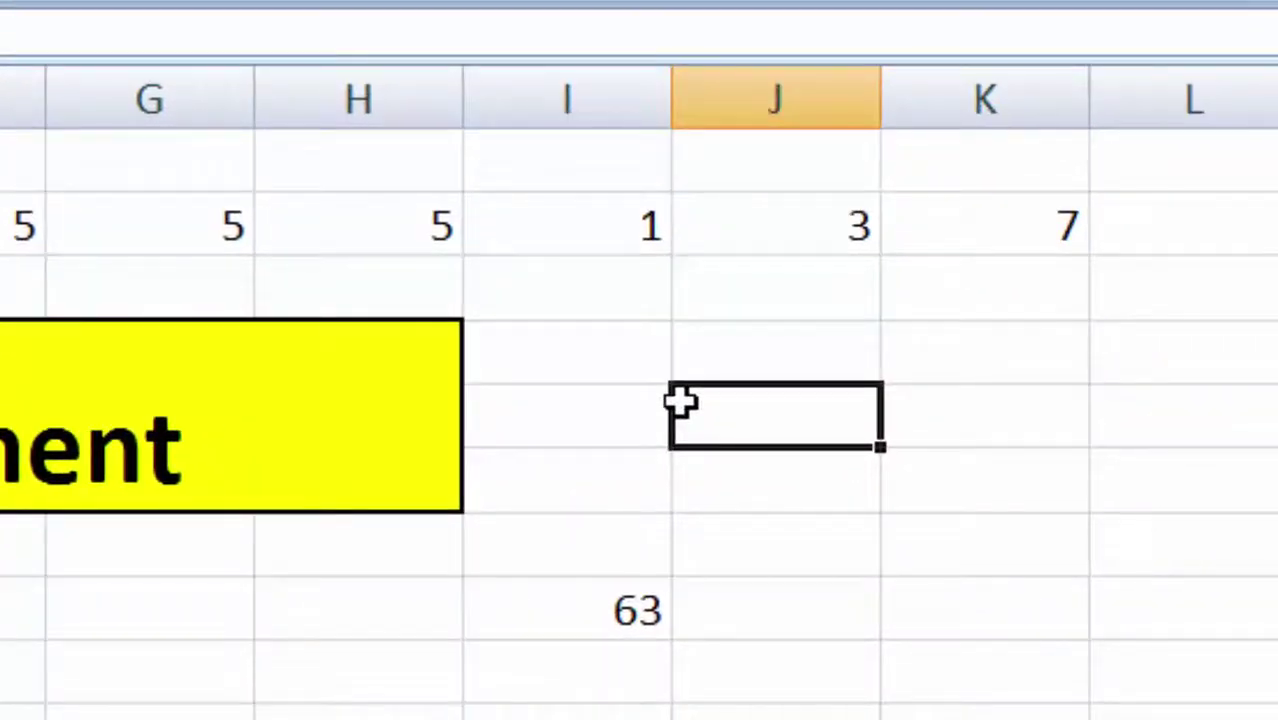
Enter =81/4 in cell J4 to confirm the 20.25 average
type("=81/4")
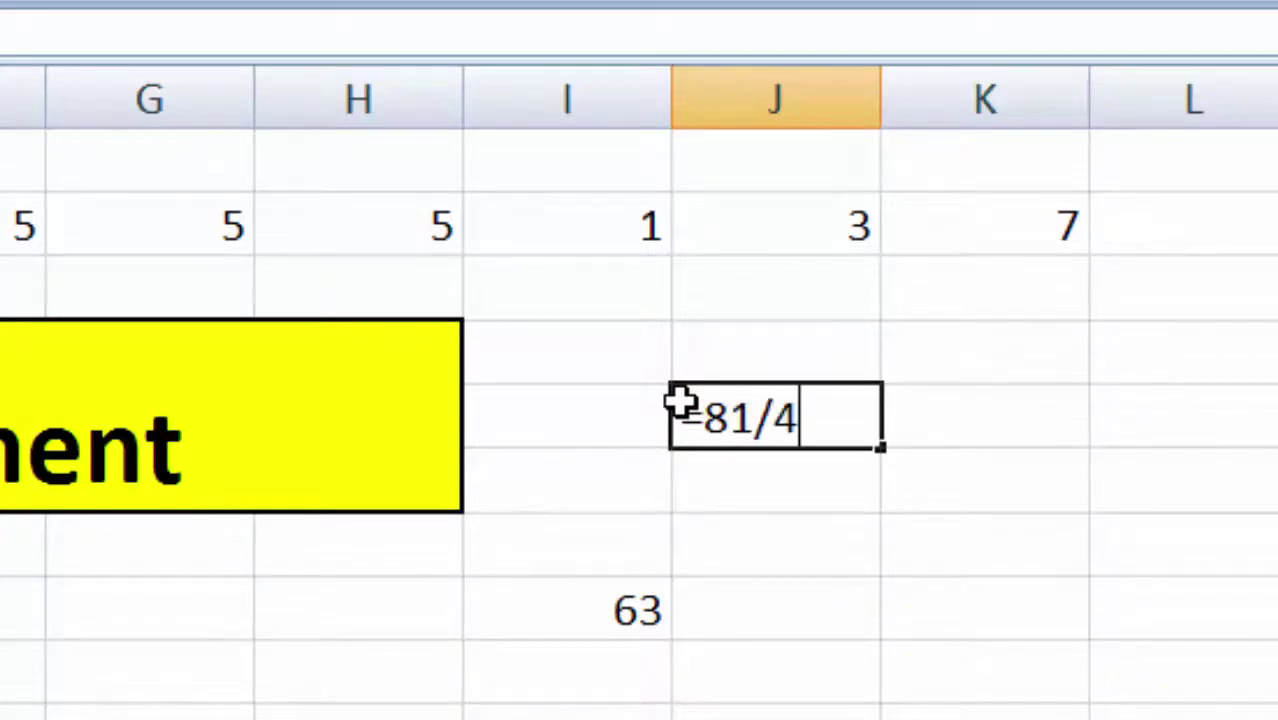
key("Return")
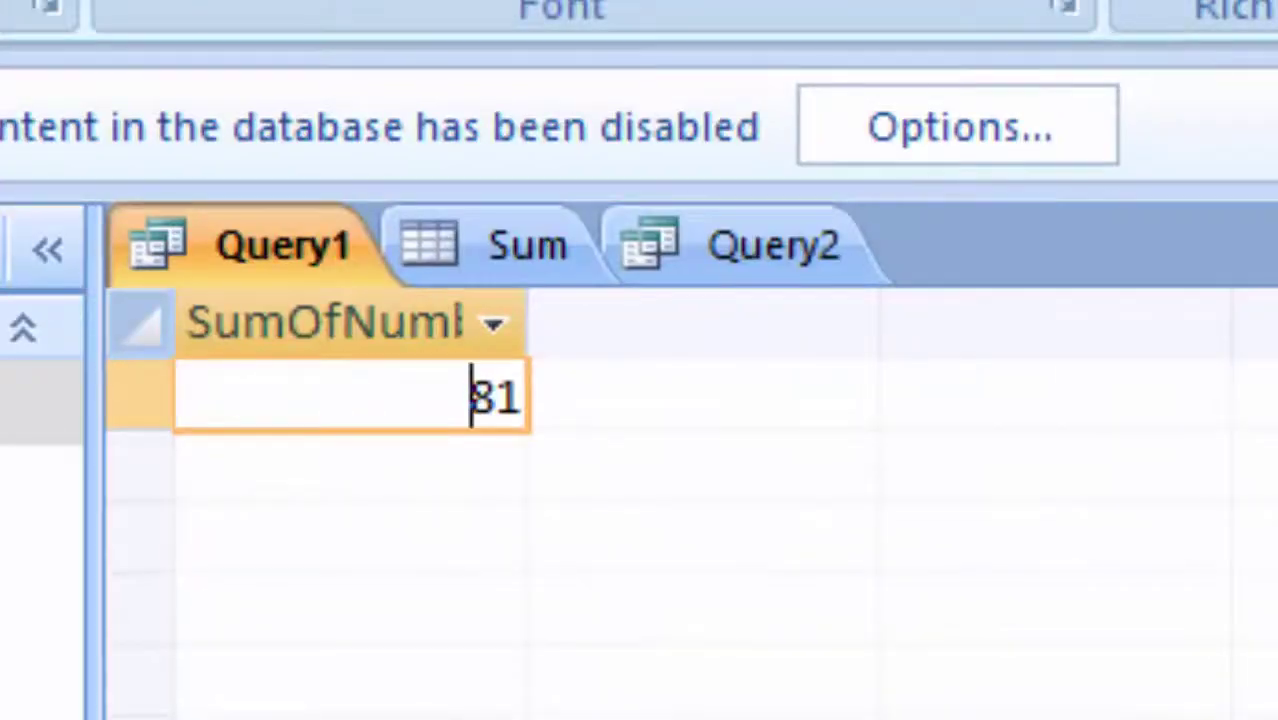
Bring up Query2 and highlight its AvgOfNumber value of 20.25
left_click(770, 255)
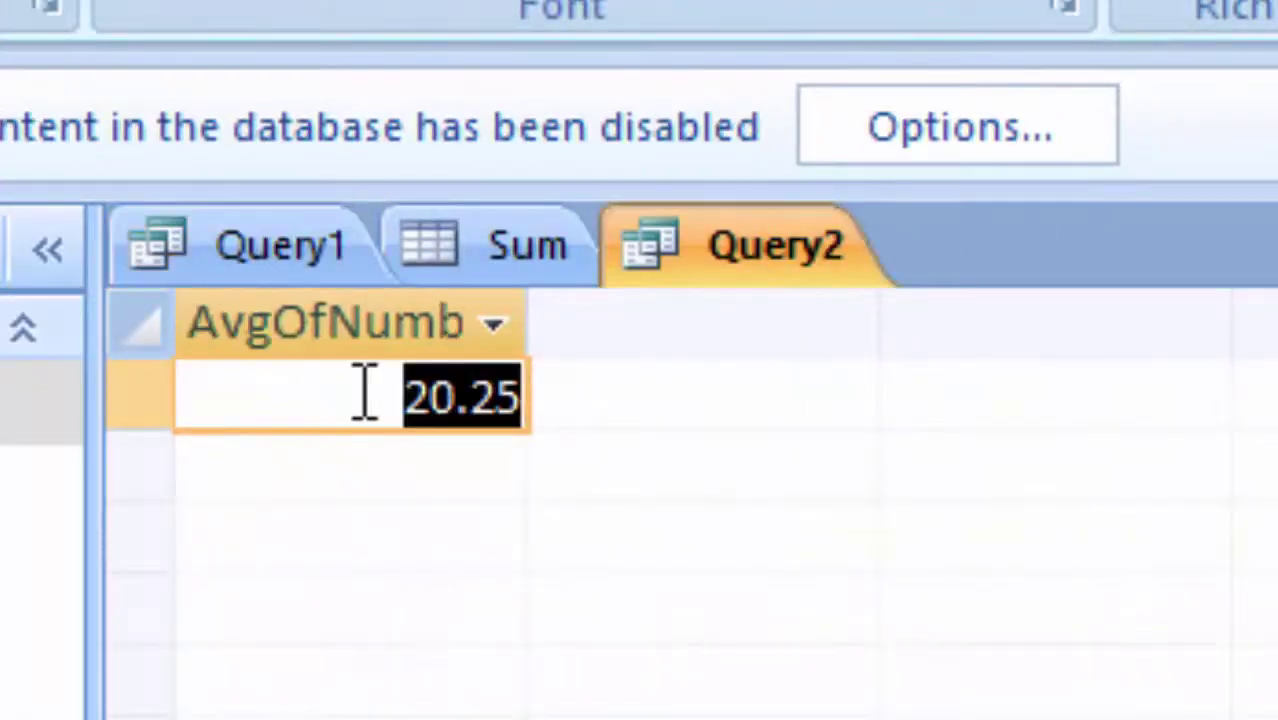
left_click_drag(404, 395, 500, 395)
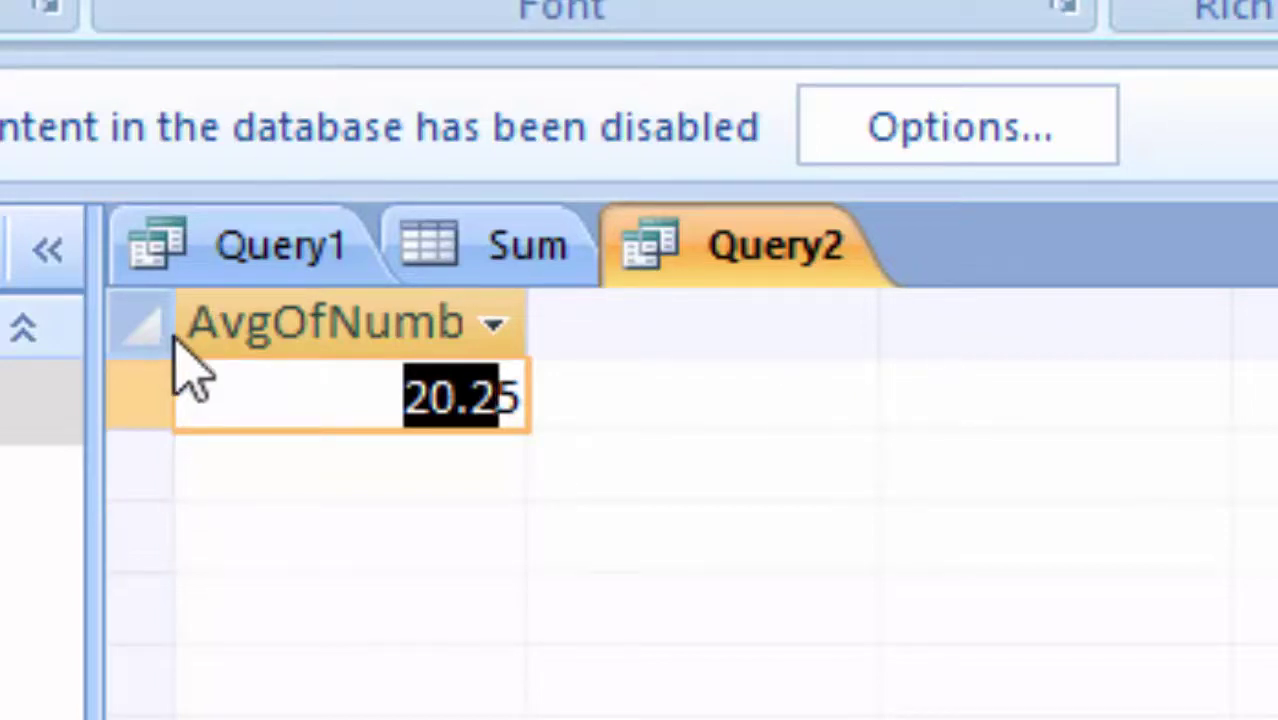
left_click(393, 395)
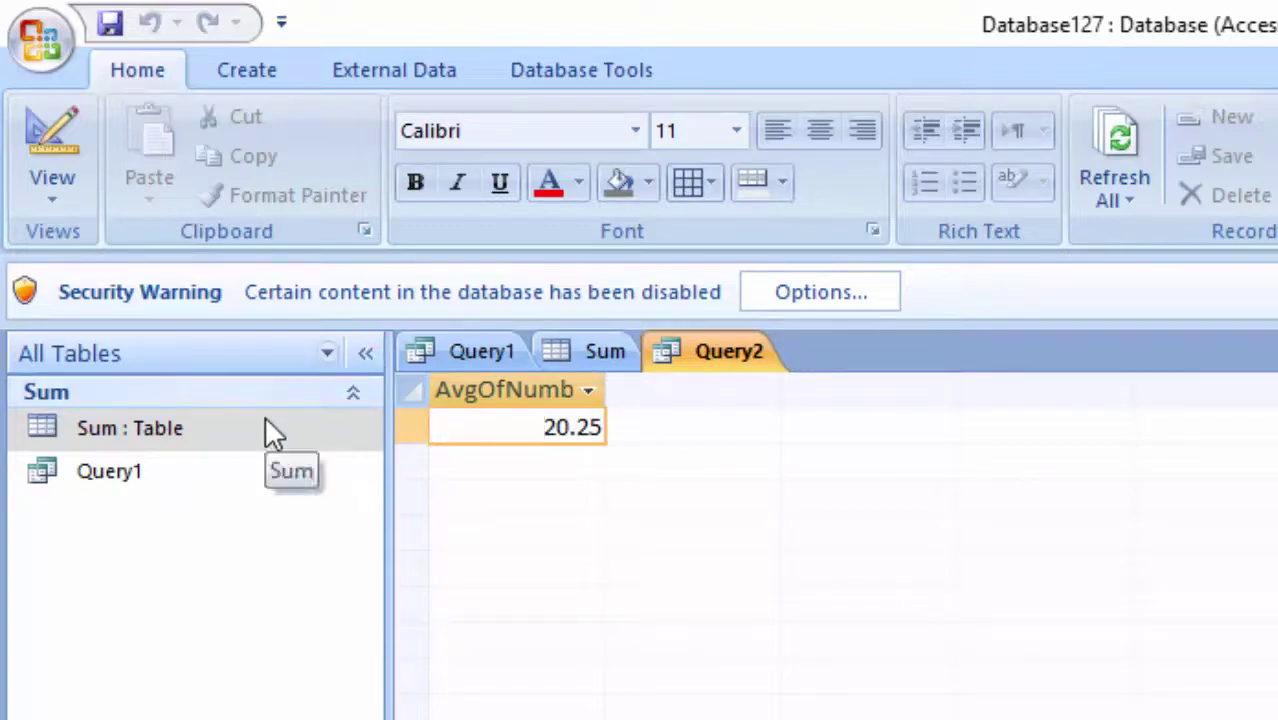
left_click(240, 70)
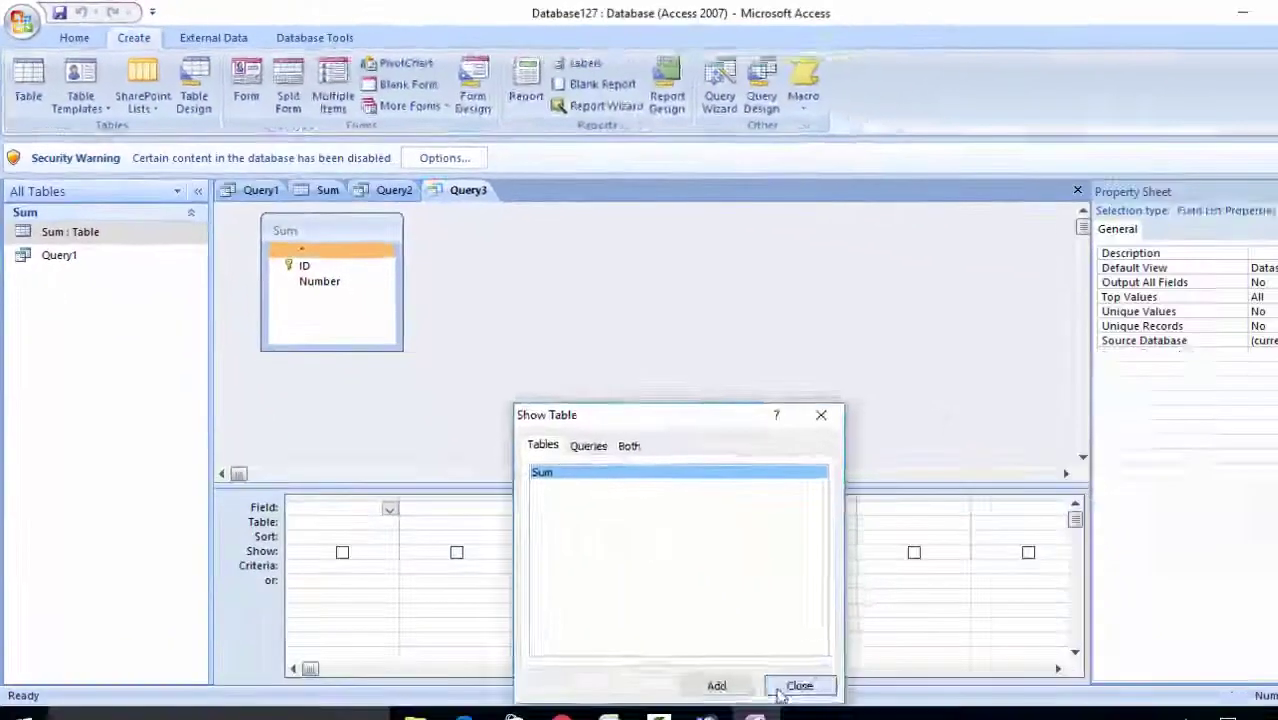
Add the Sum table's Number field to Query3, total it with Min, and run it for 3
left_click(800, 686)
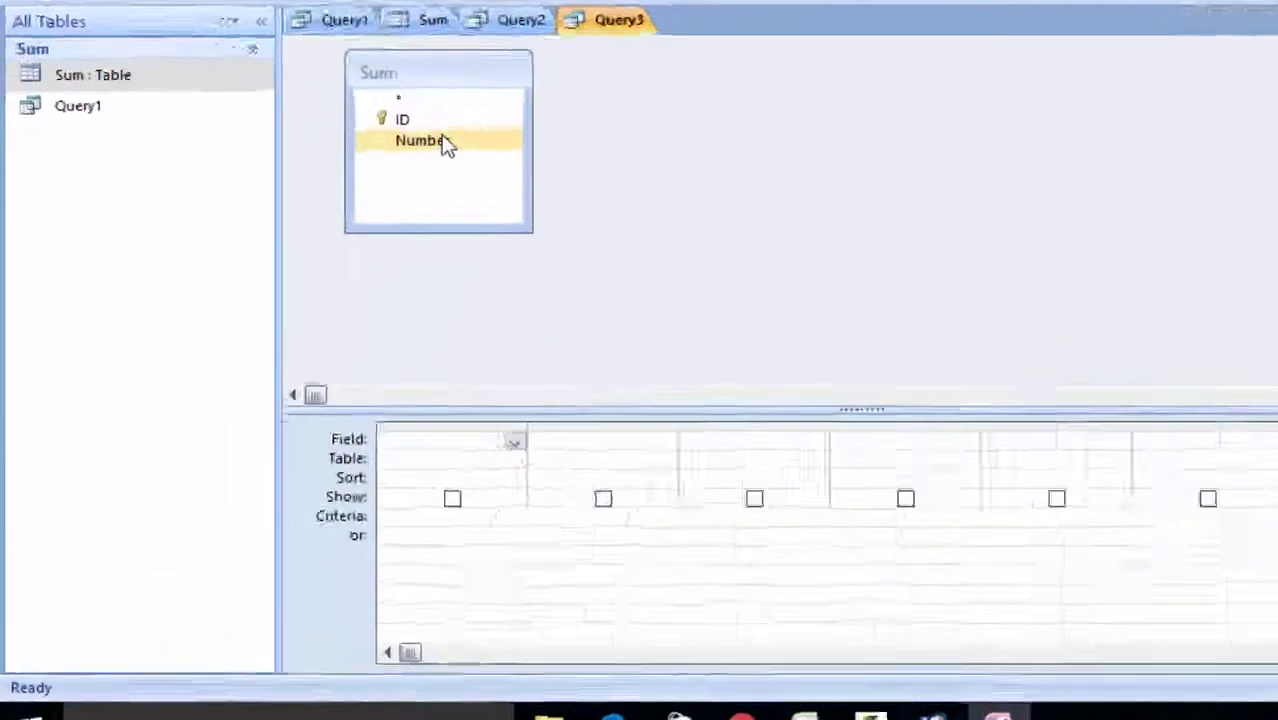
double_click(319, 281)
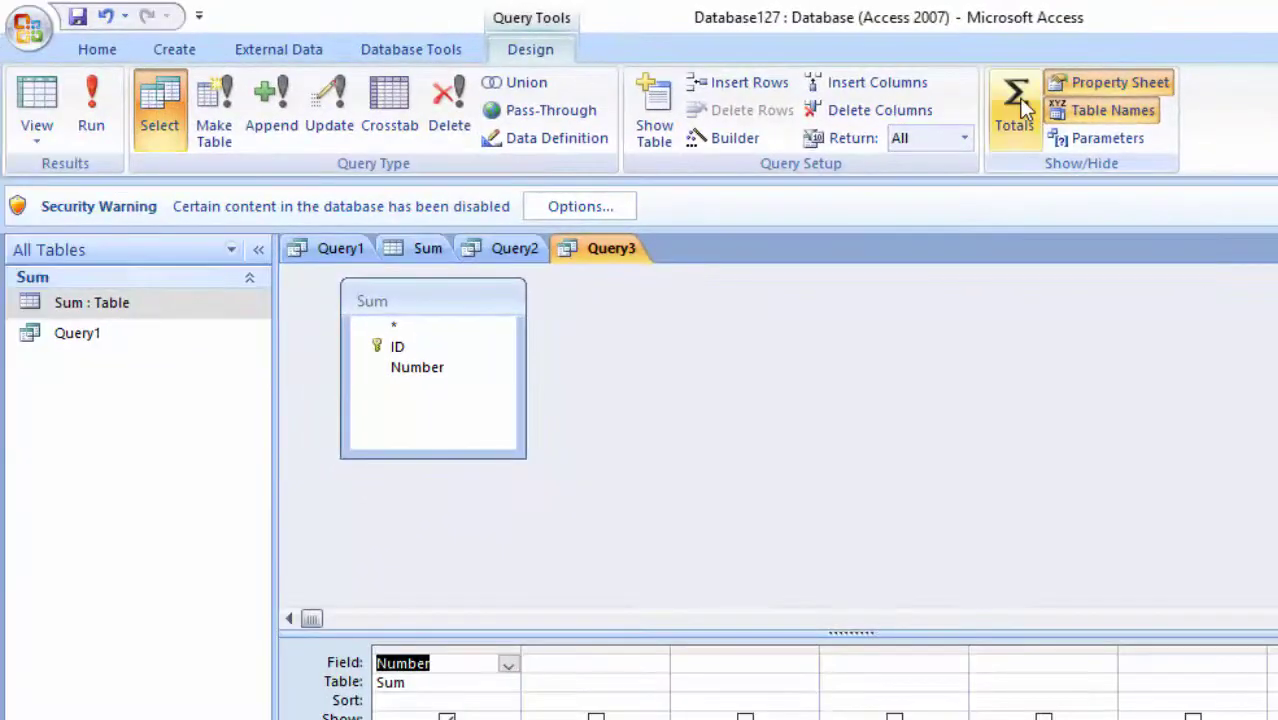
left_click(1024, 108)
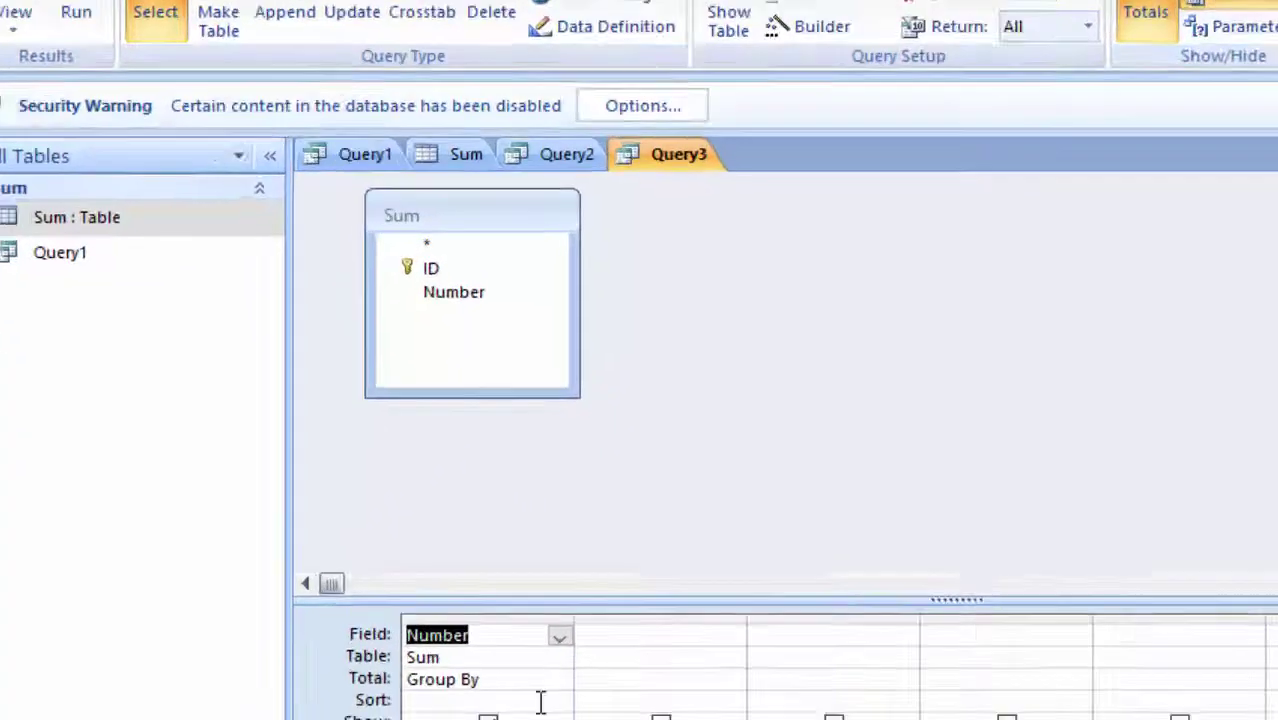
left_click(488, 701)
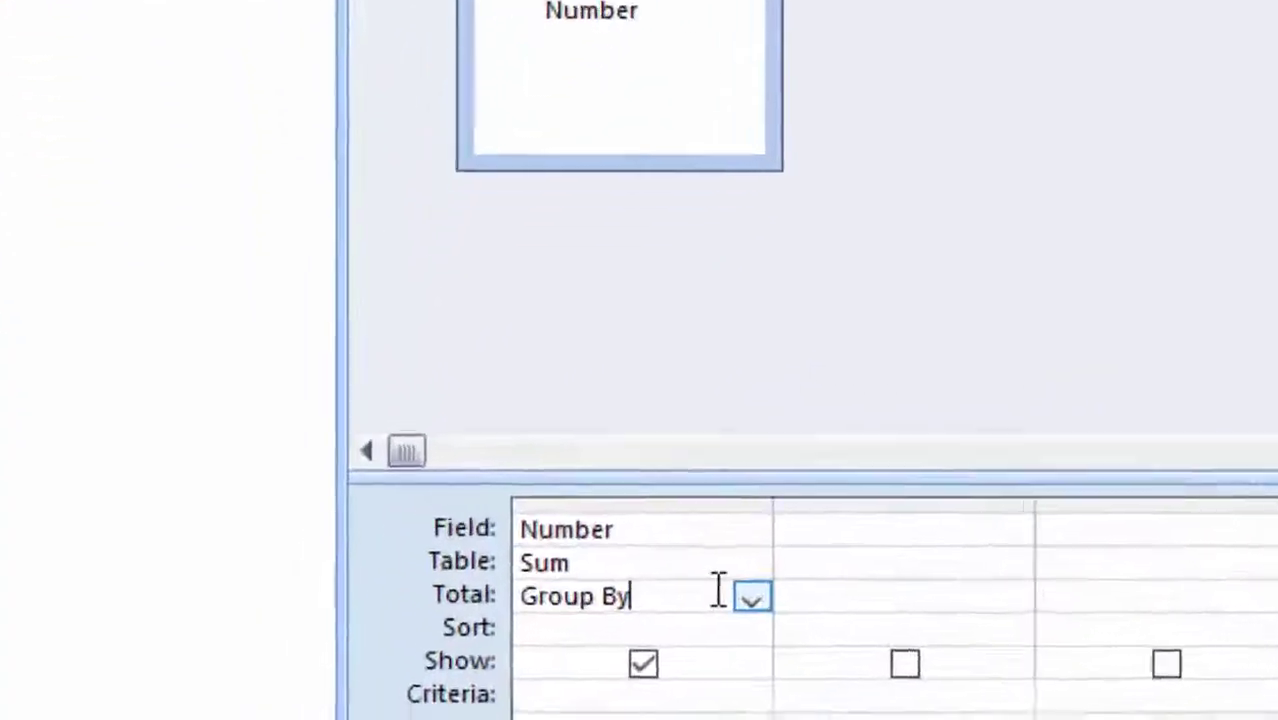
left_click(508, 701)
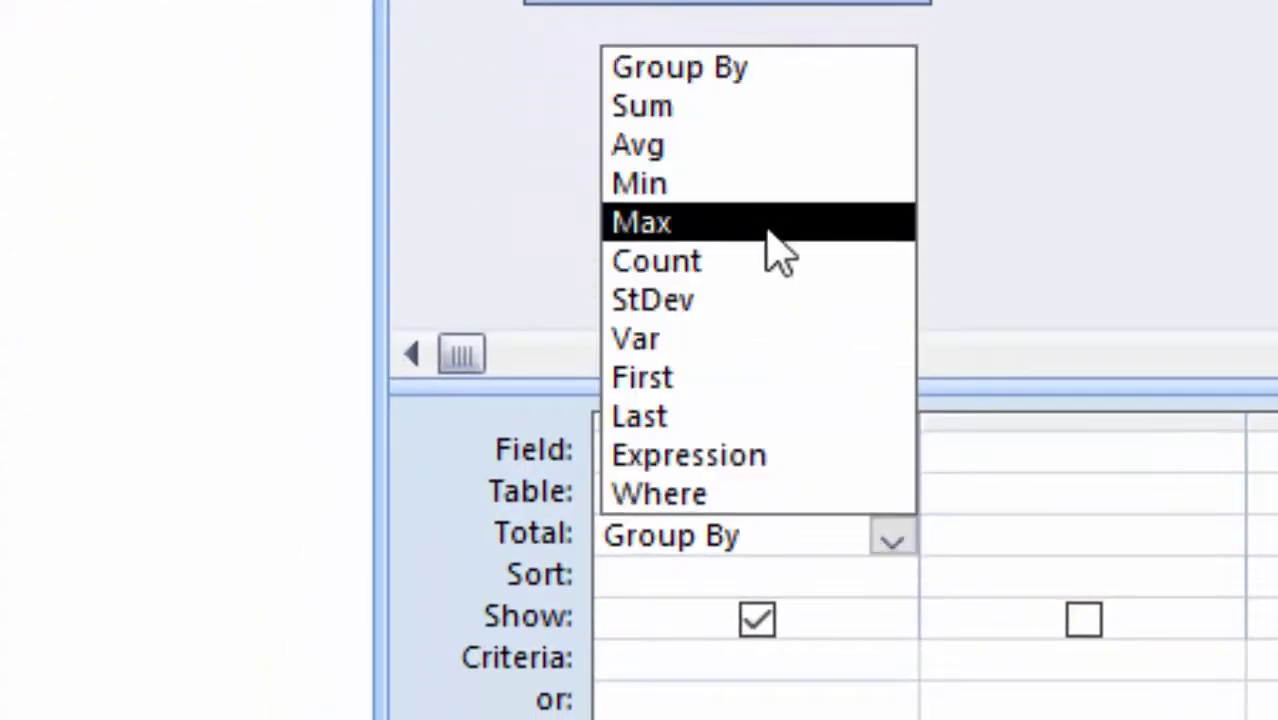
left_click(768, 182)
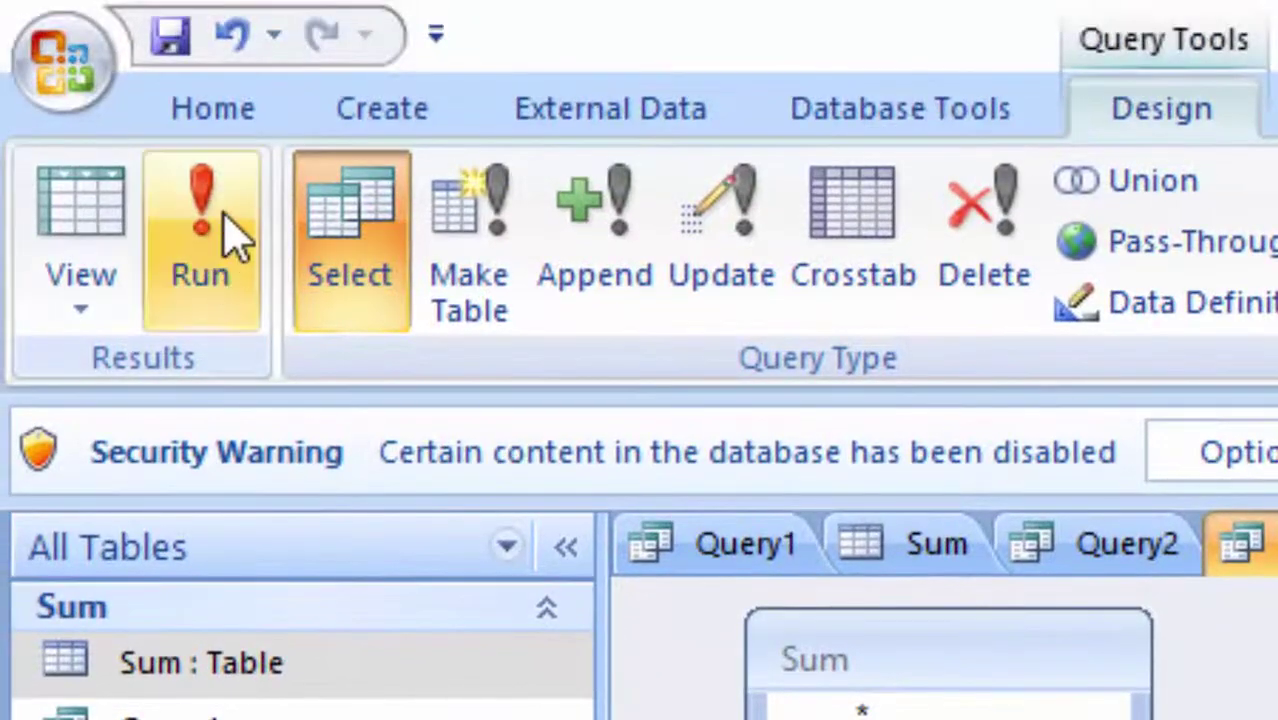
left_click(228, 235)
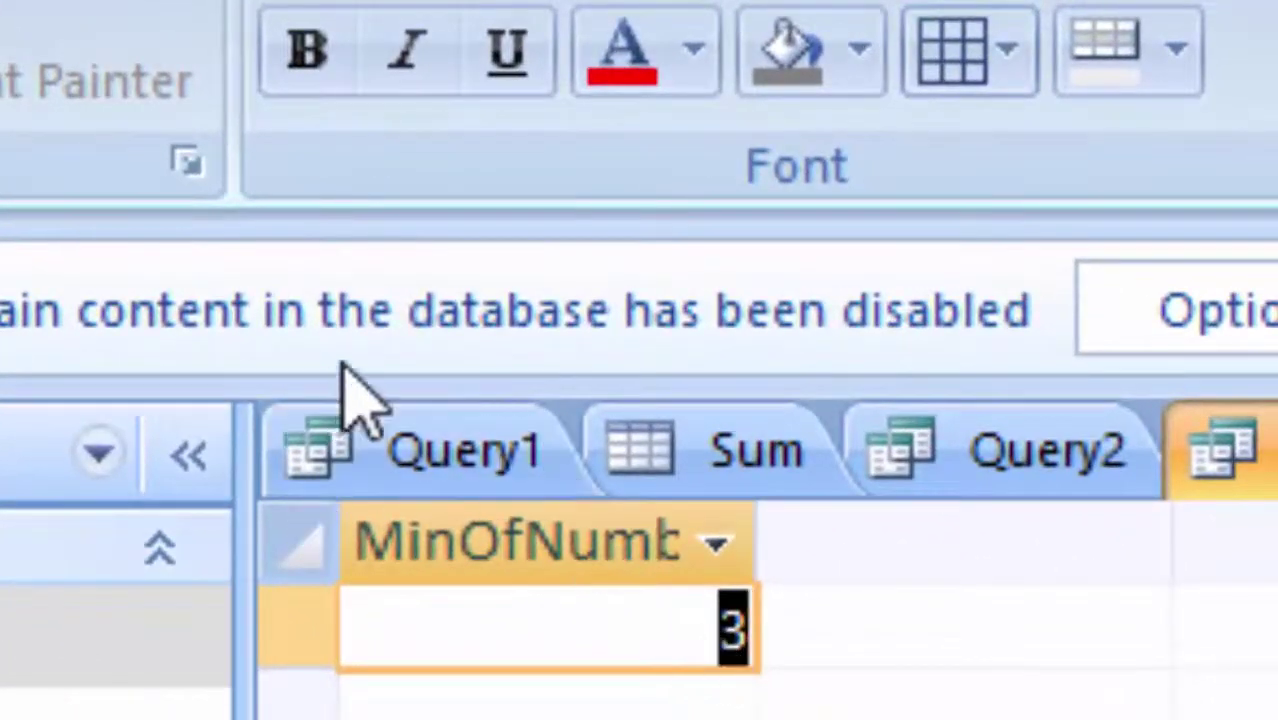
Show the Sum table, point out Number values 66 and 3, then select Query1
left_click(738, 465)
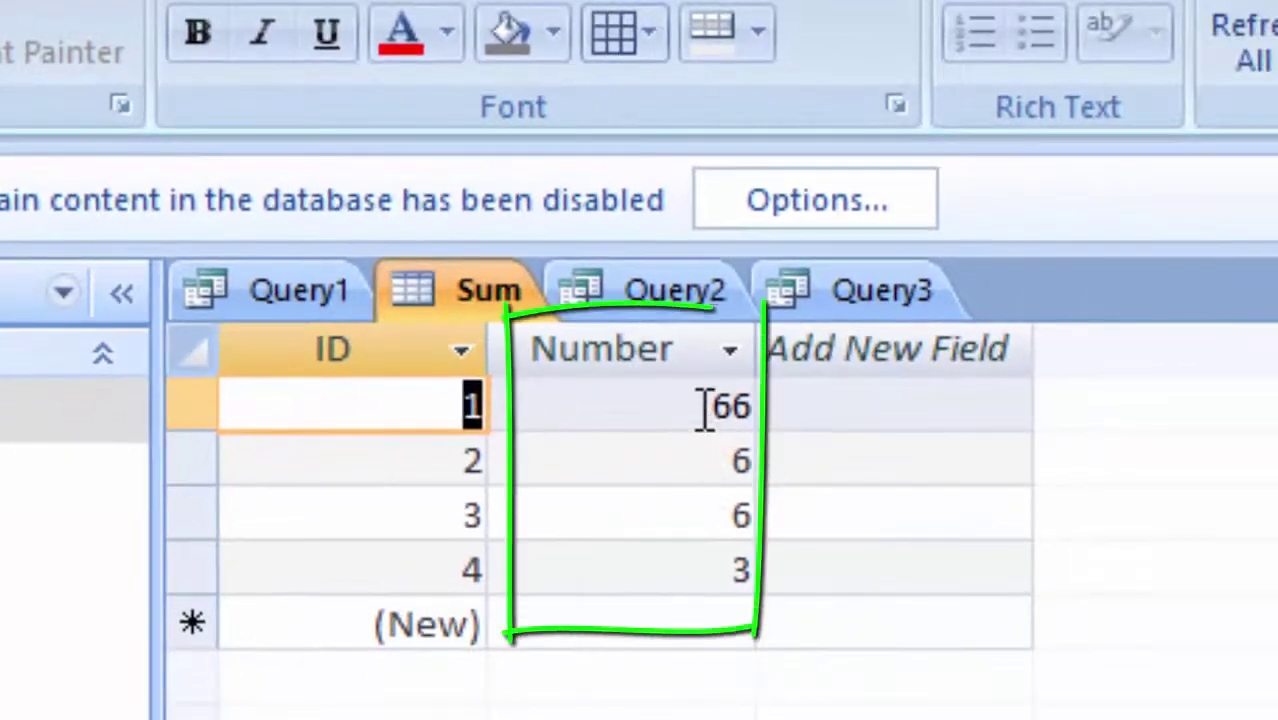
left_click(707, 408)
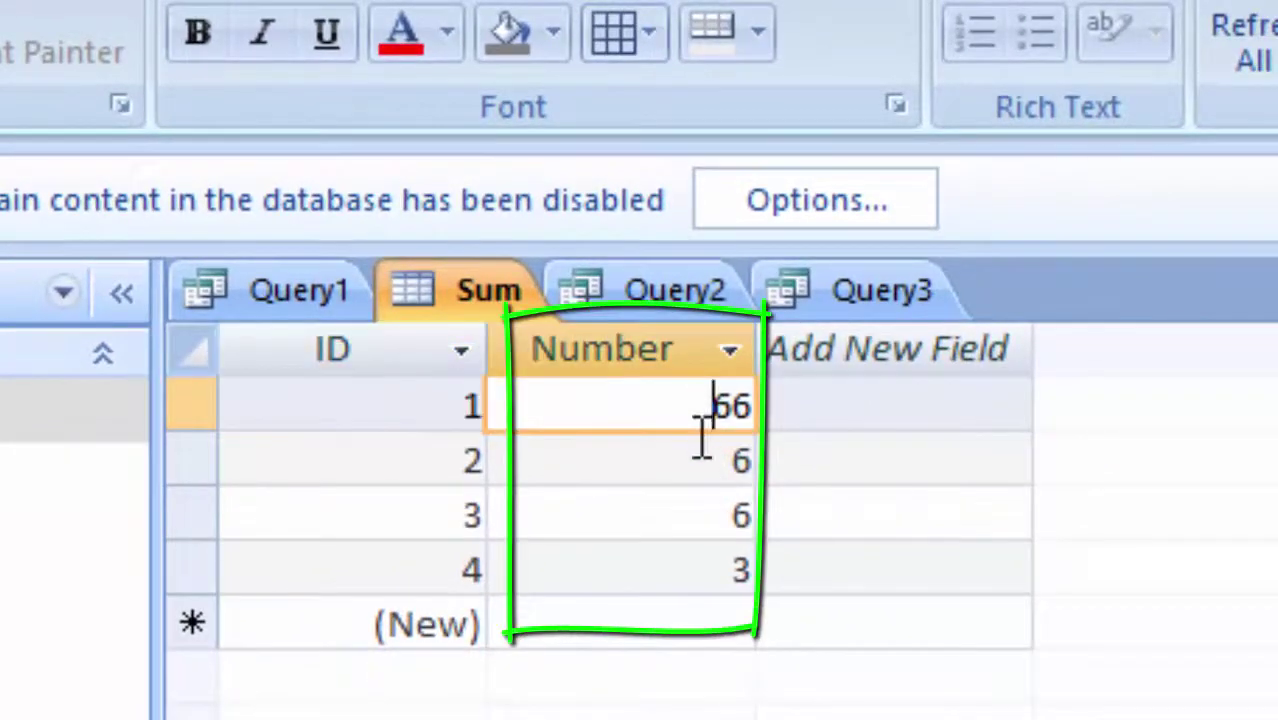
left_click(716, 585)
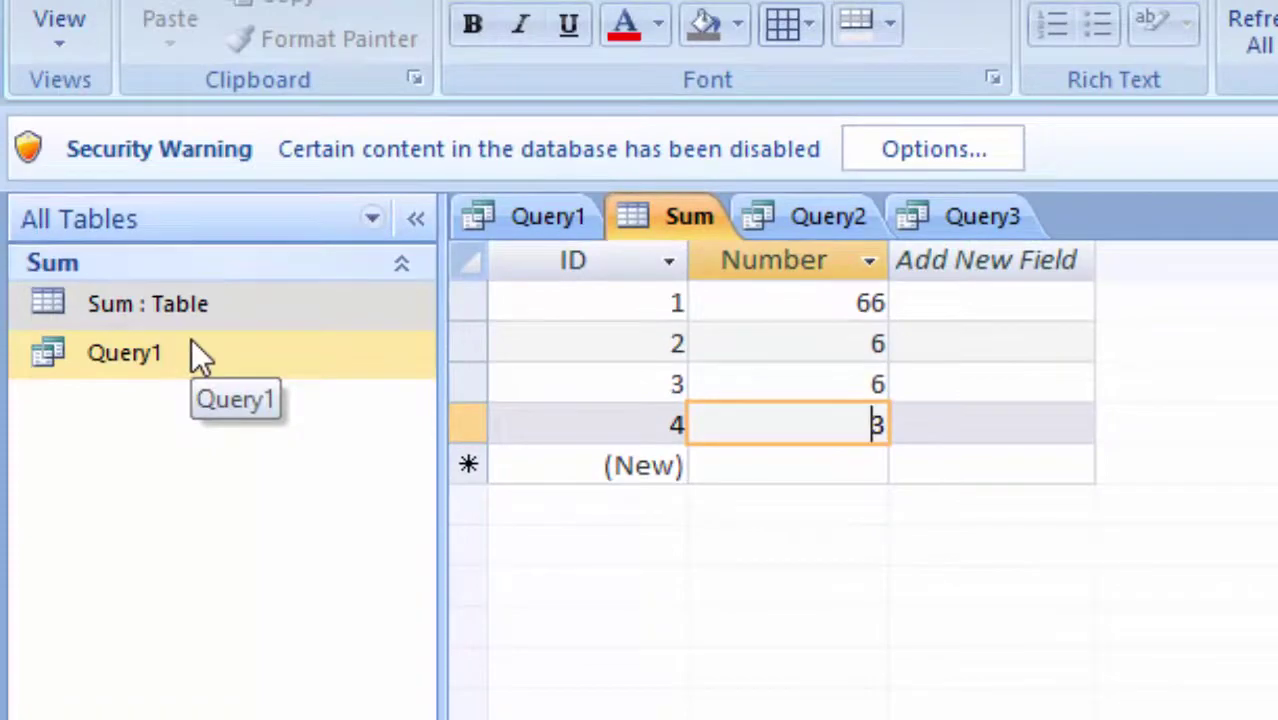
left_click(196, 352)
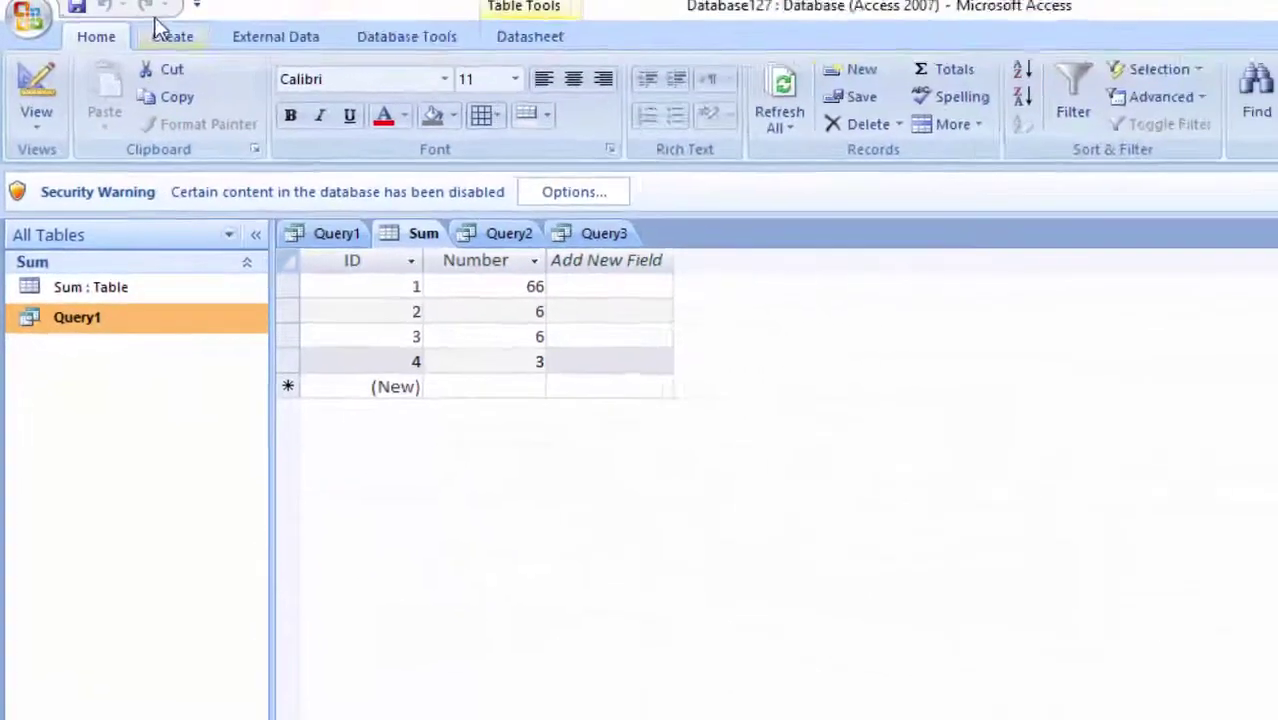
left_click(164, 47)
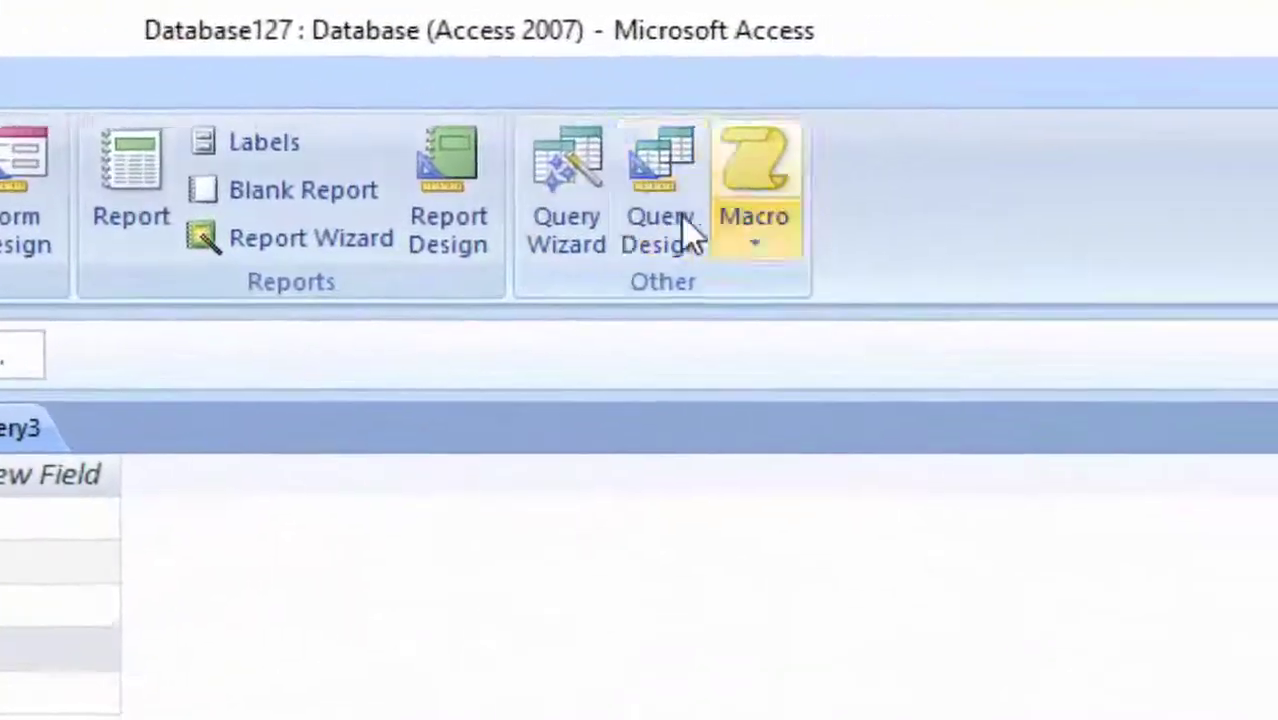
Create Query4 on the Sum table's Number field with a Max total and run it for 66
left_click(950, 125)
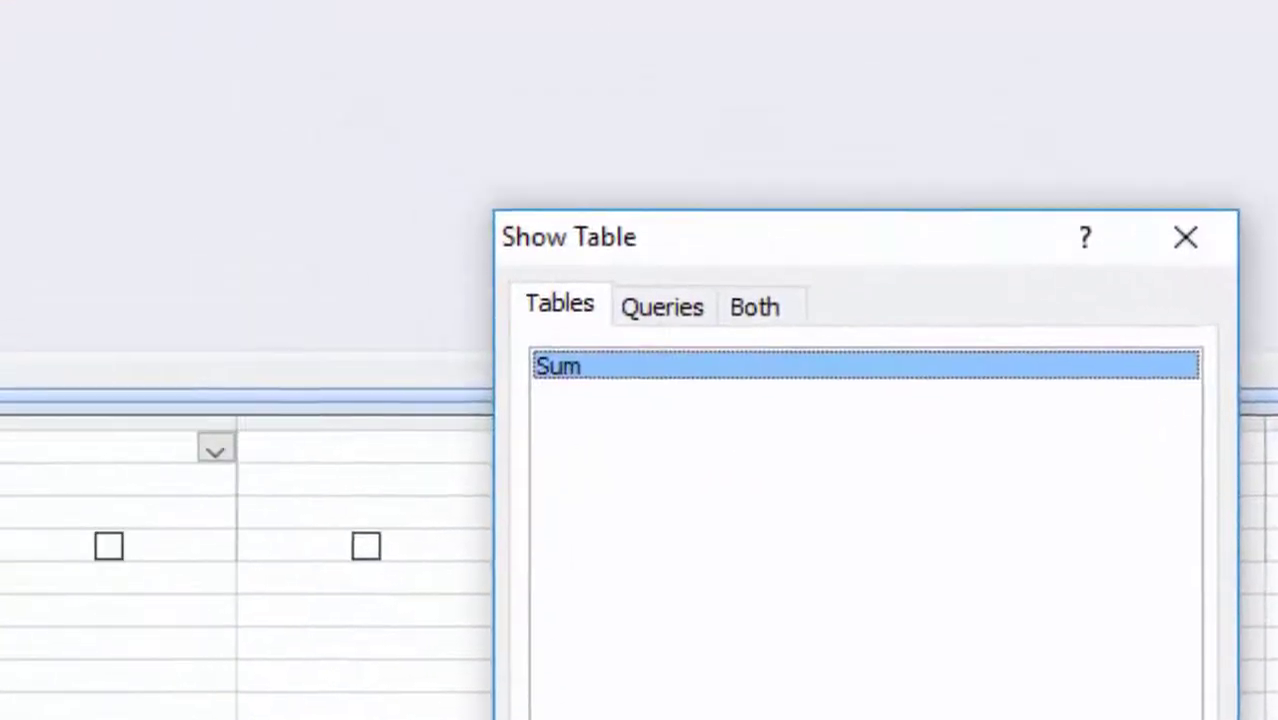
left_click(711, 702)
left_click(897, 702)
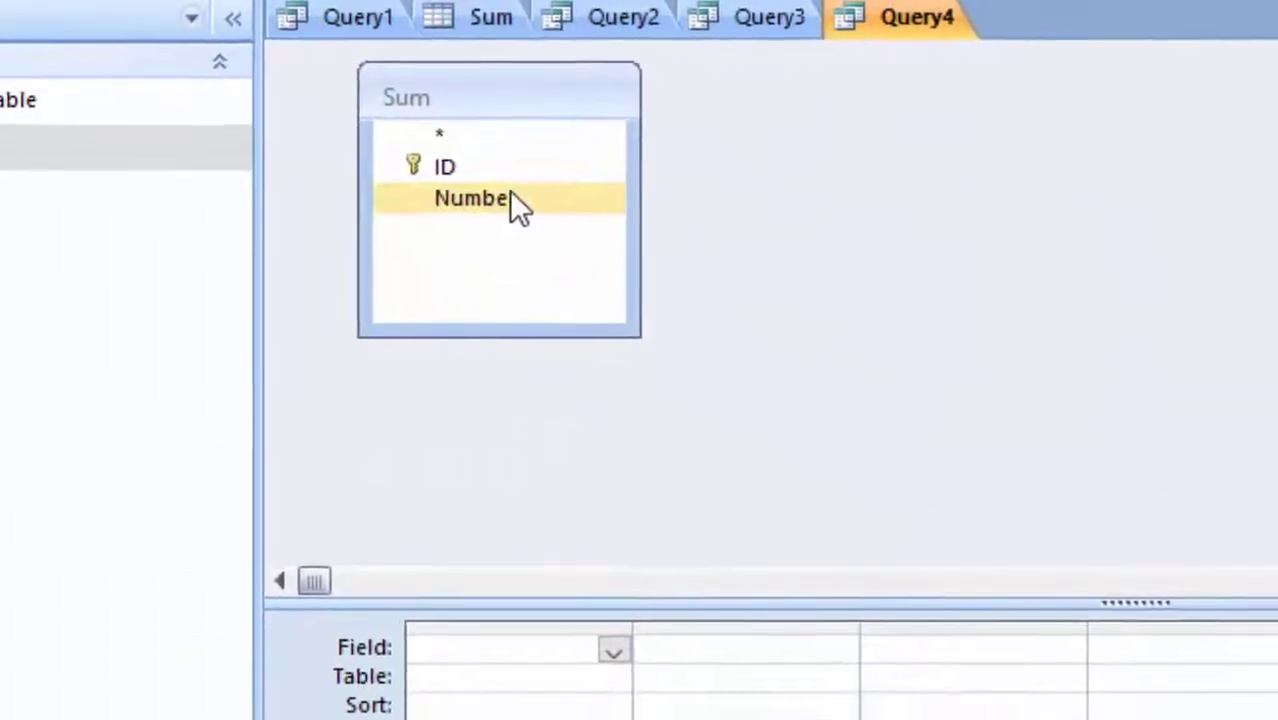
double_click(515, 215)
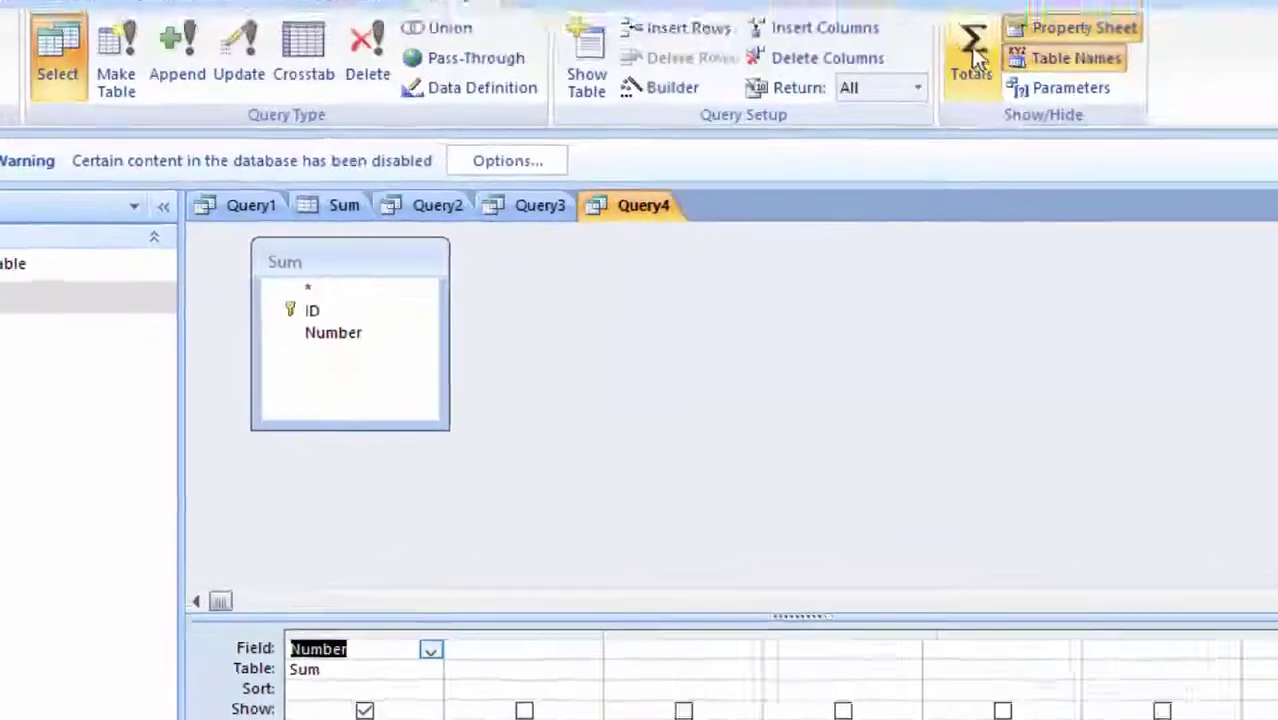
left_click(970, 51)
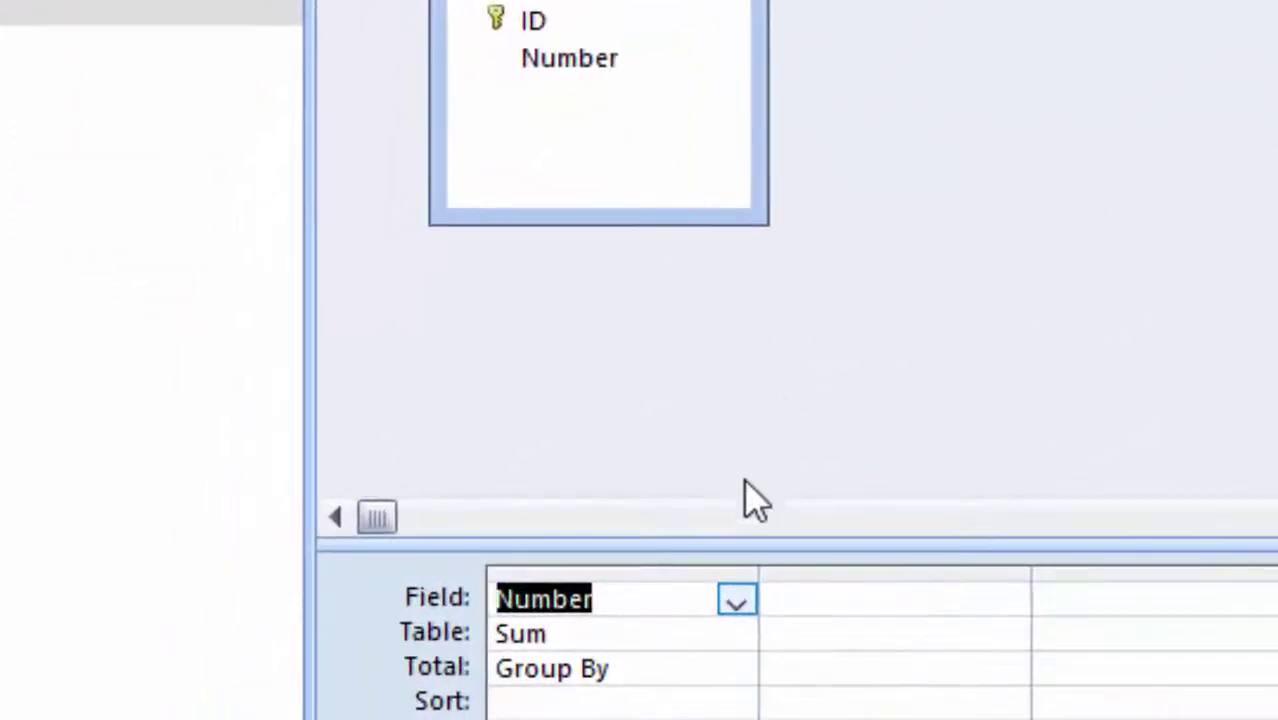
left_click(550, 681)
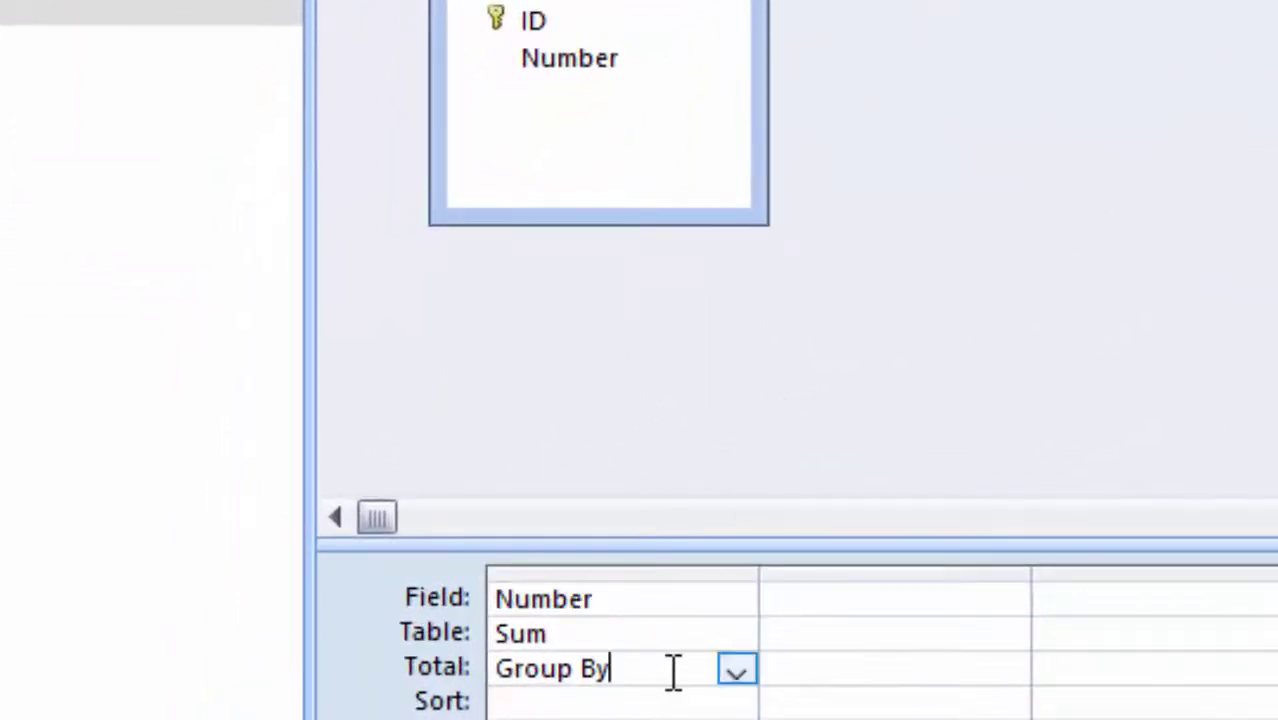
left_click(737, 672)
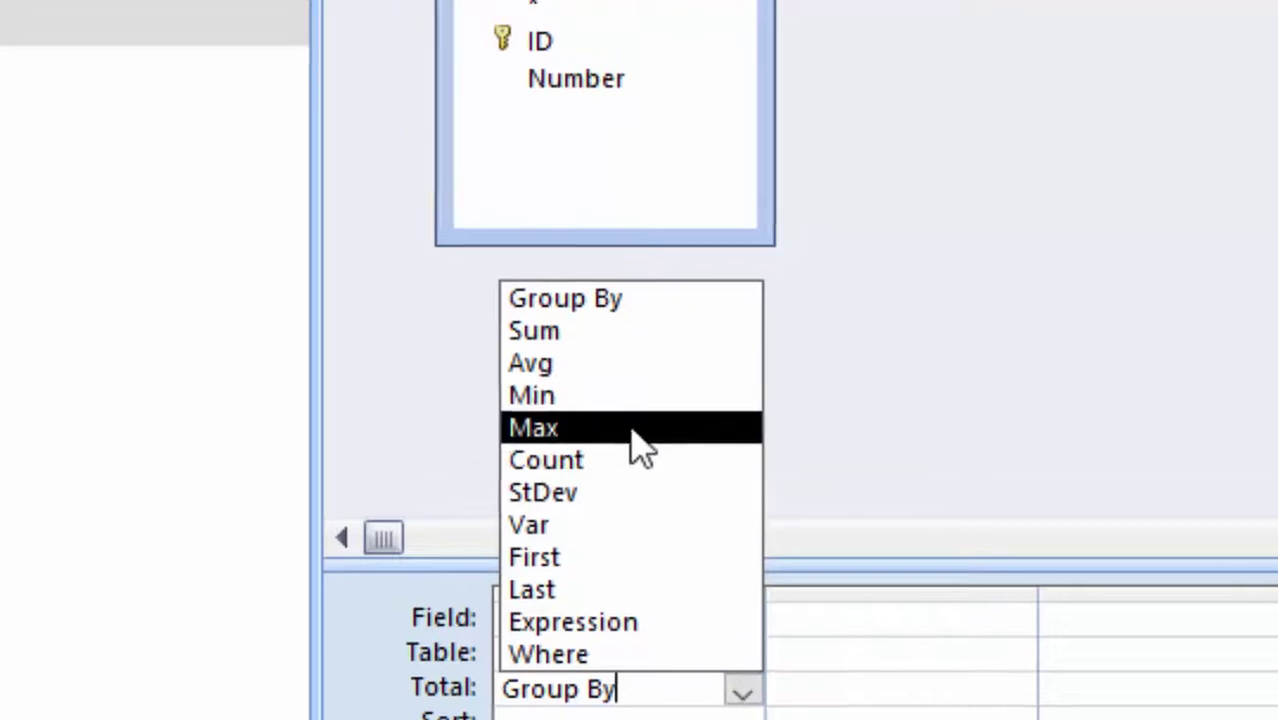
left_click(627, 410)
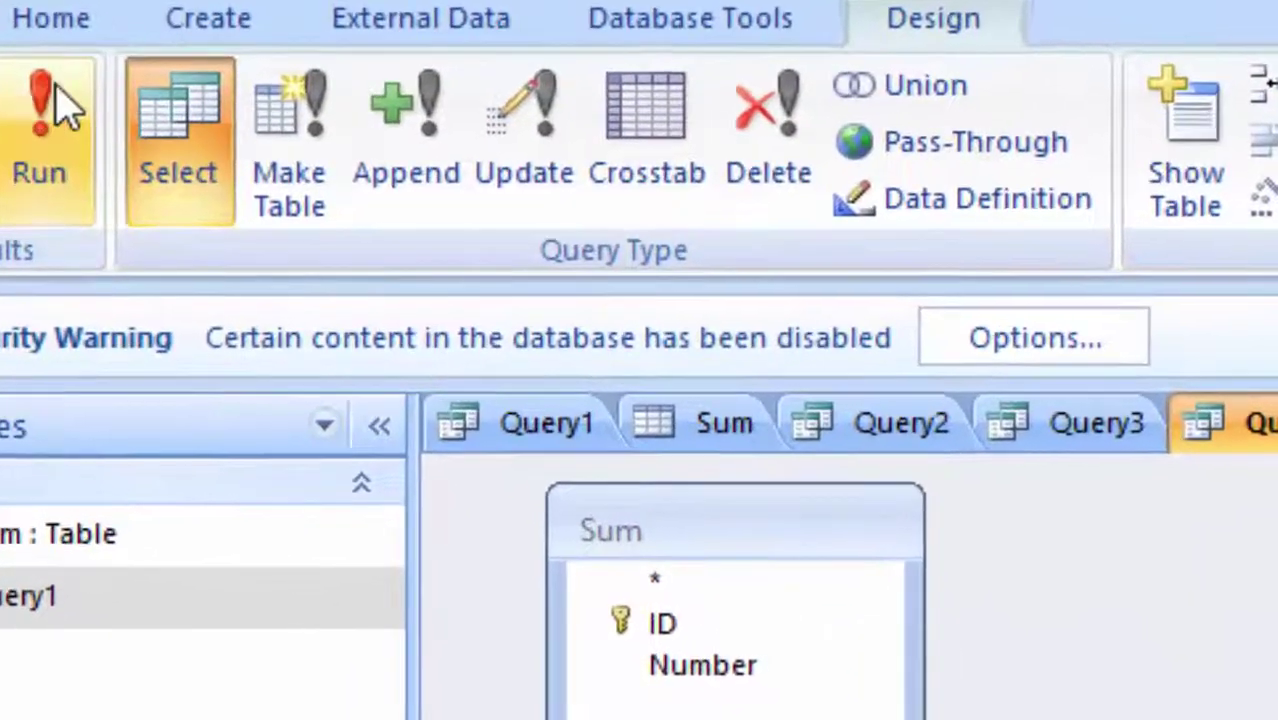
left_click(62, 103)
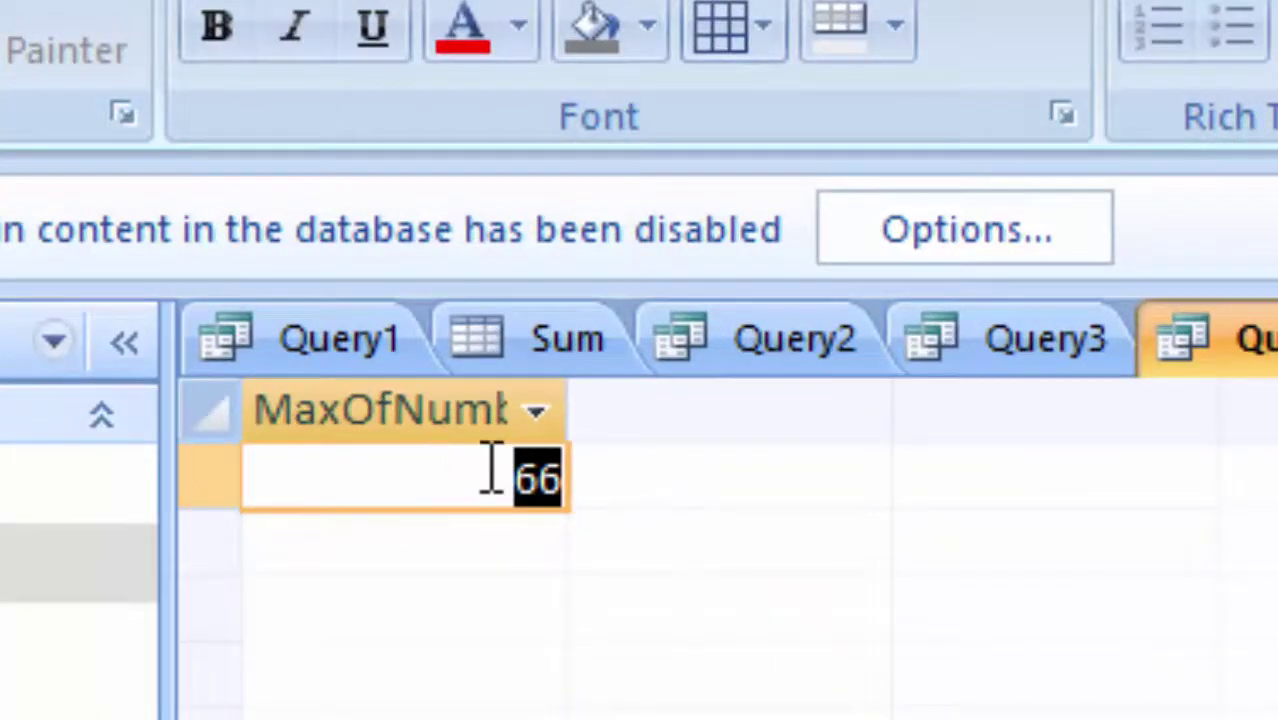
Show the Sum table again to check its Number values against the 66 maximum
left_click(574, 347)
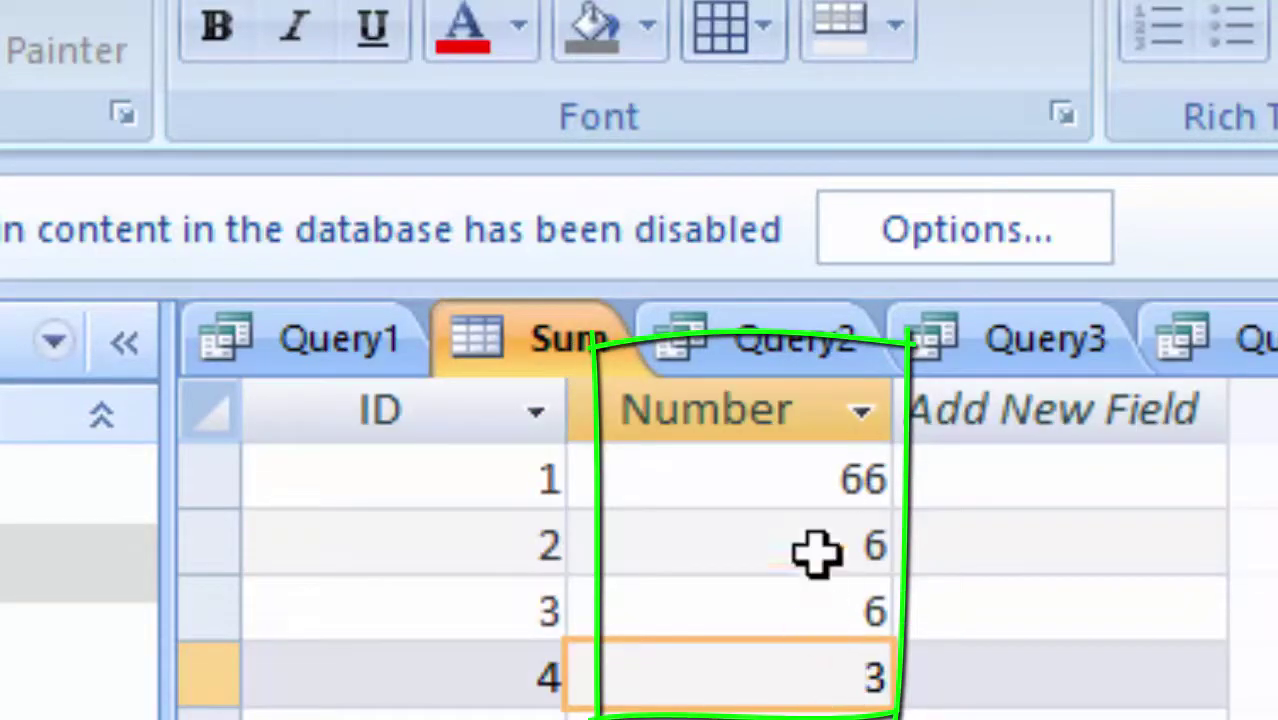